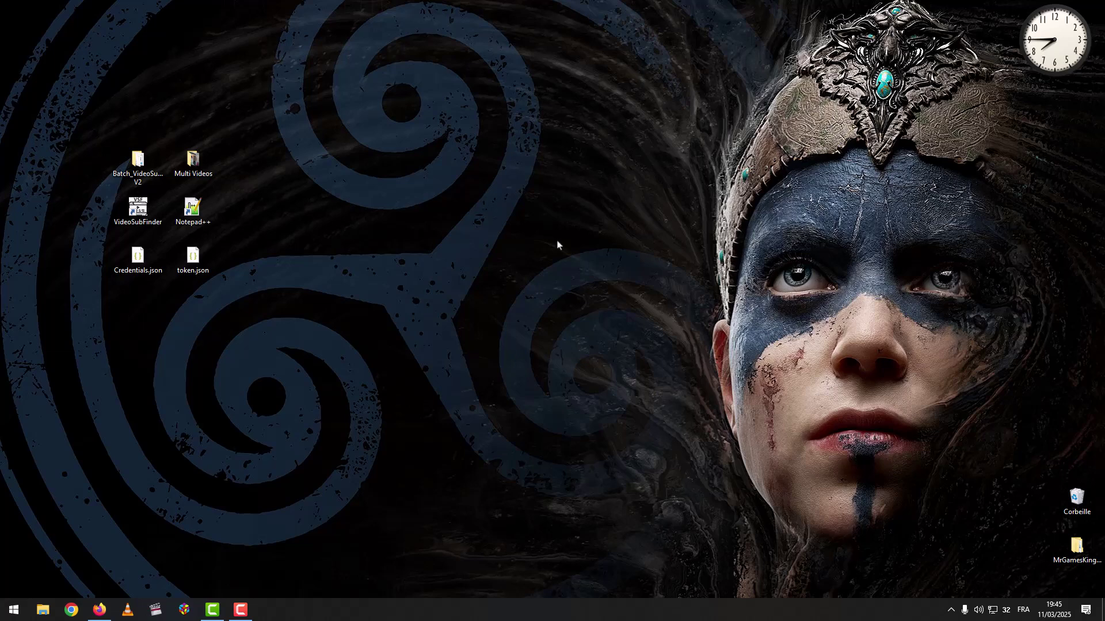
- Open README_EN.txt from the Support\README folder inside the Batch_VideoSubFinder V2 desktop folder
{"action": "left_click", "coordinate": [557, 246]}
{"action": "double_click", "coordinate": [139, 162]}
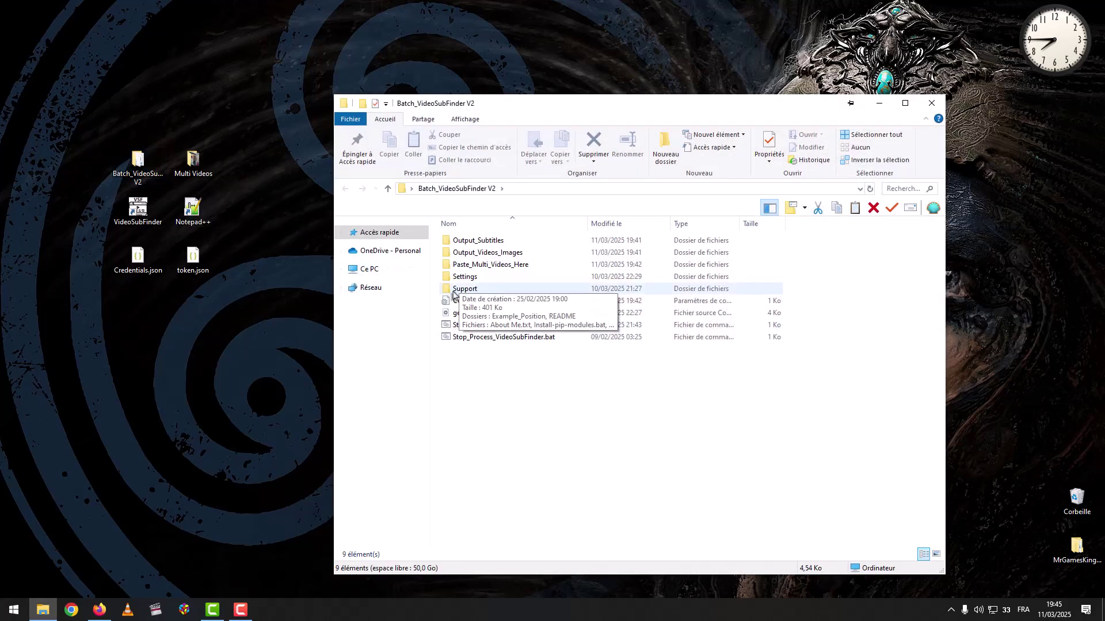
{"action": "double_click", "coordinate": [459, 292]}
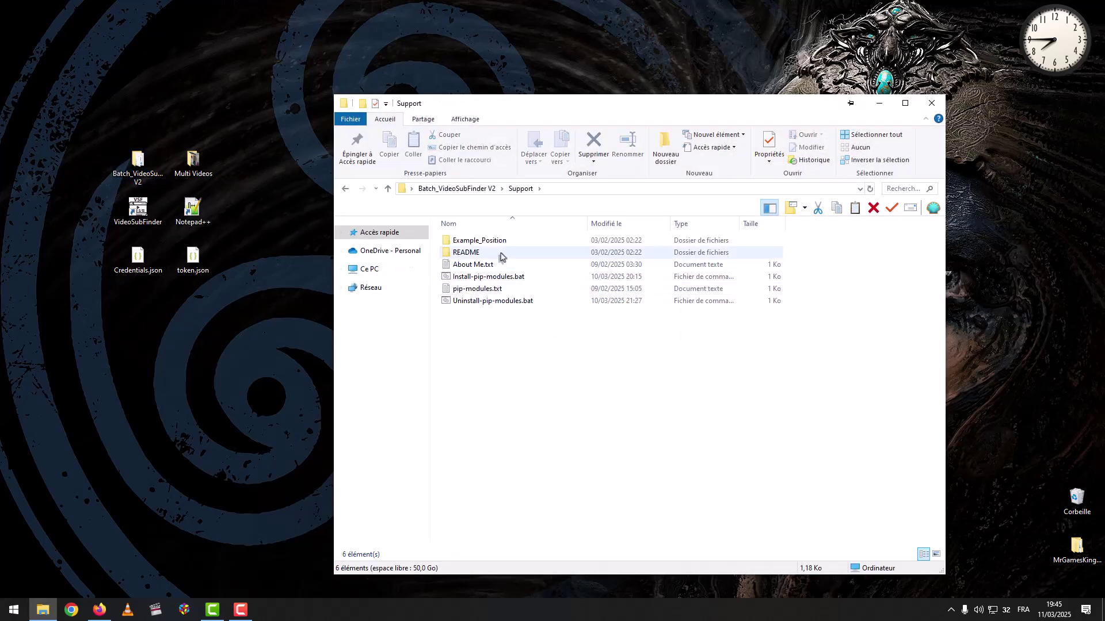
{"action": "left_click", "coordinate": [469, 253]}
{"action": "double_click", "coordinate": [468, 254]}
{"action": "double_click", "coordinate": [475, 253]}
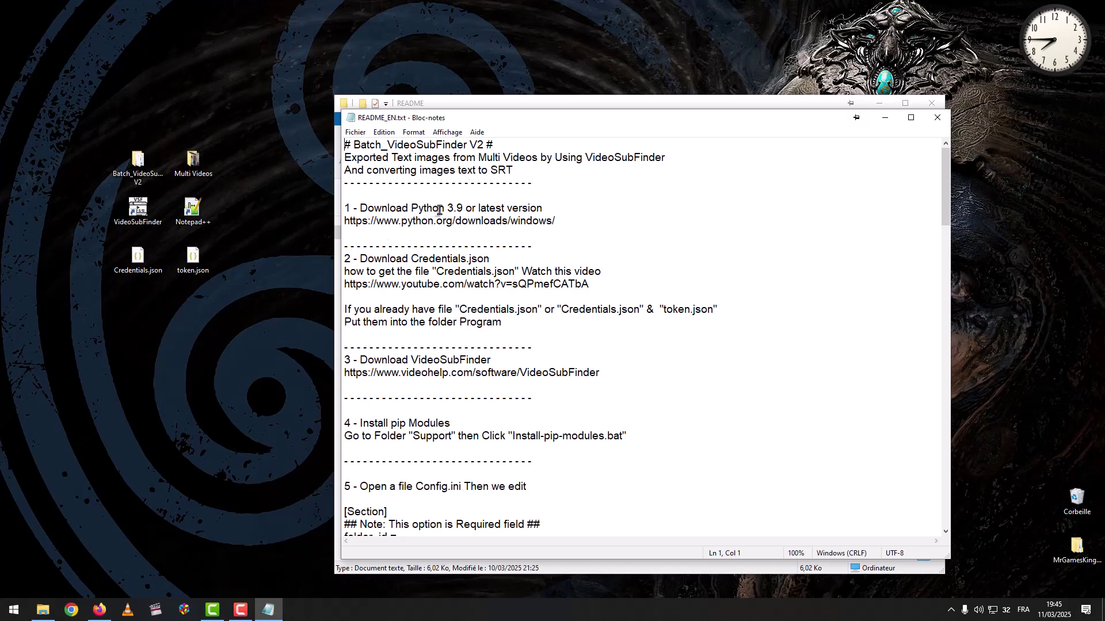
- Highlight the Python download address in the README, then look over the Python Releases for Windows page in Firefox and minimize the browser
{"action": "left_click_drag", "start_coordinate": [446, 210], "coordinate": [460, 210]}
{"action": "left_click_drag", "start_coordinate": [557, 221], "coordinate": [343, 223]}
{"action": "left_click", "coordinate": [99, 609]}
{"action": "scroll", "coordinate": [242, 448], "scroll_direction": "down", "scroll_amount": 1}
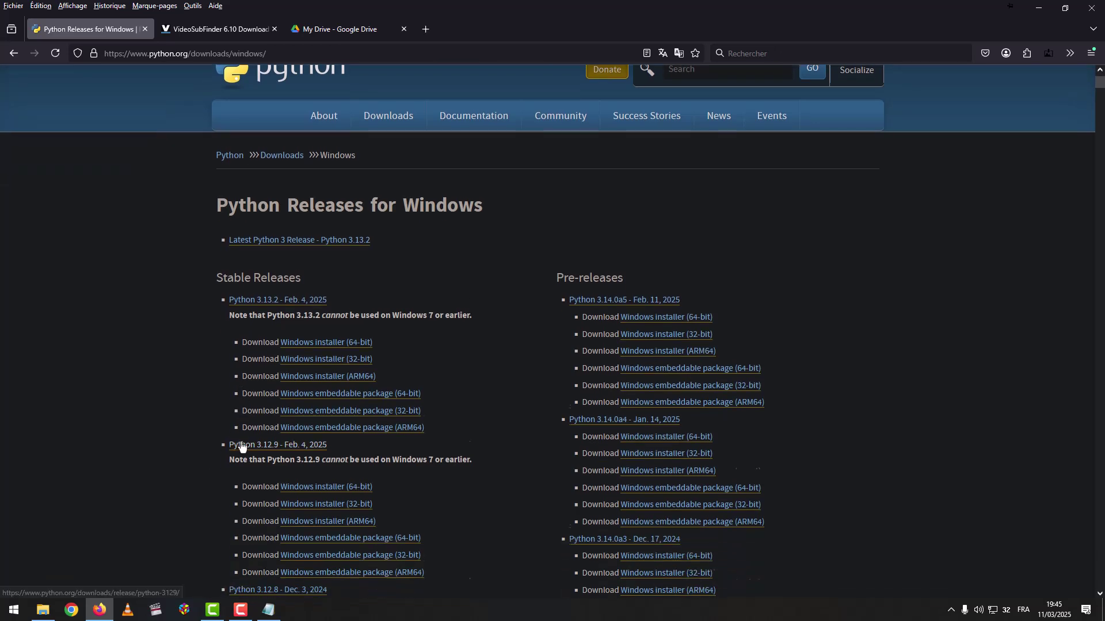
{"action": "scroll", "coordinate": [241, 447], "scroll_direction": "down", "scroll_amount": 2}
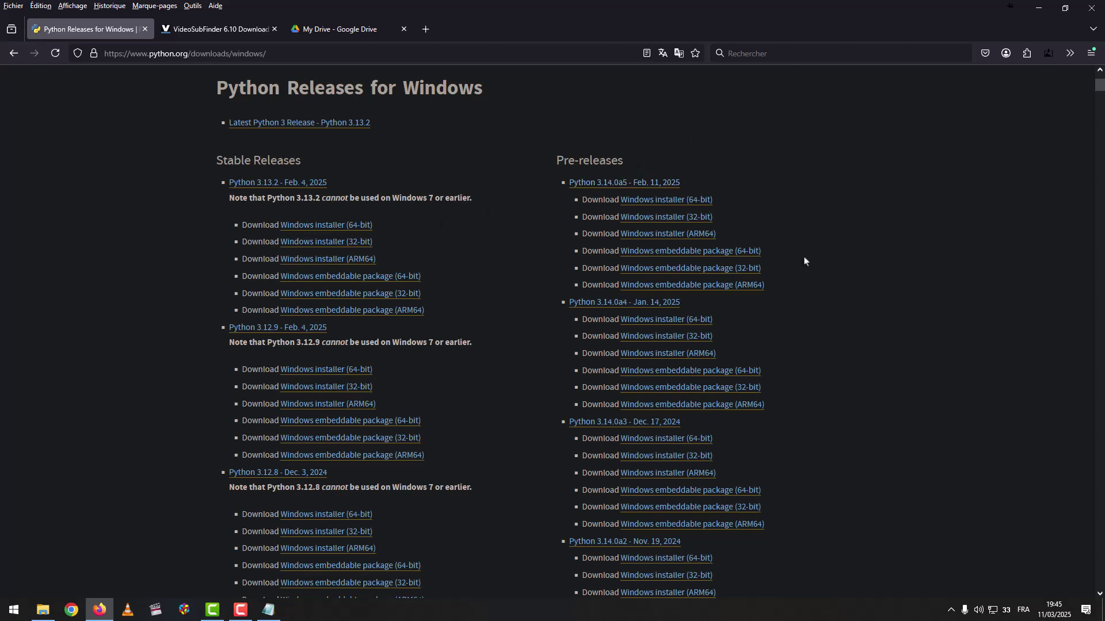
{"action": "scroll", "coordinate": [804, 261], "scroll_direction": "up", "scroll_amount": 2}
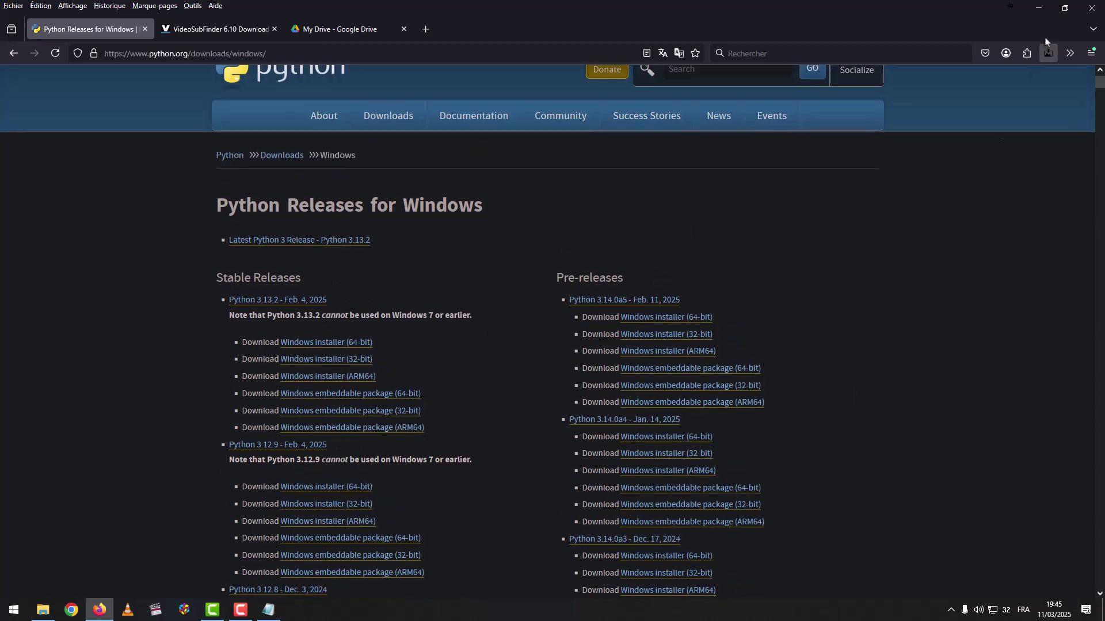
{"action": "left_click", "coordinate": [1038, 8]}
- Follow the README's Credentials.json section and move Credentials.json and token.json from the desktop into the Batch_VideoSubFinder V2 folder
{"action": "left_click", "coordinate": [537, 293]}
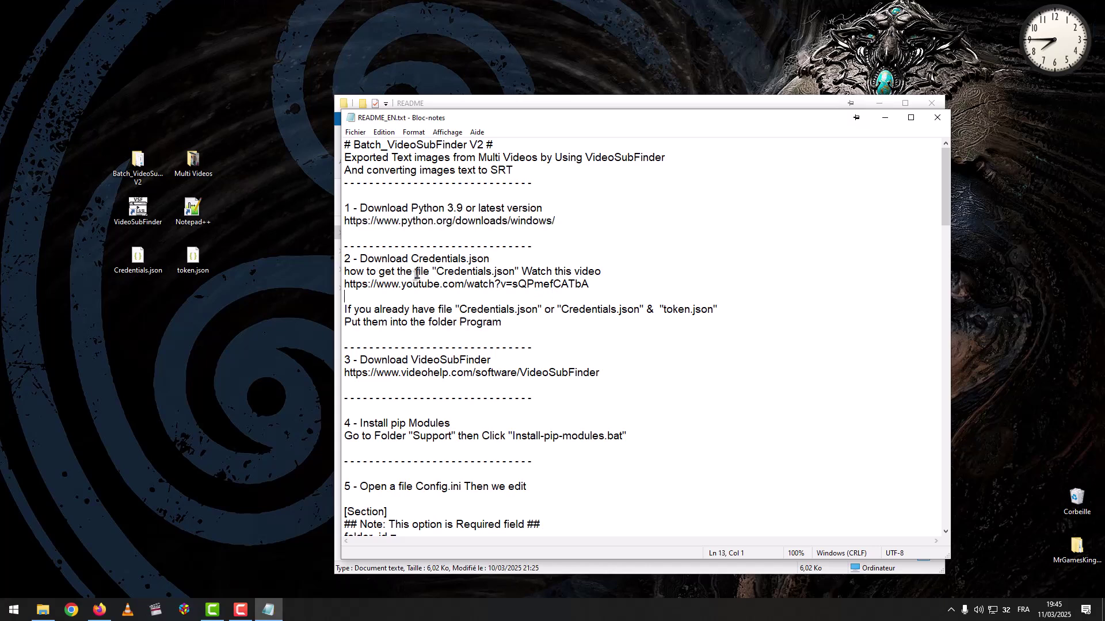
{"action": "left_click_drag", "start_coordinate": [598, 286], "coordinate": [340, 286]}
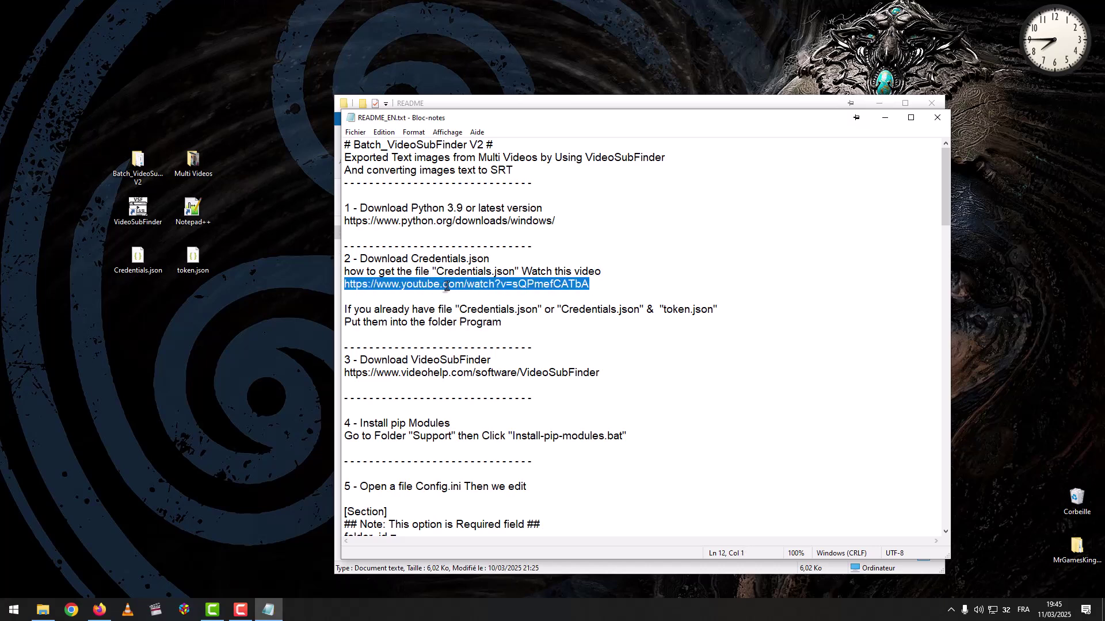
{"action": "left_click", "coordinate": [373, 326]}
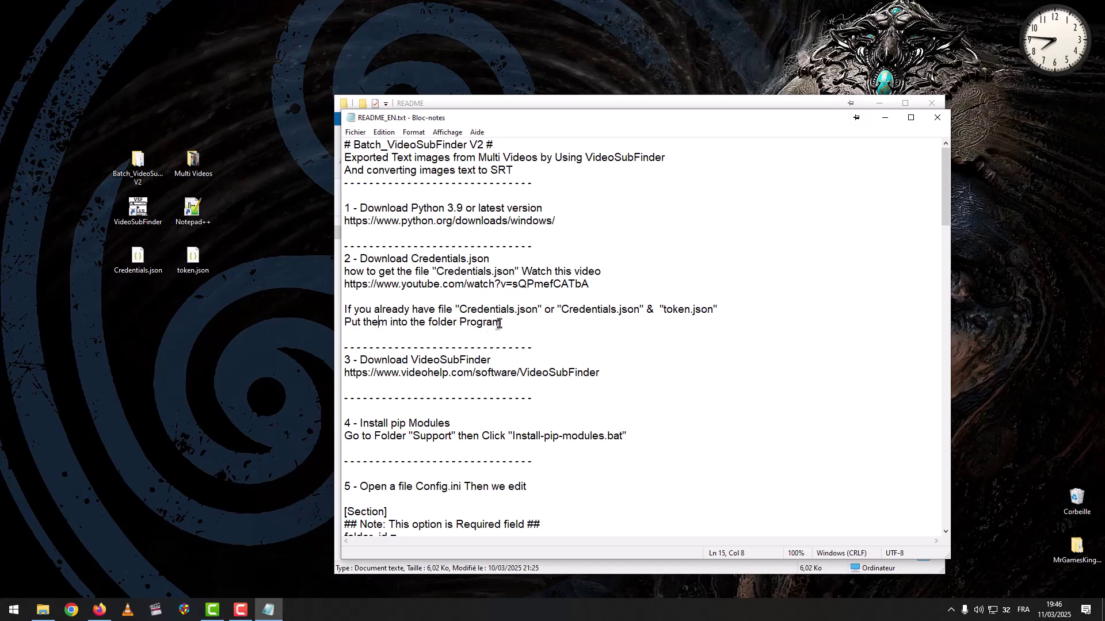
{"action": "left_click_drag", "start_coordinate": [230, 310], "coordinate": [130, 172]}
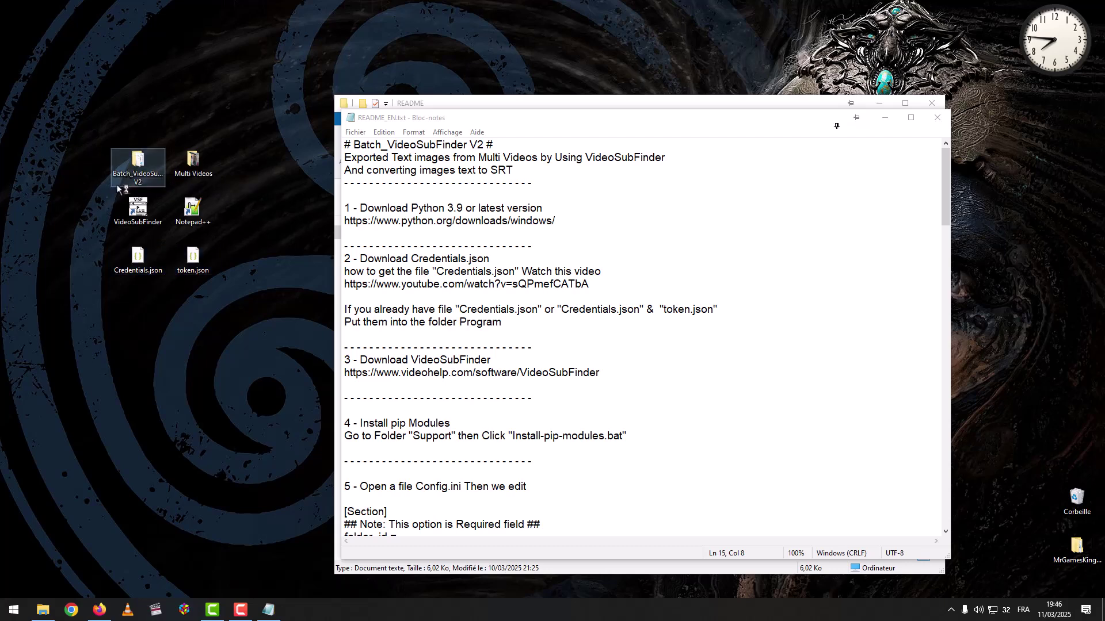
- Highlight the VideoSubFinder address in the README, examine the VideoHelp download options in Firefox, and return to the README
{"action": "scroll", "coordinate": [460, 323], "scroll_direction": "down", "scroll_amount": 2}
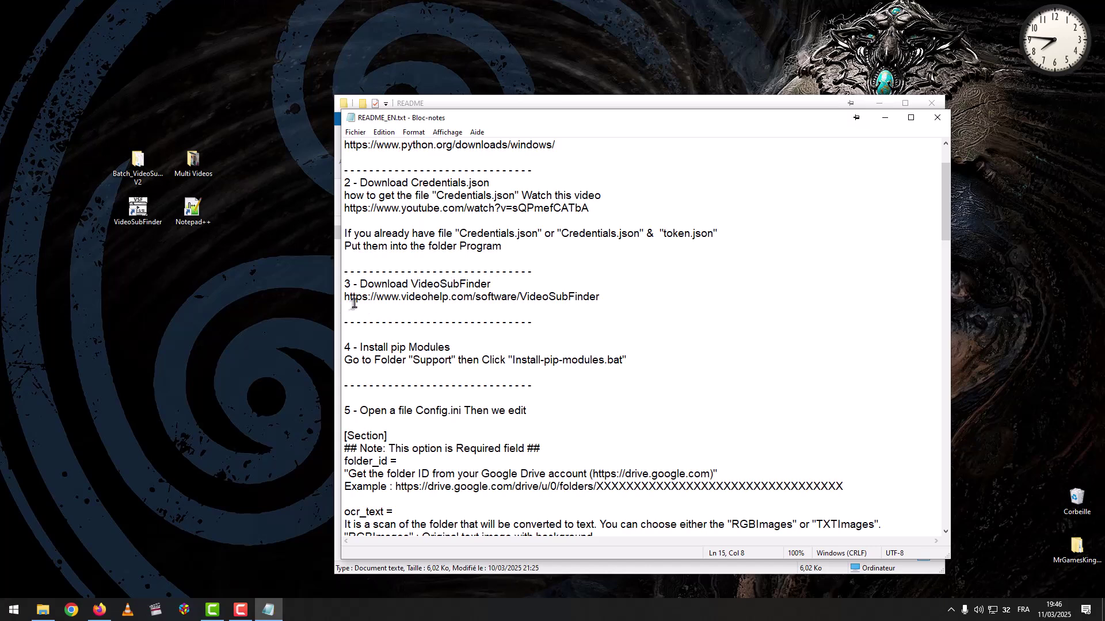
{"action": "left_click_drag", "start_coordinate": [604, 297], "coordinate": [341, 300]}
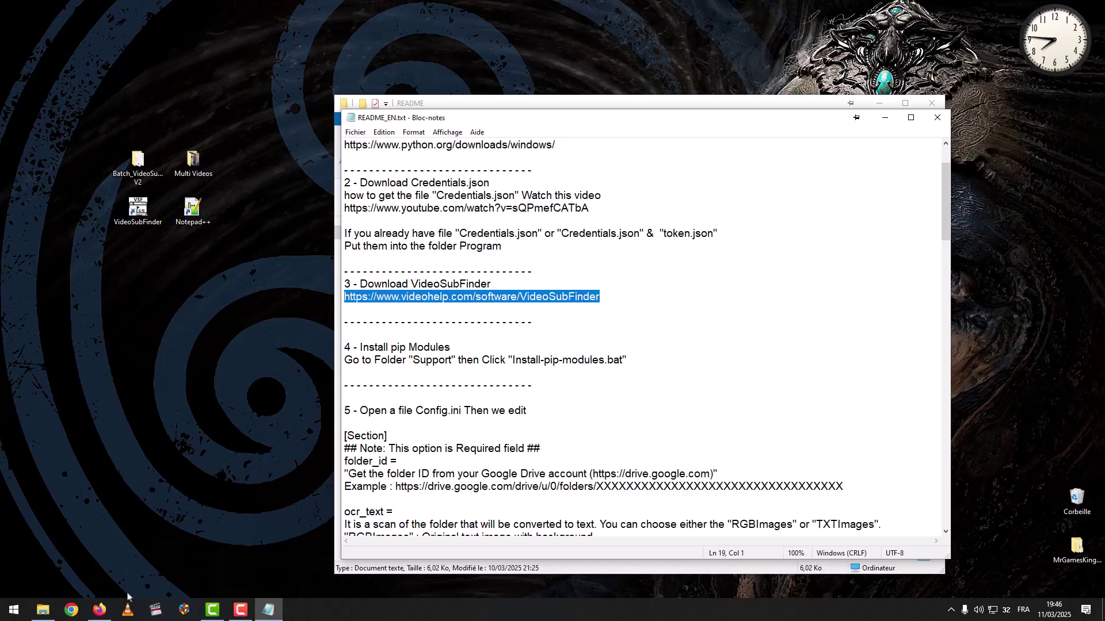
{"action": "left_click", "coordinate": [99, 609]}
{"action": "left_click", "coordinate": [238, 30]}
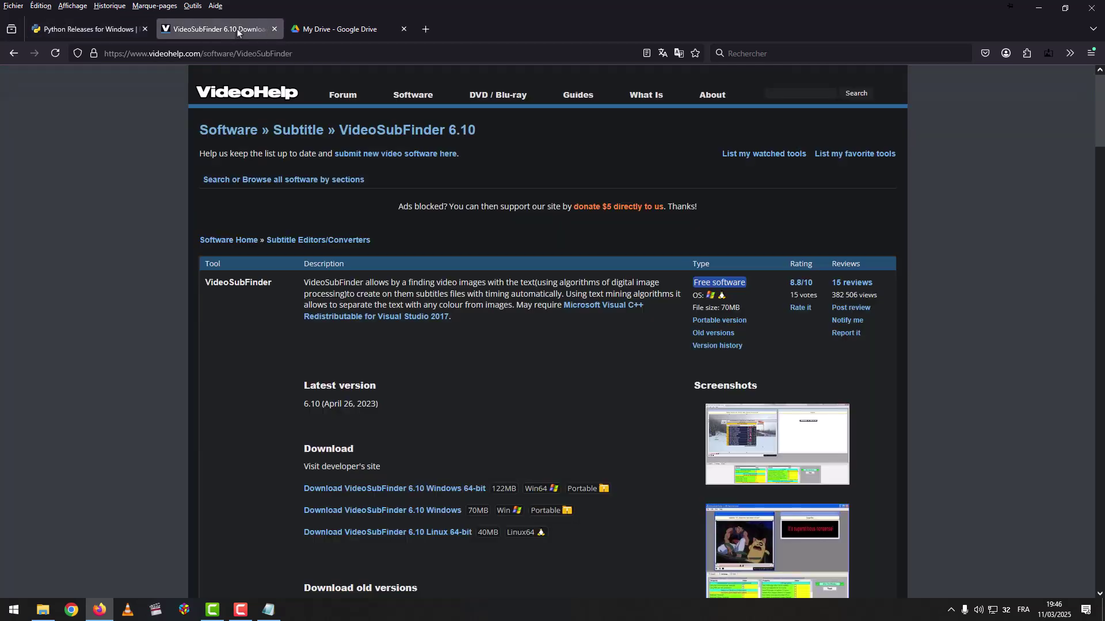
{"action": "scroll", "coordinate": [445, 320], "scroll_direction": "down", "scroll_amount": 3}
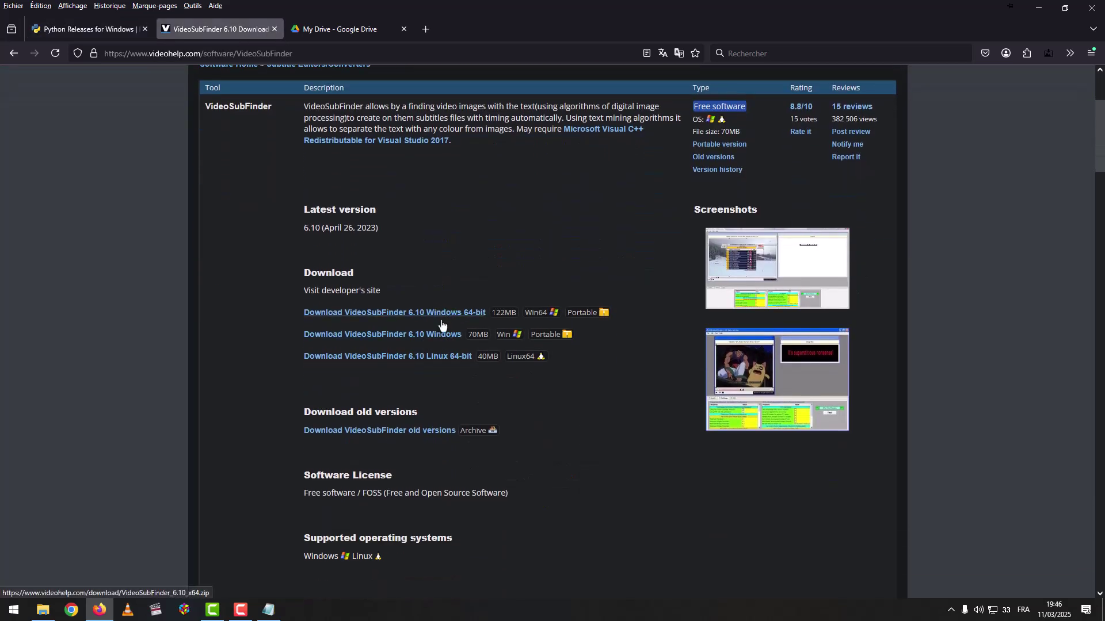
{"action": "left_click", "coordinate": [1038, 8]}
{"action": "left_click", "coordinate": [239, 422]}
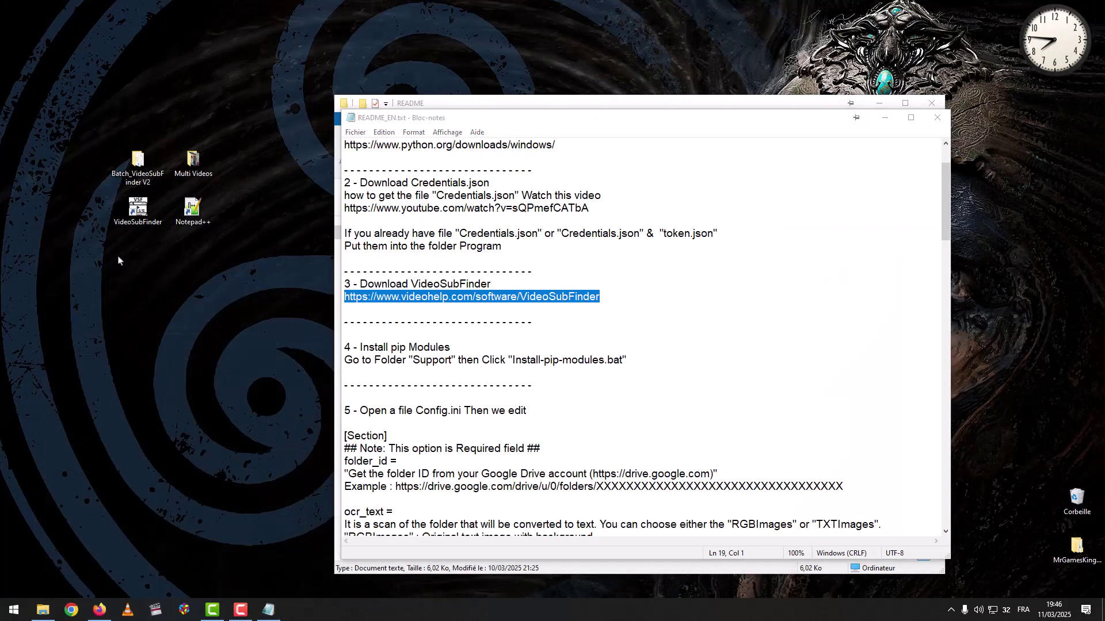
{"action": "left_click", "coordinate": [550, 309]}
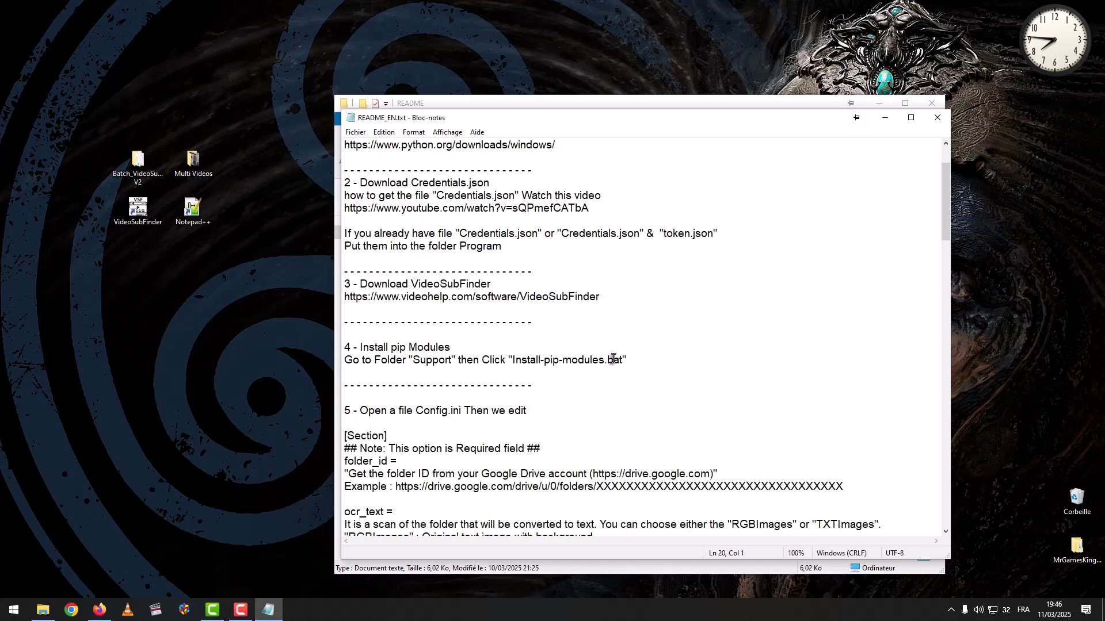
- Run Install-pip-modules.bat from the Support folder and close the console once the modules are installed
{"action": "left_click", "coordinate": [43, 610]}
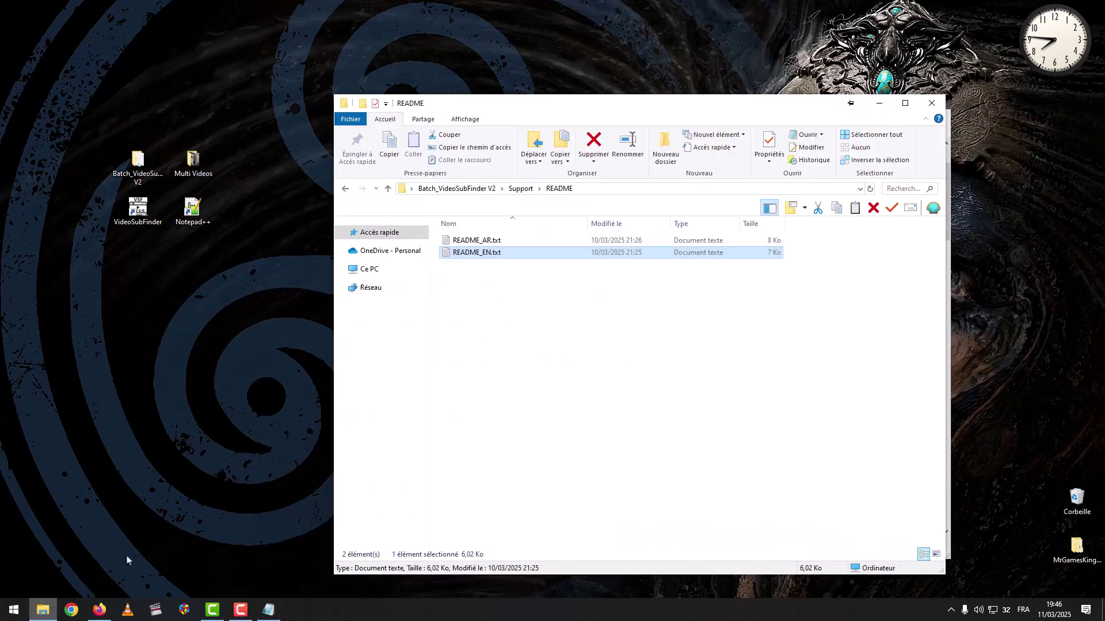
{"action": "left_click", "coordinate": [519, 189]}
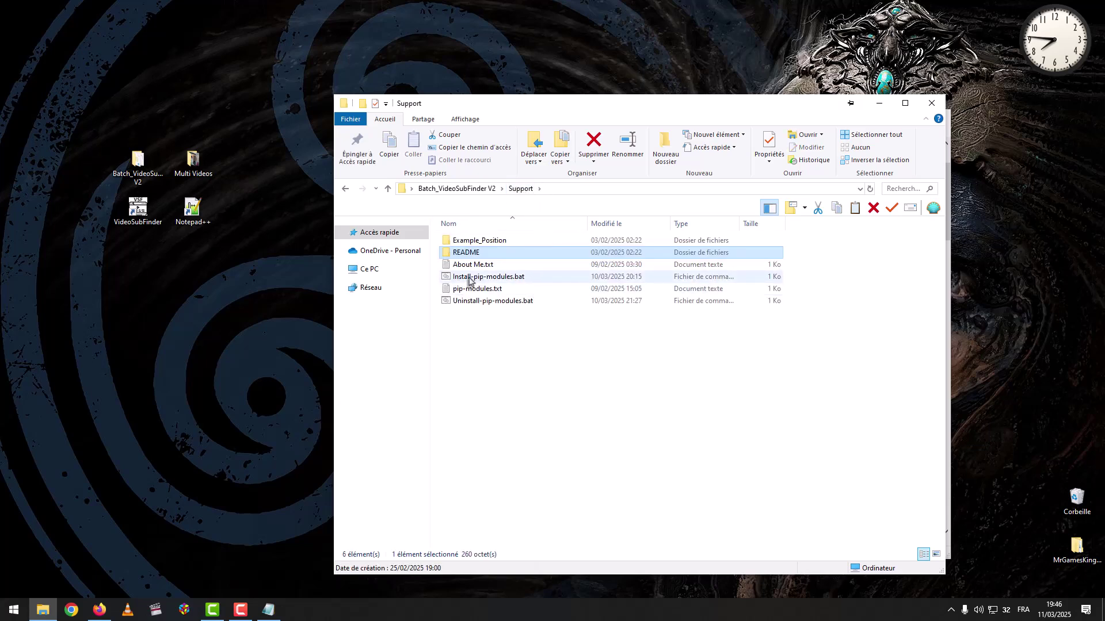
{"action": "double_click", "coordinate": [473, 278]}
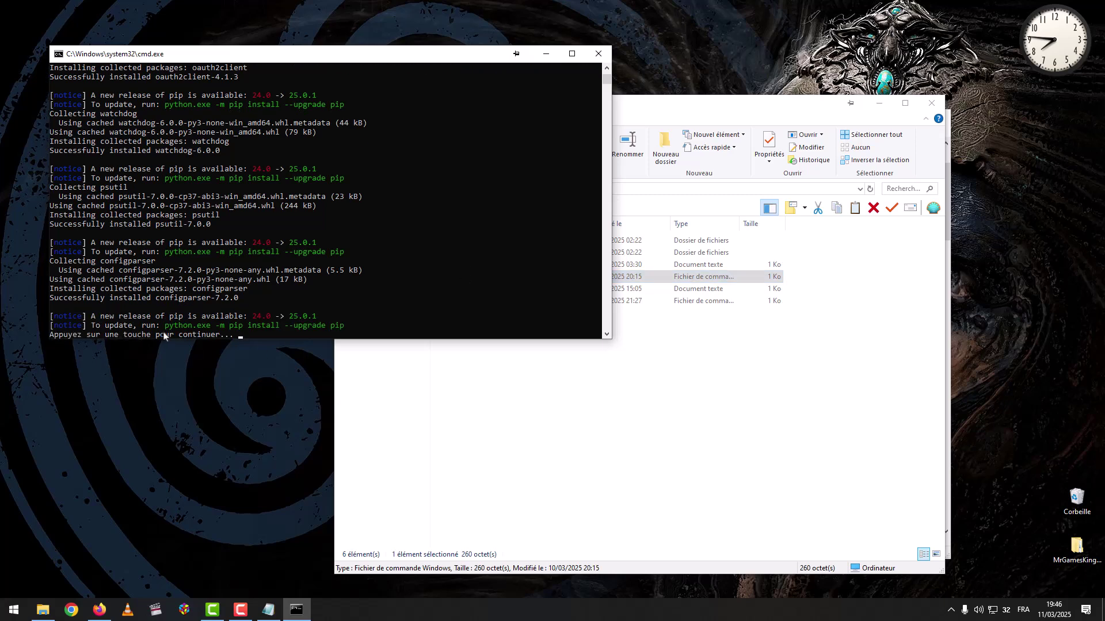
{"action": "left_click_drag", "start_coordinate": [179, 333], "coordinate": [213, 333]}
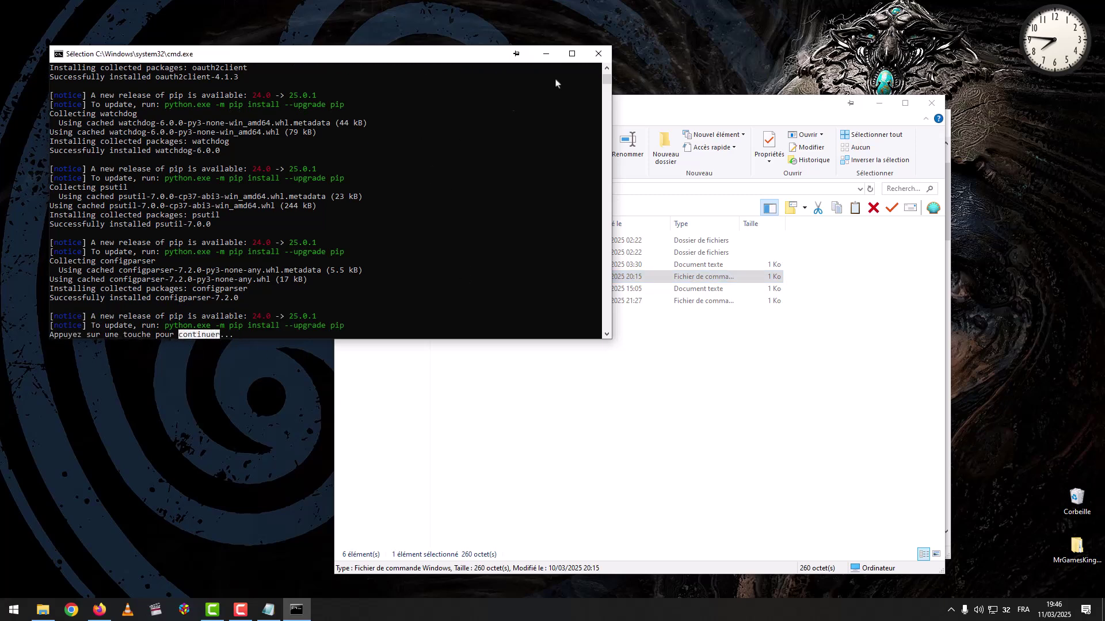
{"action": "left_click", "coordinate": [599, 54]}
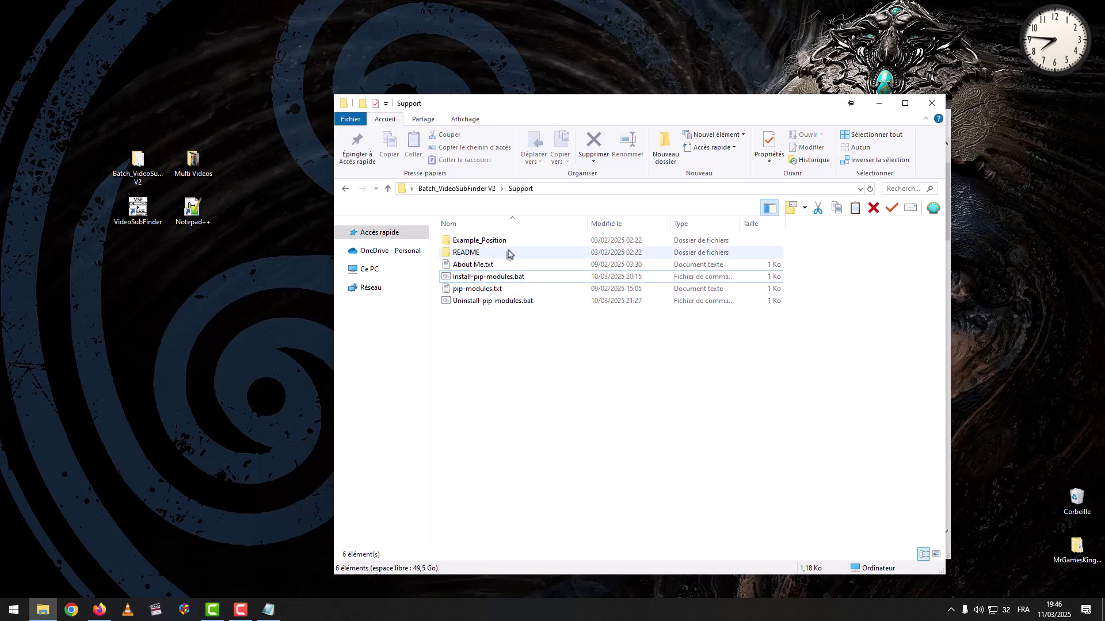
- Open Config.ini from the Batch_VideoSubFinder V2 folder as README section 5 instructs, then shrink its window and place it over the desktop beside the folder
{"action": "left_click", "coordinate": [469, 189]}
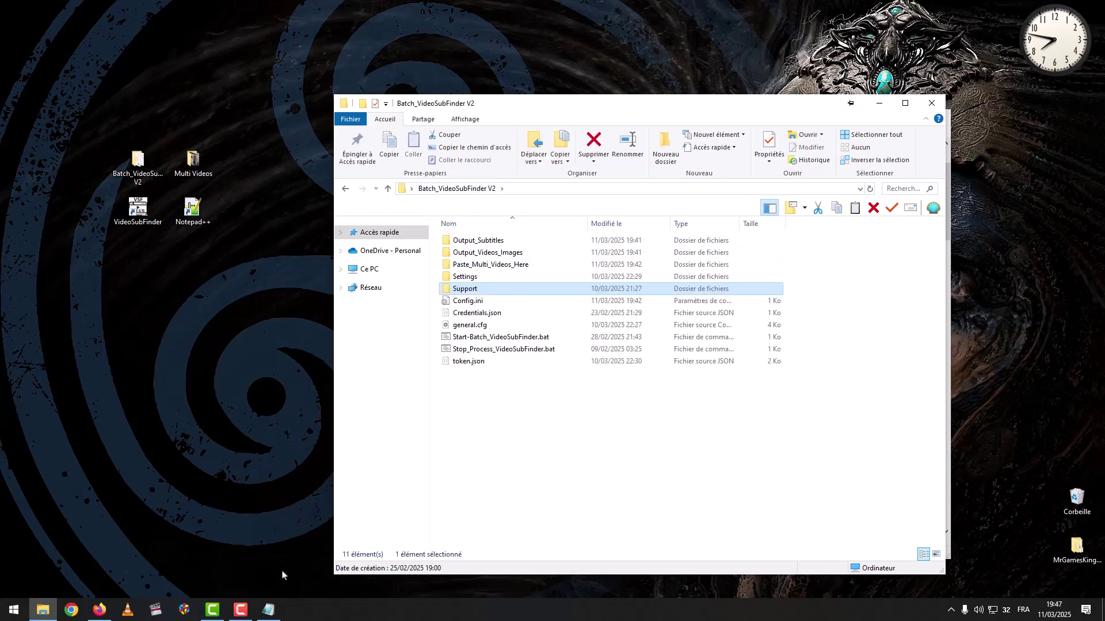
{"action": "left_click", "coordinate": [268, 610]}
{"action": "scroll", "coordinate": [389, 446], "scroll_direction": "down", "scroll_amount": 4}
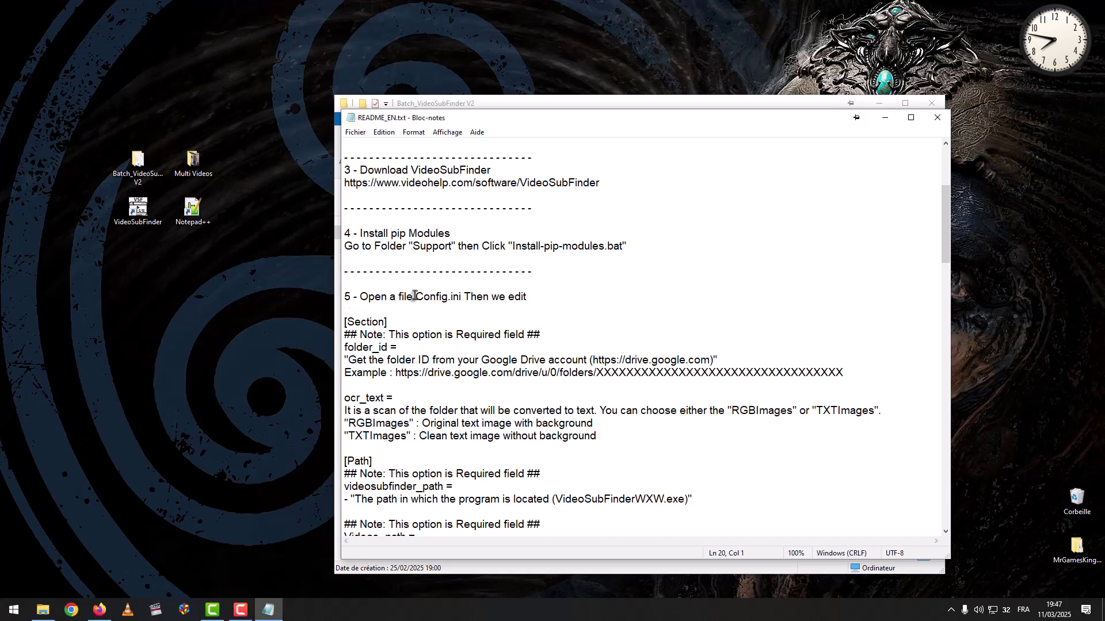
{"action": "left_click_drag", "start_coordinate": [415, 297], "coordinate": [461, 296]}
{"action": "left_click", "coordinate": [547, 292]}
{"action": "left_click", "coordinate": [337, 350]}
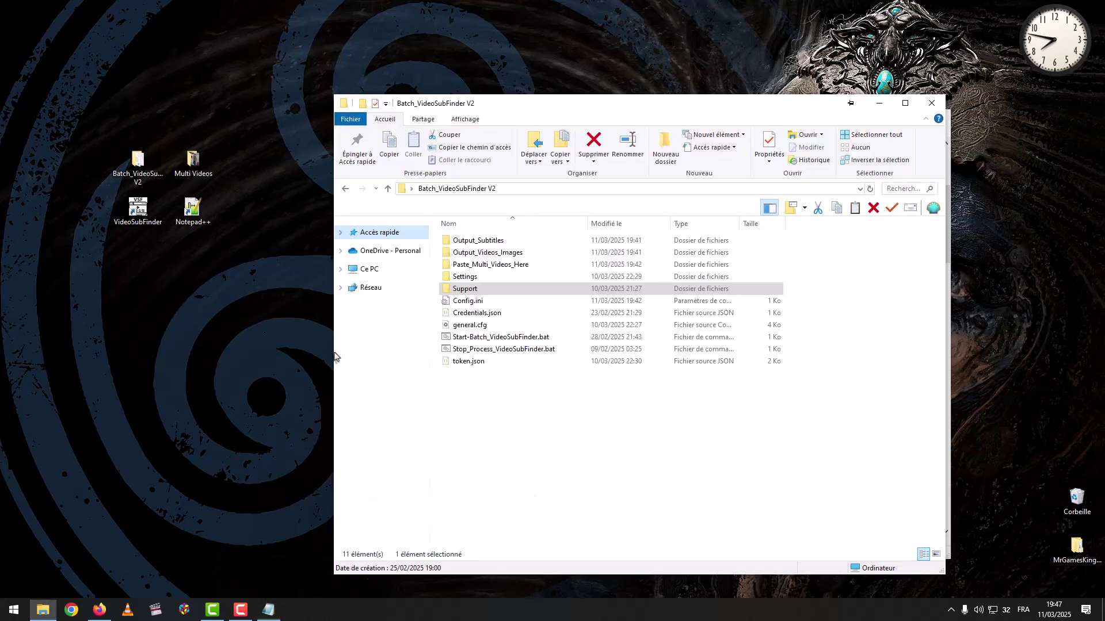
{"action": "double_click", "coordinate": [470, 304]}
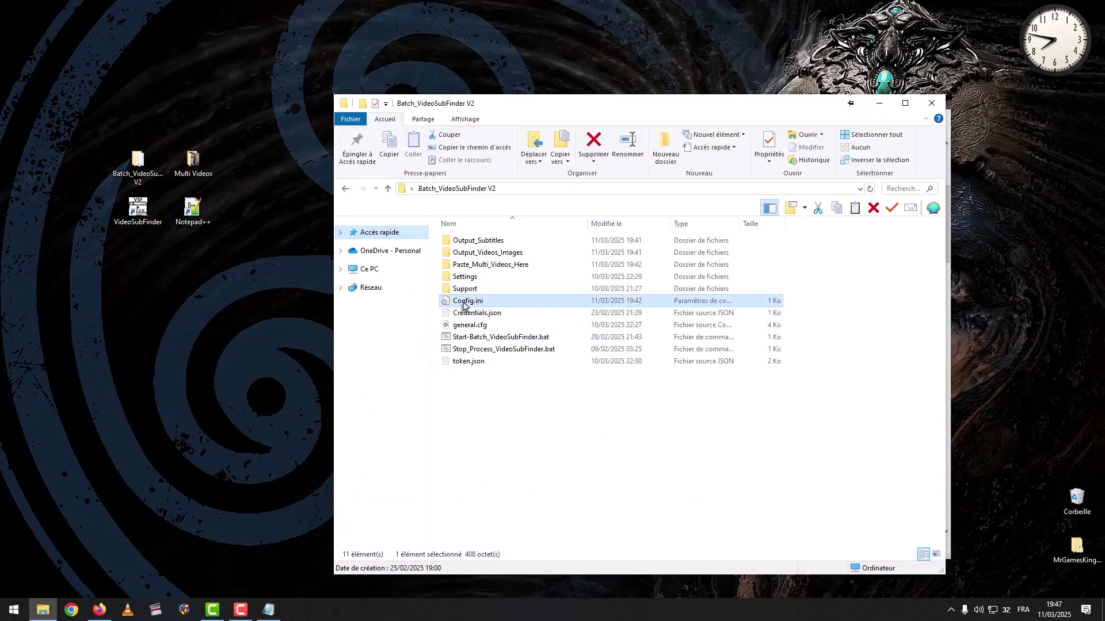
{"action": "left_click_drag", "start_coordinate": [944, 558], "coordinate": [679, 389]}
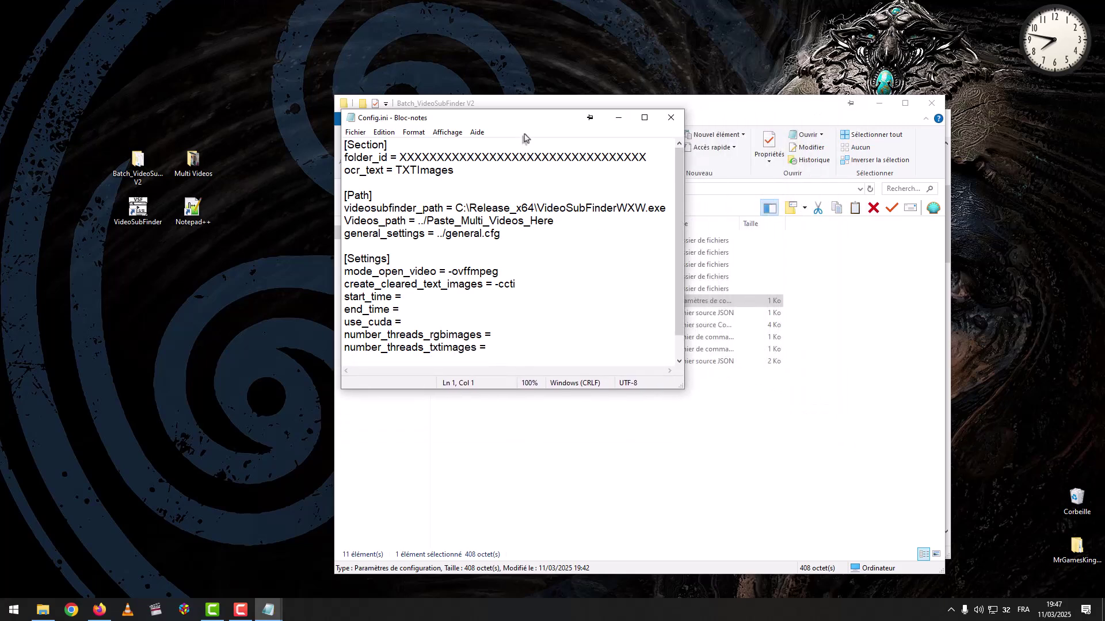
{"action": "left_click_drag", "start_coordinate": [470, 122], "coordinate": [132, 307]}
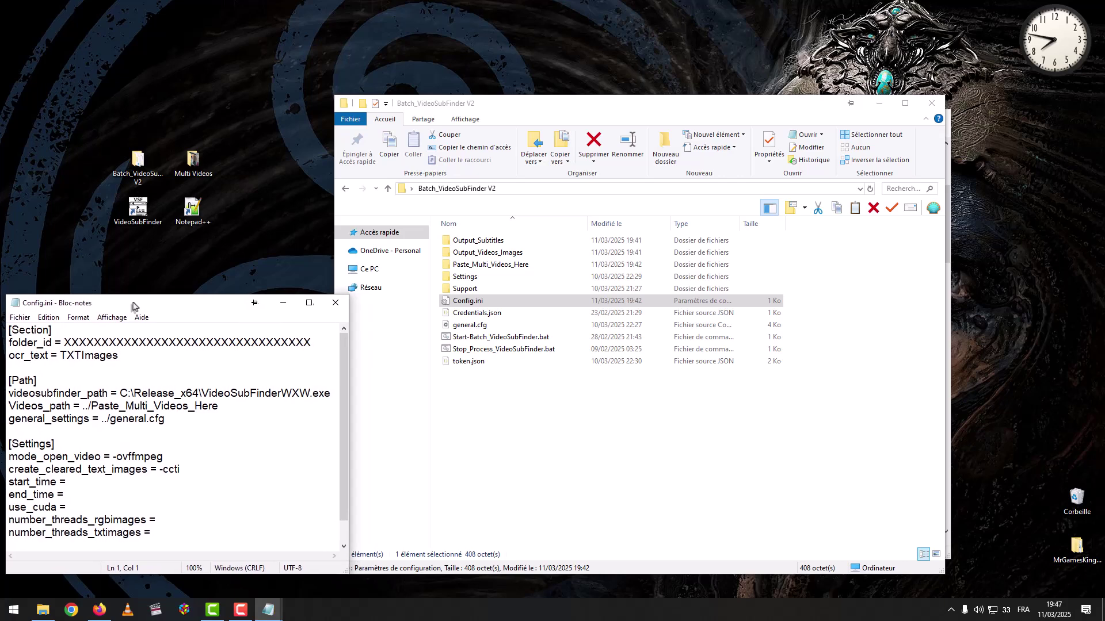
- Return to README_EN.txt, read the folder_id instructions for Config.ini, and highlight the Google Drive address
{"action": "mouse_move", "coordinate": [275, 611]}
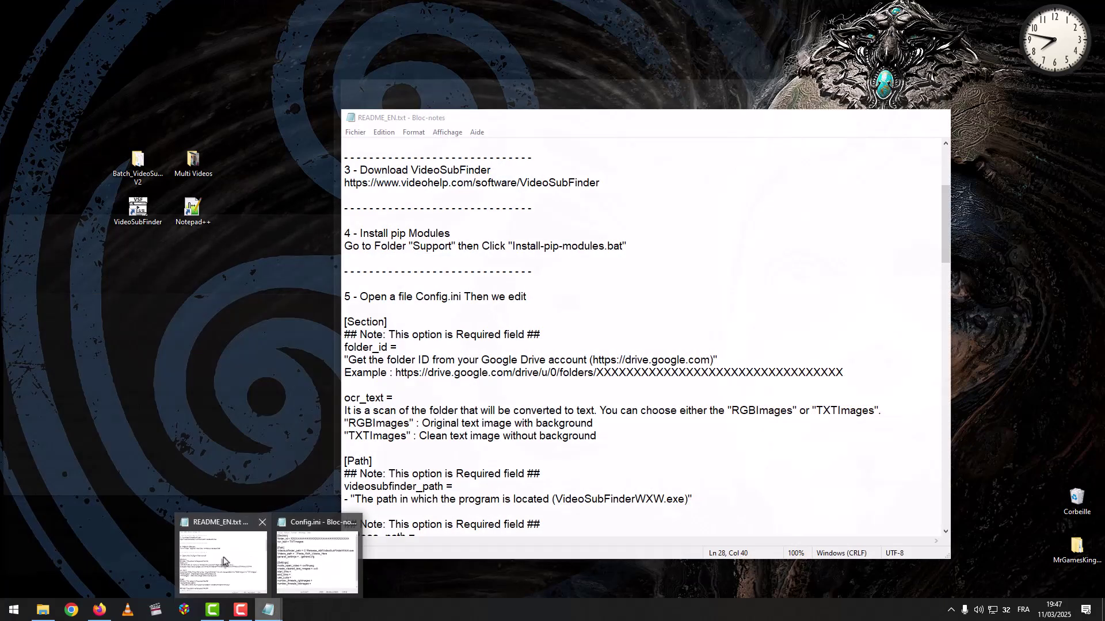
{"action": "left_click", "coordinate": [225, 561]}
{"action": "scroll", "coordinate": [532, 268], "scroll_direction": "down", "scroll_amount": 2}
{"action": "scroll", "coordinate": [532, 268], "scroll_direction": "down", "scroll_amount": 1}
{"action": "scroll", "coordinate": [531, 268], "scroll_direction": "up", "scroll_amount": 1}
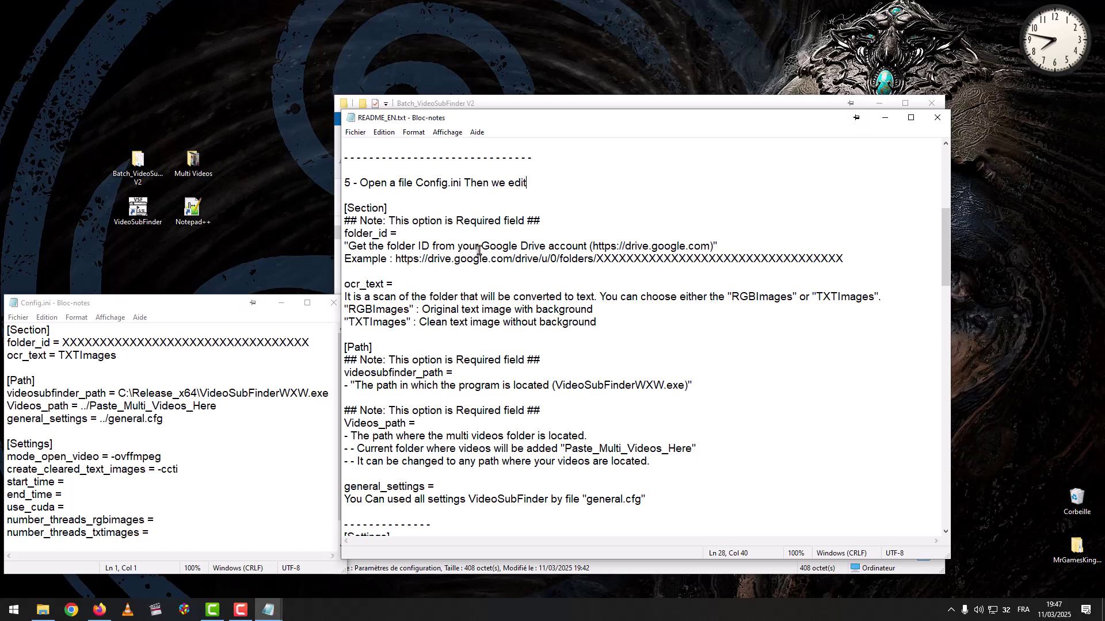
{"action": "left_click_drag", "start_coordinate": [592, 247], "coordinate": [709, 246]}
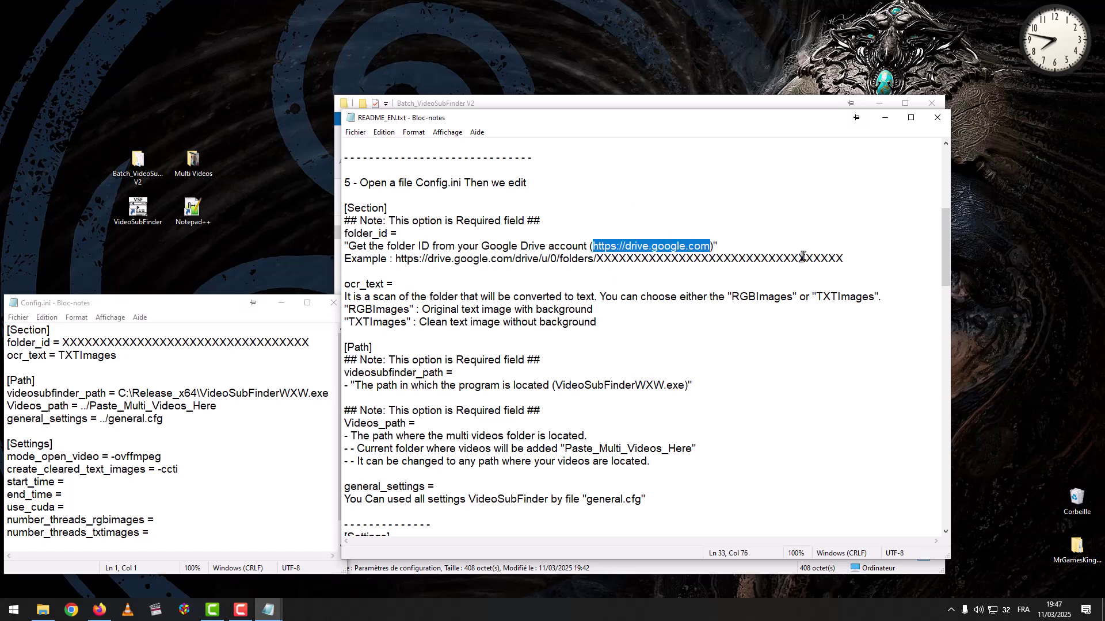
- Switch to Google Drive in Firefox and create a folder named OCR in My Drive
{"action": "left_click", "coordinate": [99, 609]}
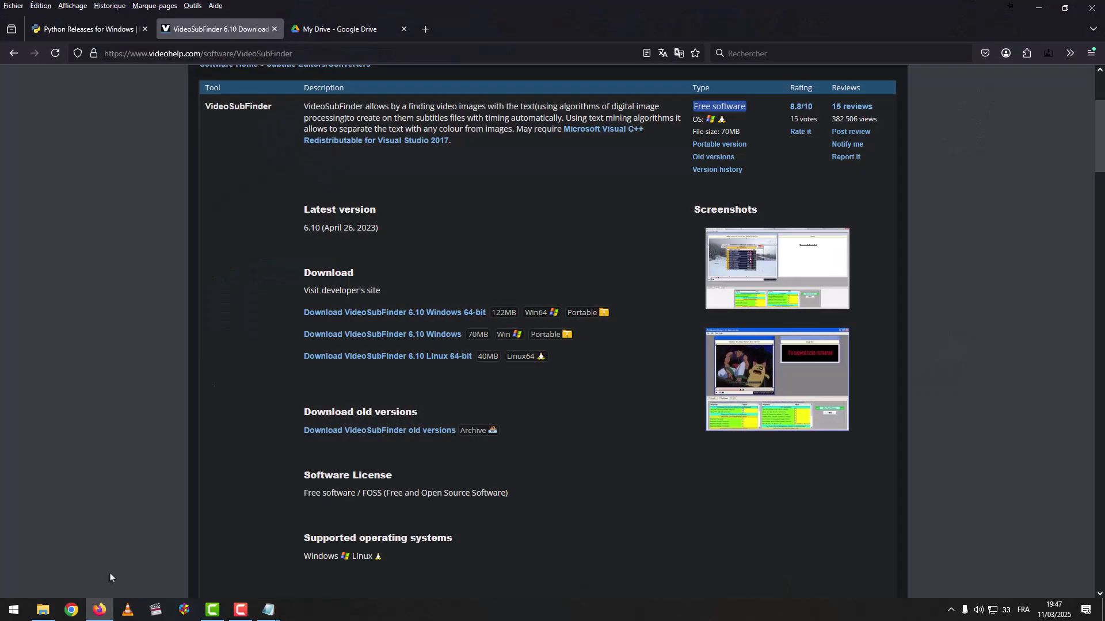
{"action": "left_click", "coordinate": [336, 29]}
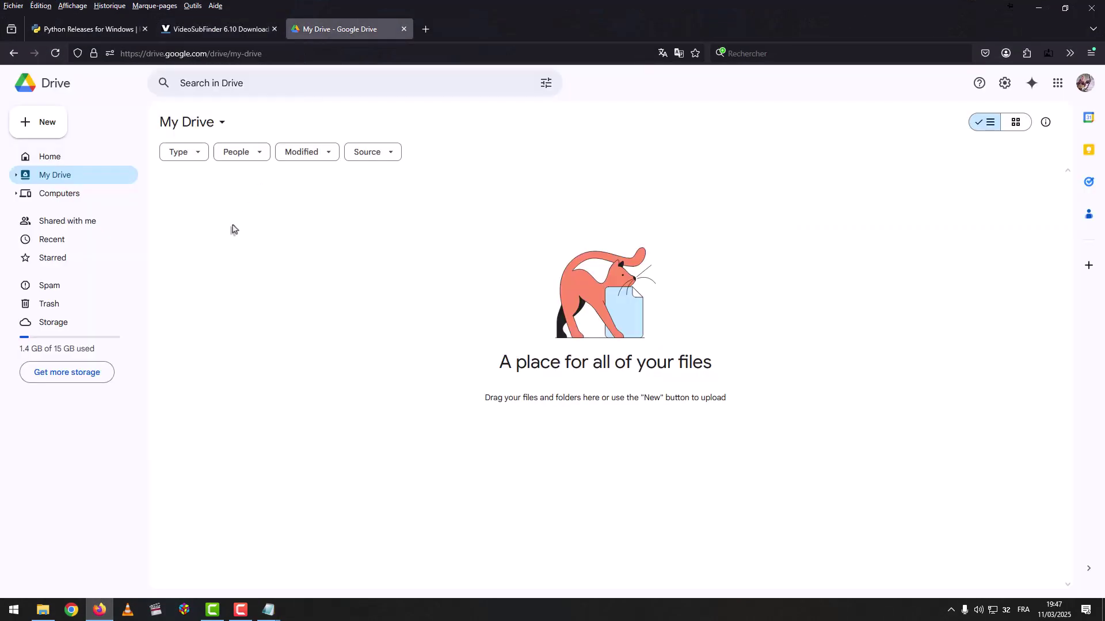
{"action": "left_click", "coordinate": [41, 128]}
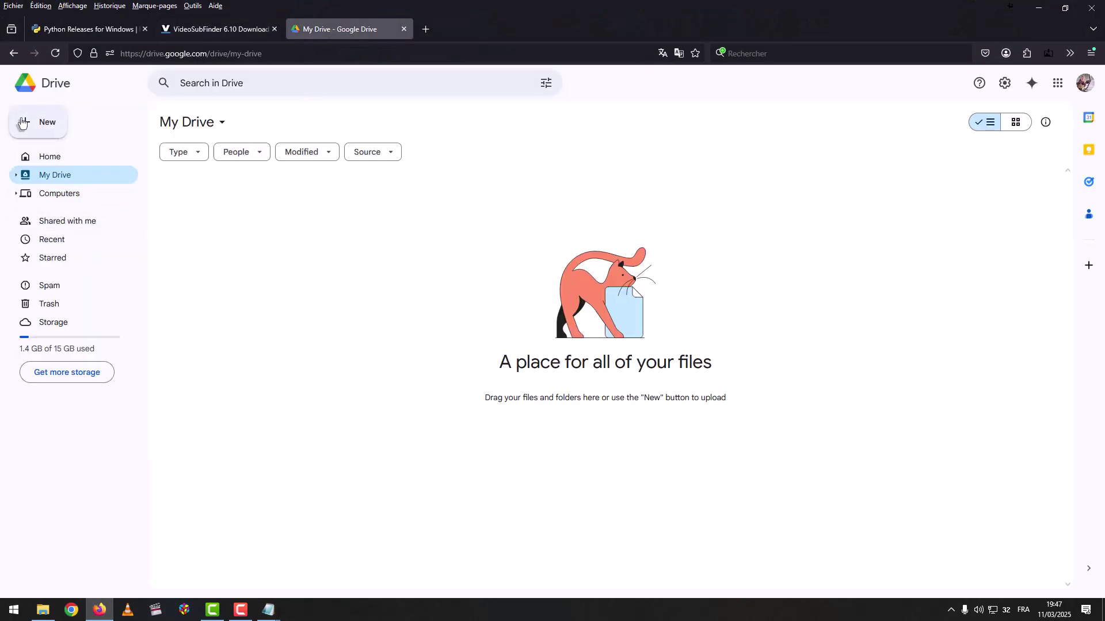
{"action": "left_click", "coordinate": [69, 118]}
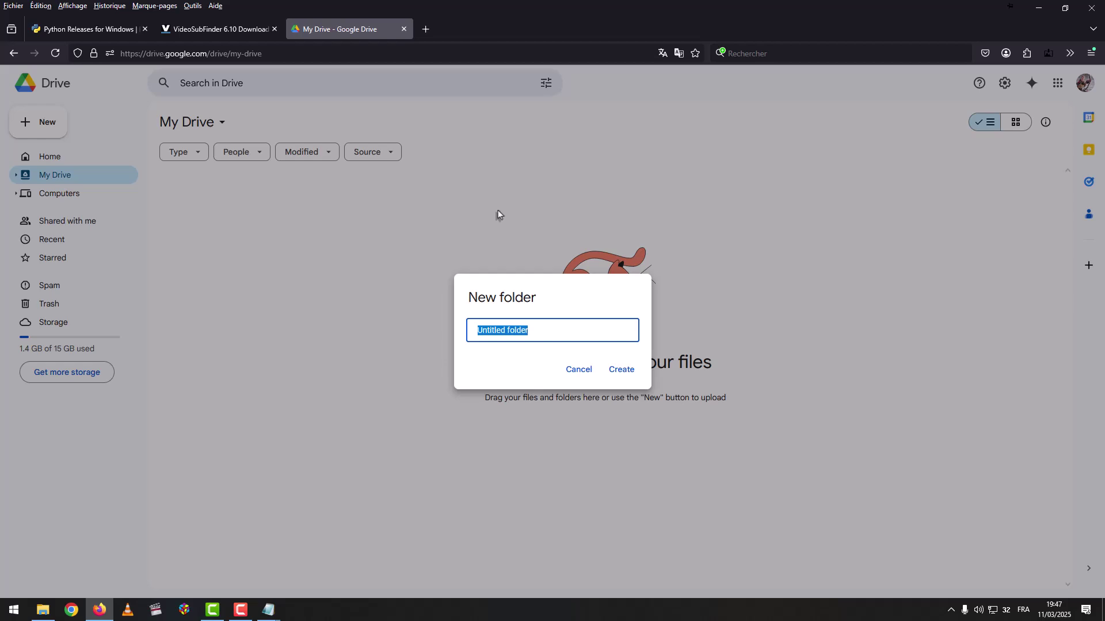
{"action": "type", "text": "OCR"}
{"action": "left_click", "coordinate": [623, 375]}
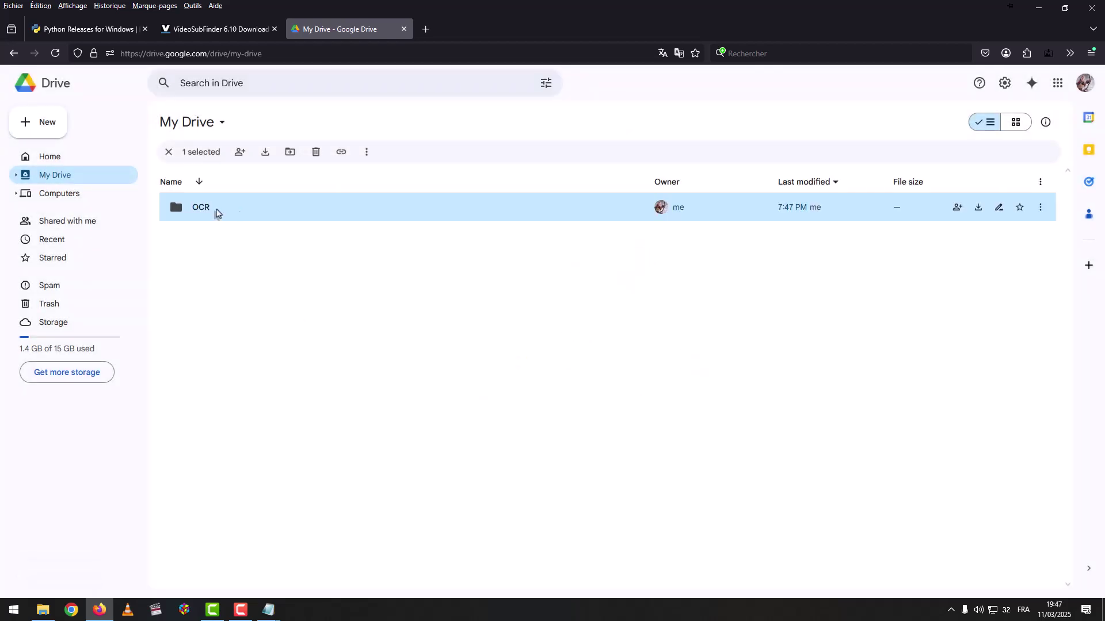
- Open the OCR folder in Google Drive and copy the folder ID from the end of its address
{"action": "double_click", "coordinate": [208, 211]}
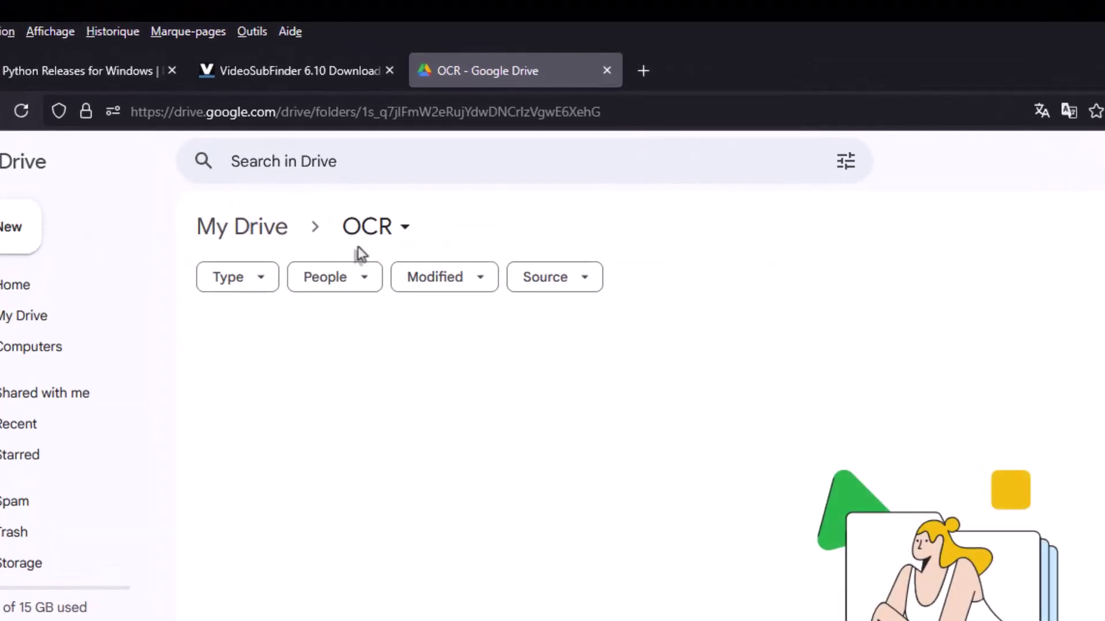
{"action": "left_click", "coordinate": [583, 108]}
{"action": "left_click_drag", "start_coordinate": [613, 115], "coordinate": [361, 113]}
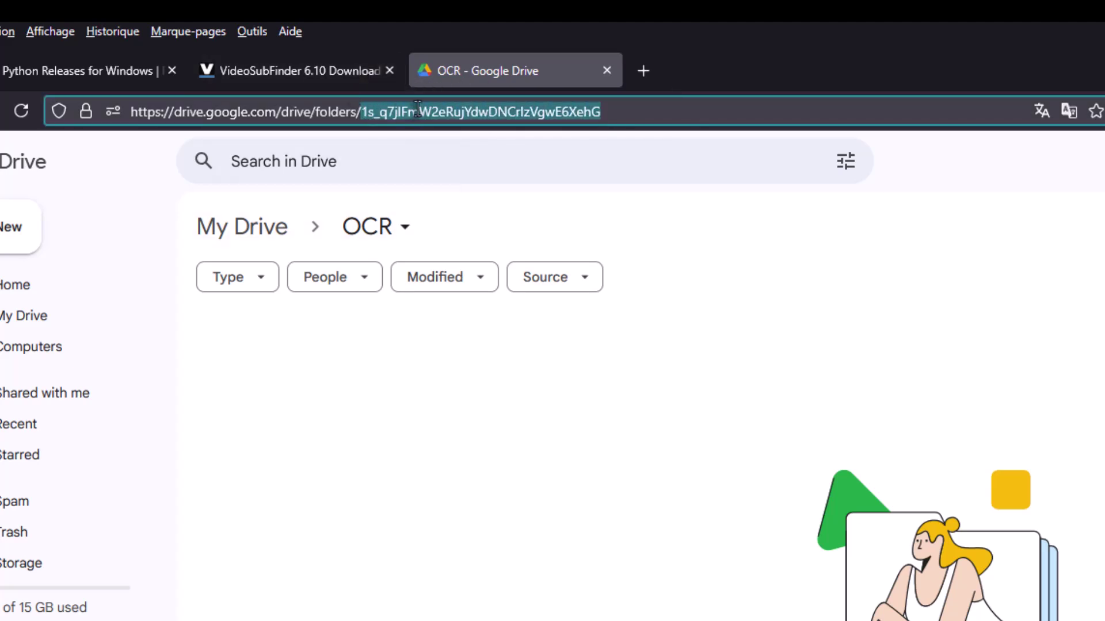
{"action": "right_click", "coordinate": [418, 111]}
{"action": "left_click", "coordinate": [454, 224]}
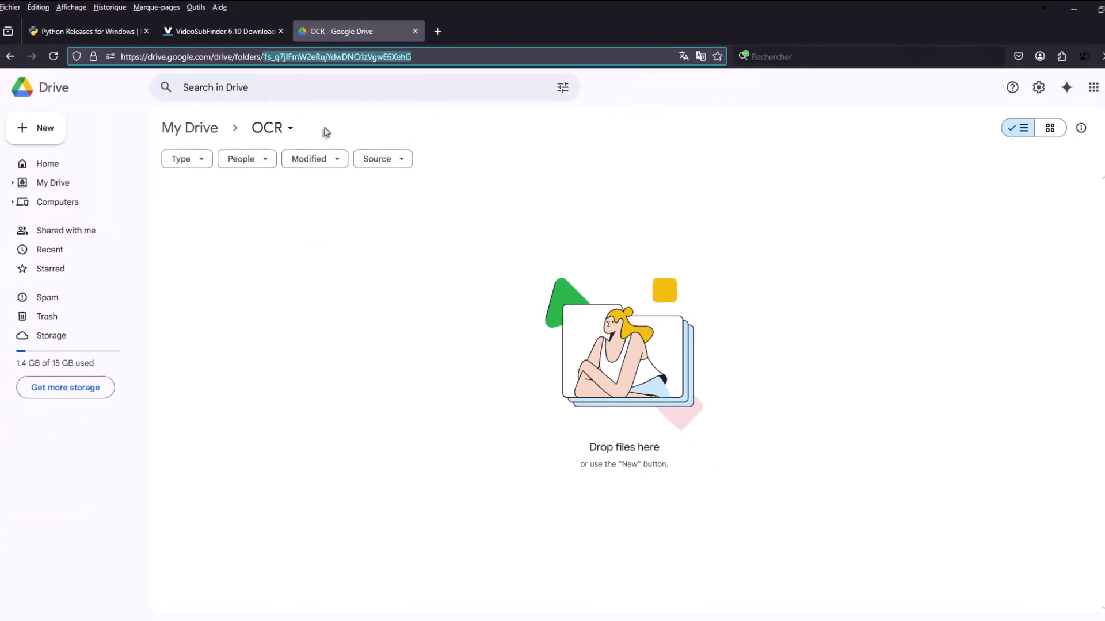
- Return to Config.ini and replace the folder_id placeholder with the copied Google Drive folder ID
{"action": "left_click", "coordinate": [1039, 8]}
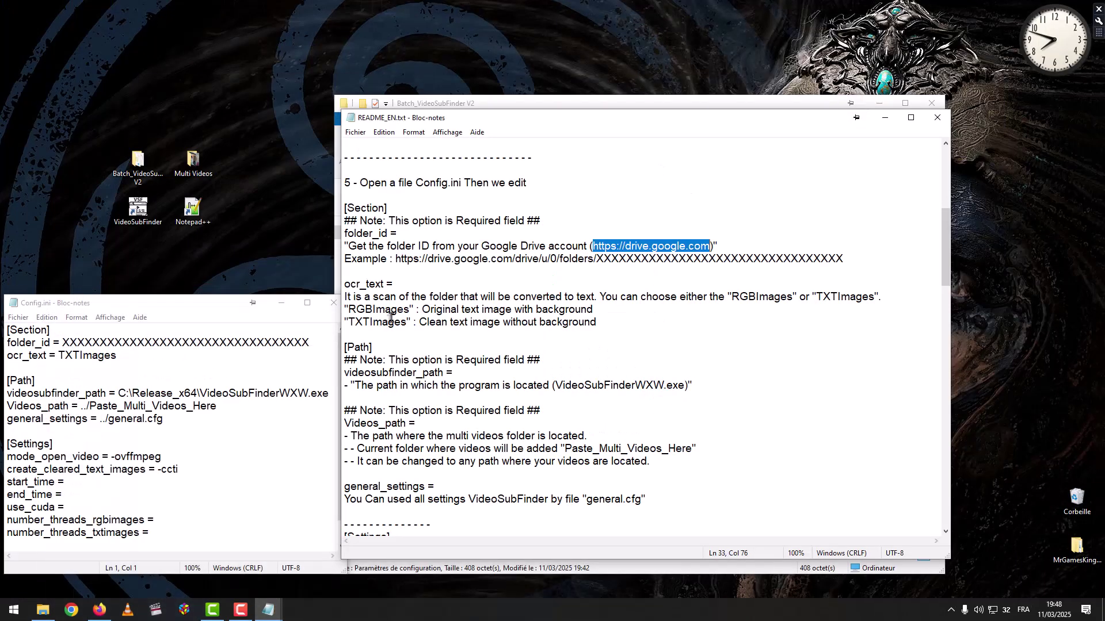
{"action": "left_click_drag", "start_coordinate": [310, 343], "coordinate": [67, 342]}
{"action": "right_click", "coordinate": [64, 343]}
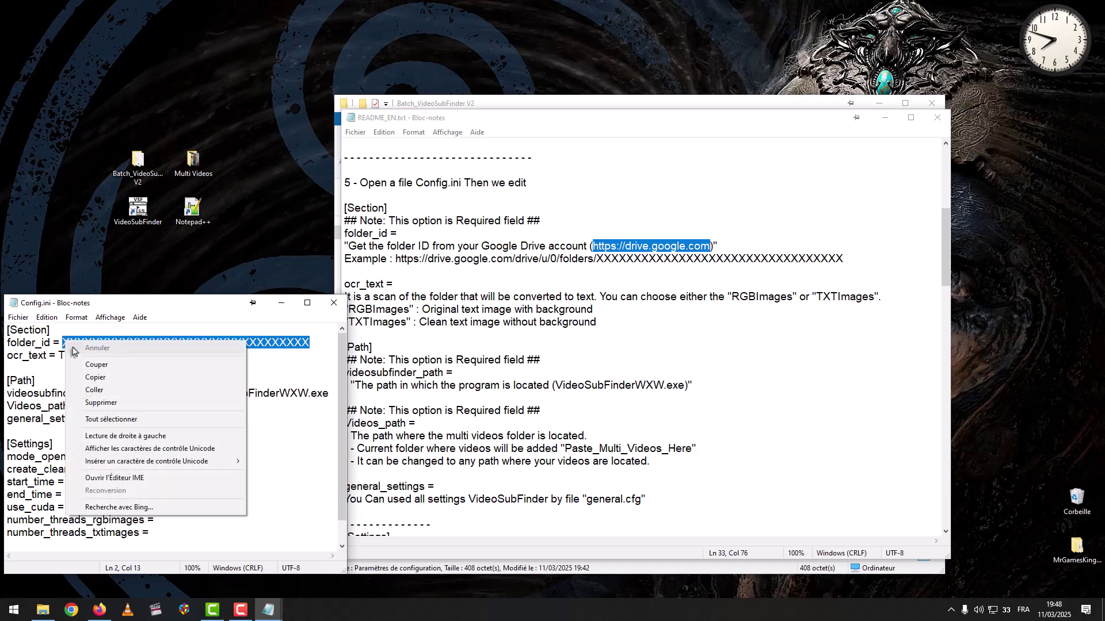
{"action": "left_click", "coordinate": [96, 391]}
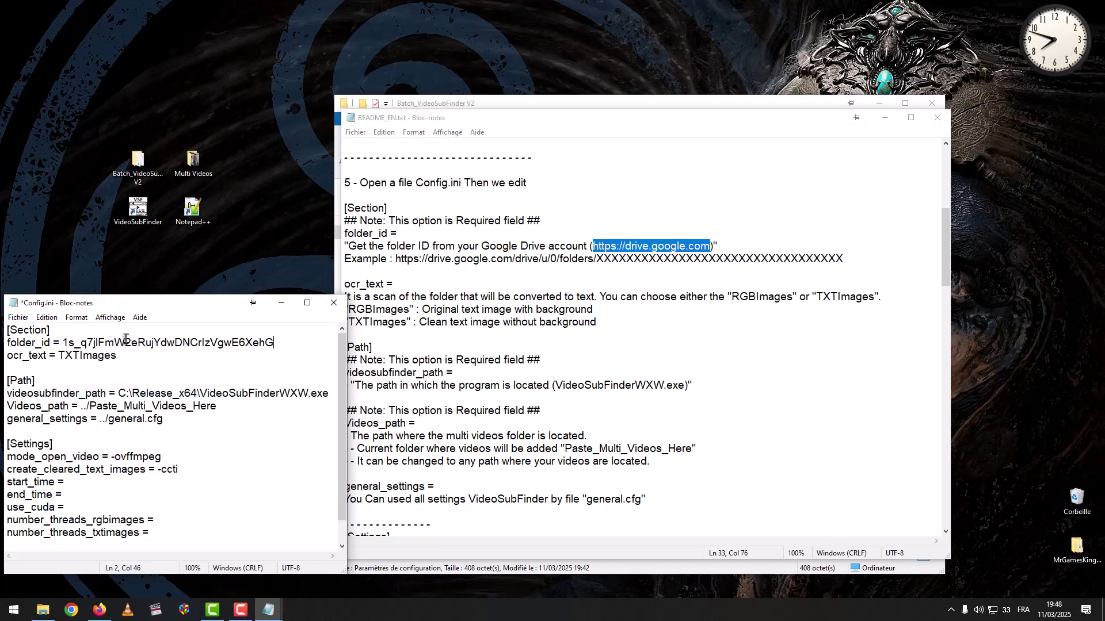
- Check the README's ocr_text options, try RGBImages as the ocr_text value in Config.ini, and undo that change
{"action": "left_click", "coordinate": [487, 360]}
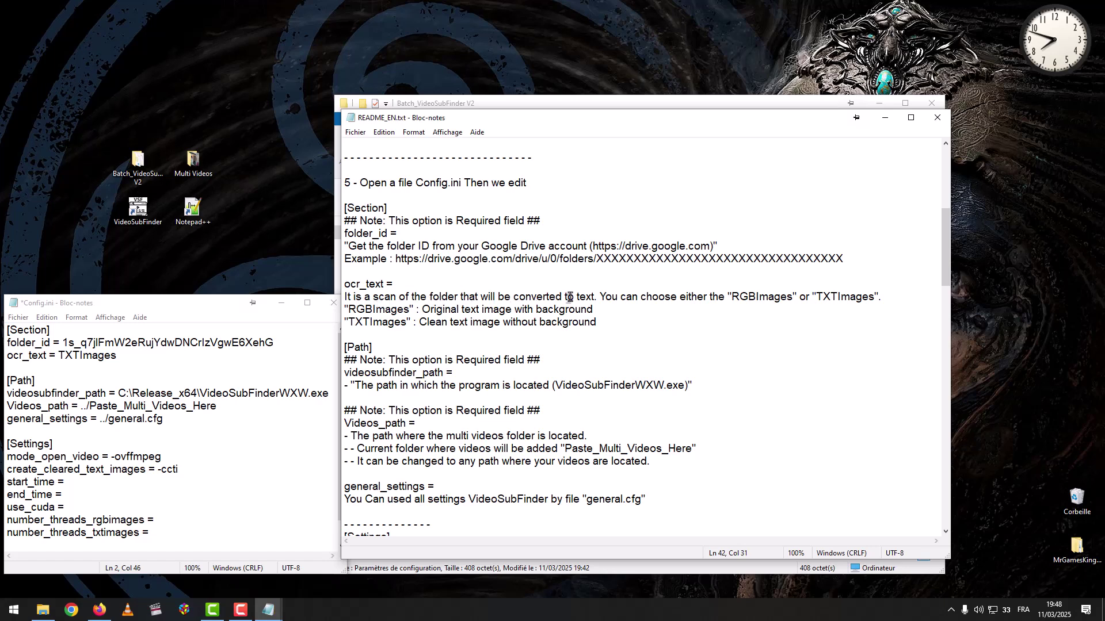
{"action": "left_click_drag", "start_coordinate": [731, 297], "coordinate": [869, 296]}
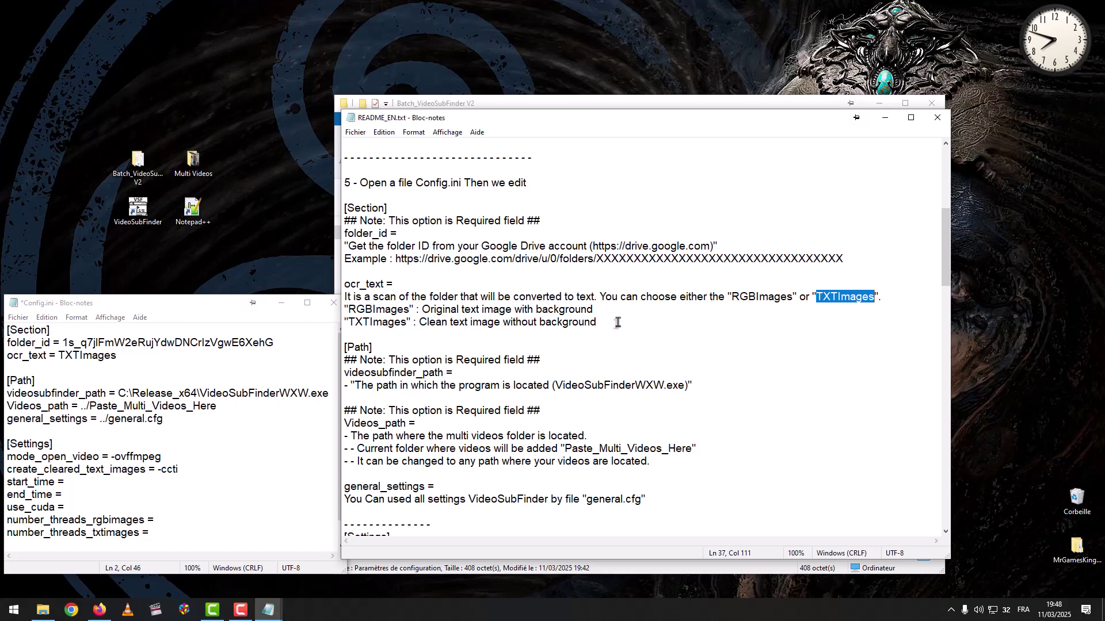
{"action": "left_click_drag", "start_coordinate": [59, 356], "coordinate": [80, 356]}
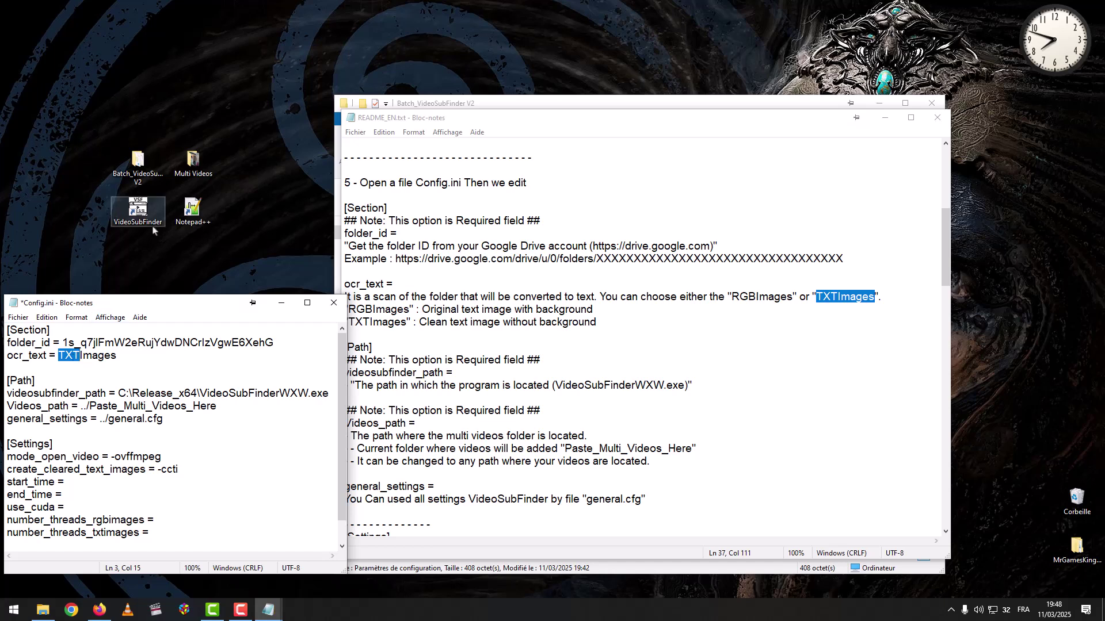
{"action": "type", "text": "RGB"}
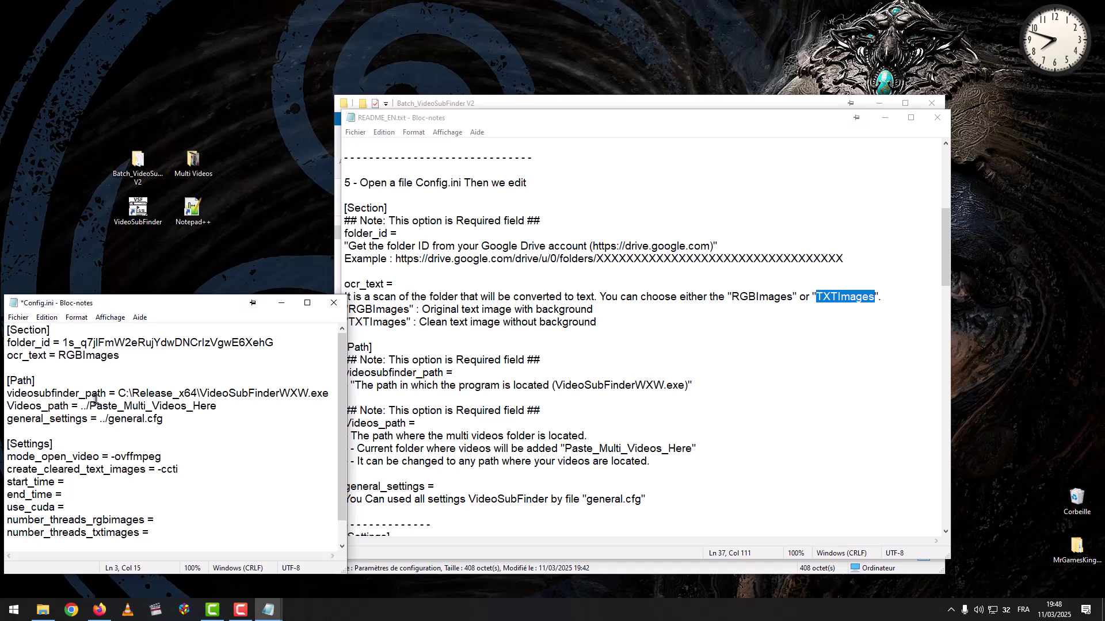
{"action": "right_click", "coordinate": [129, 352]}
{"action": "left_click", "coordinate": [144, 365]}
{"action": "left_click", "coordinate": [182, 355]}
{"action": "left_click", "coordinate": [562, 321]}
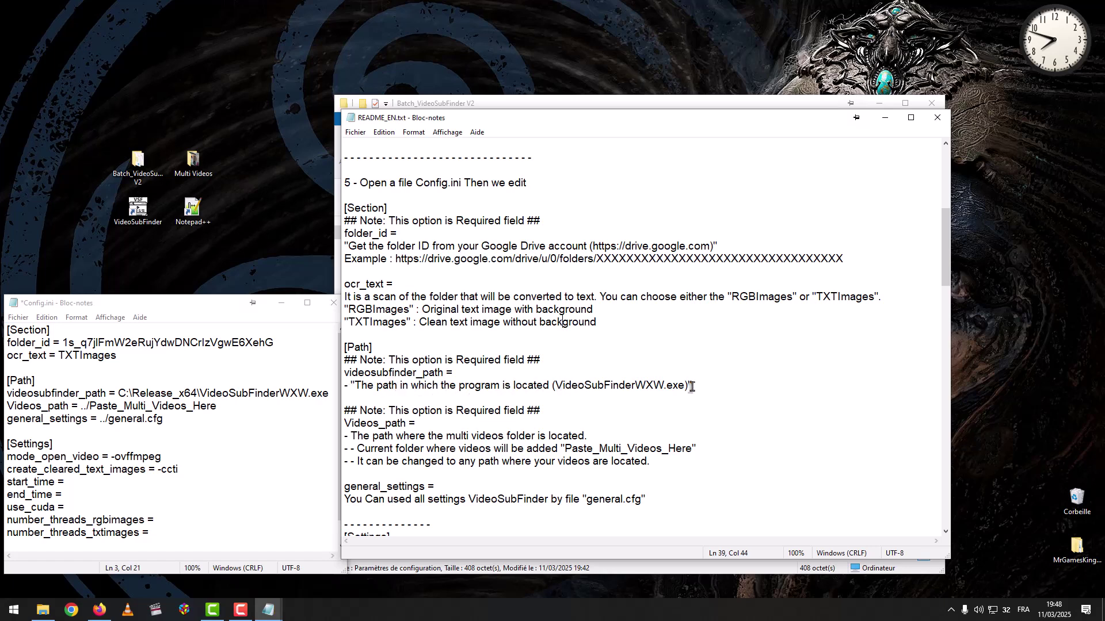
- Copy the target path from the VideoSubFinder shortcut's properties and set videosubfinder_path in Config.ini to C:\Release_x64\VideoSubFinderWXW.exe
{"action": "right_click", "coordinate": [129, 202]}
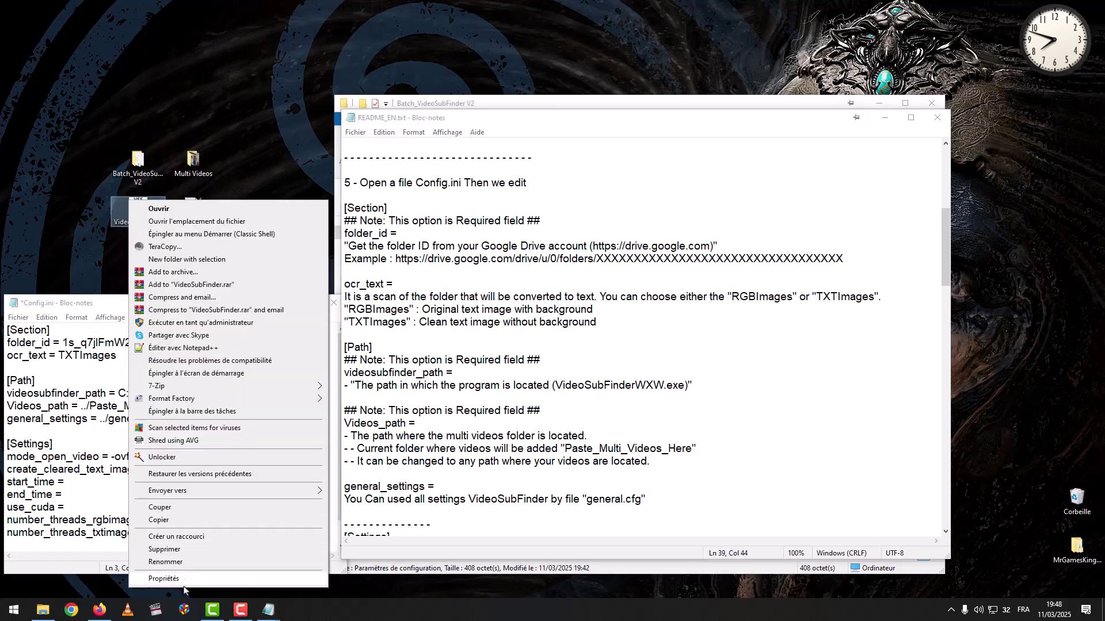
{"action": "left_click", "coordinate": [160, 578]}
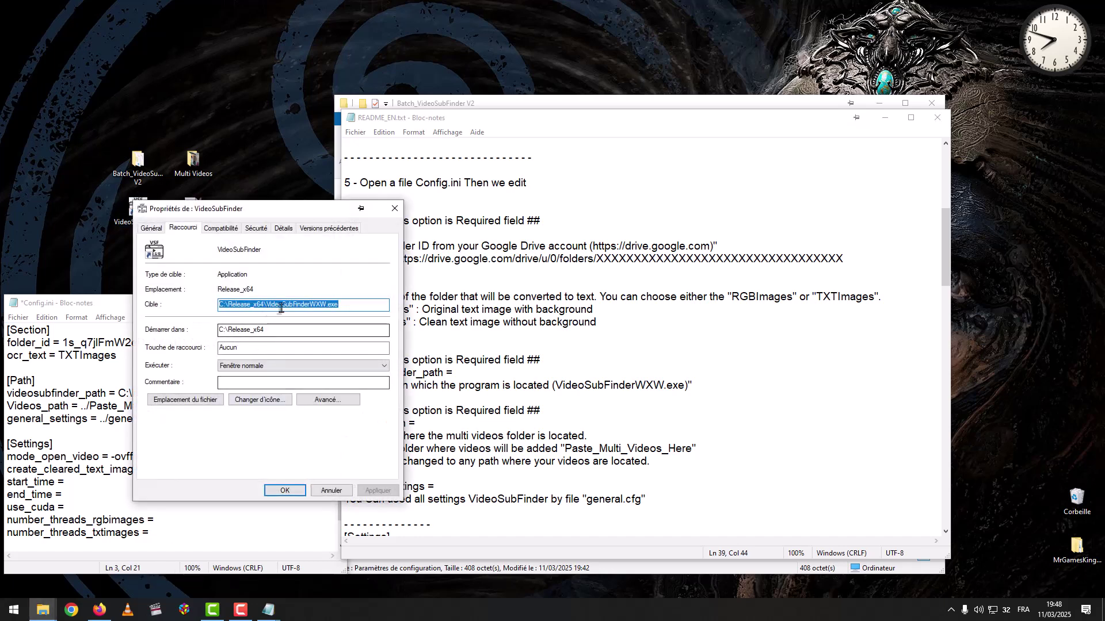
{"action": "right_click", "coordinate": [255, 311]}
{"action": "left_click", "coordinate": [285, 343]}
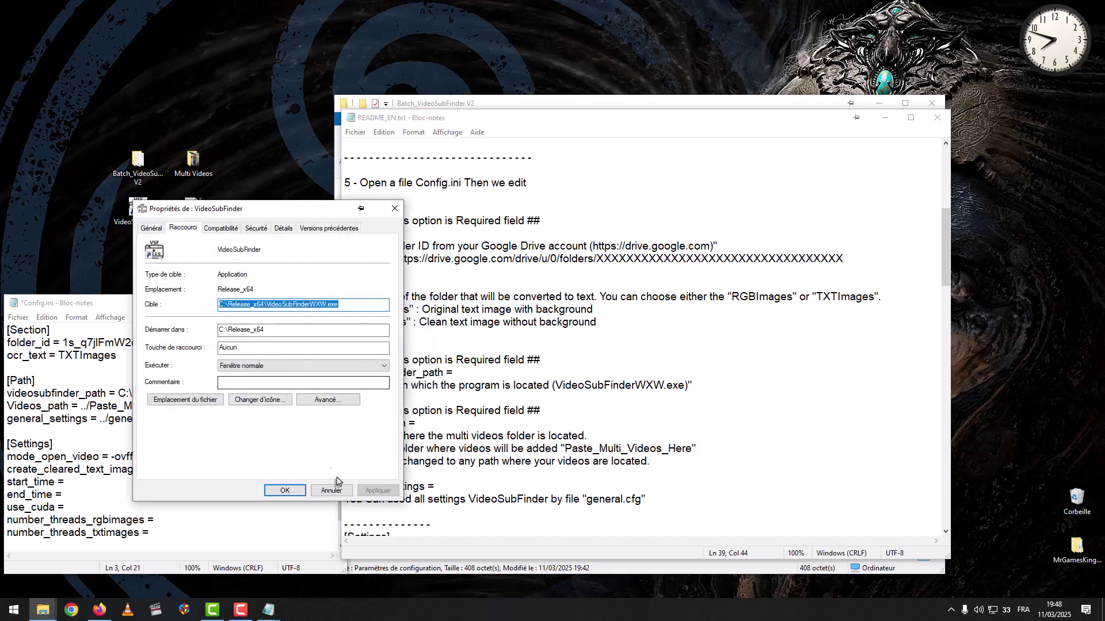
{"action": "left_click", "coordinate": [331, 490]}
{"action": "left_click_drag", "start_coordinate": [328, 393], "coordinate": [123, 394]}
{"action": "right_click", "coordinate": [126, 393]}
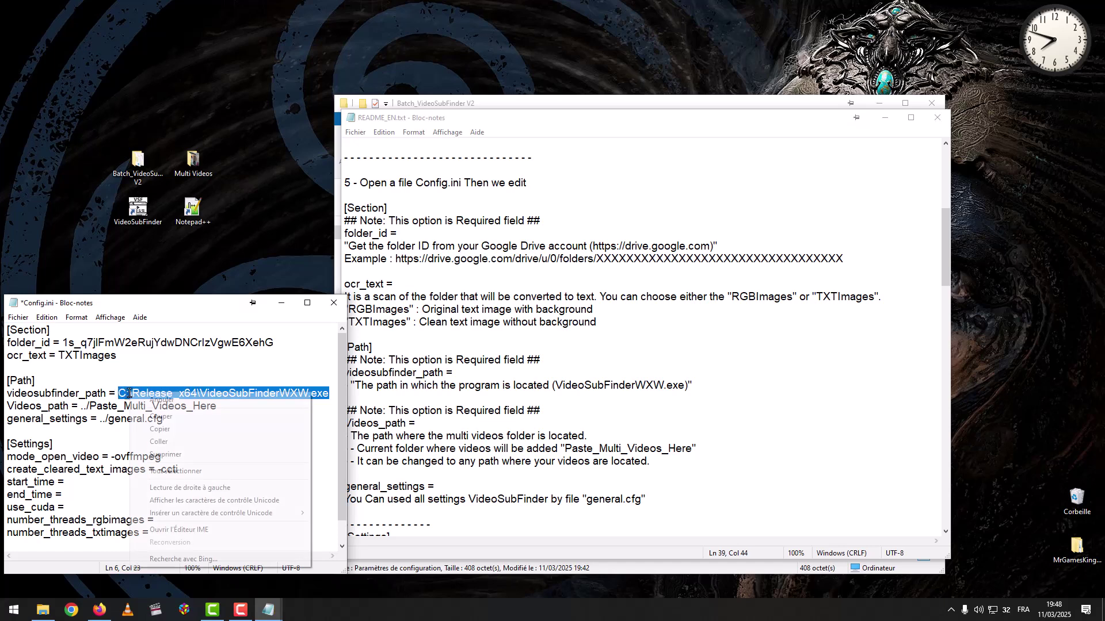
{"action": "left_click", "coordinate": [163, 447]}
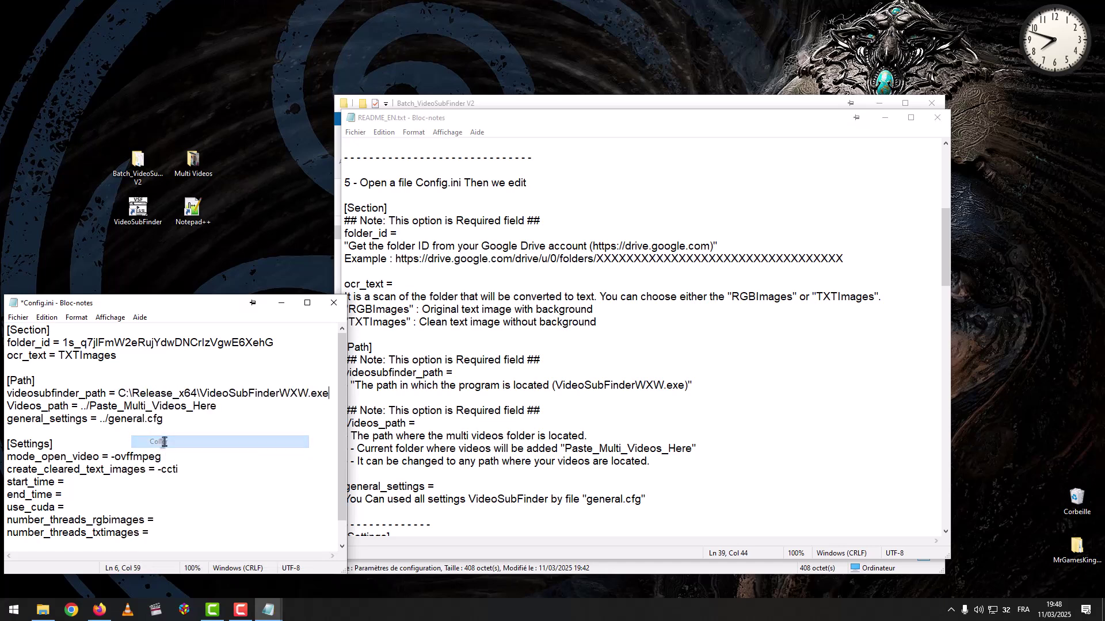
- Read the README's Videos_path notes, open the Multi Videos folder on the desktop, and copy its full path
{"action": "left_click", "coordinate": [445, 358]}
{"action": "scroll", "coordinate": [445, 358], "scroll_direction": "down", "scroll_amount": 2}
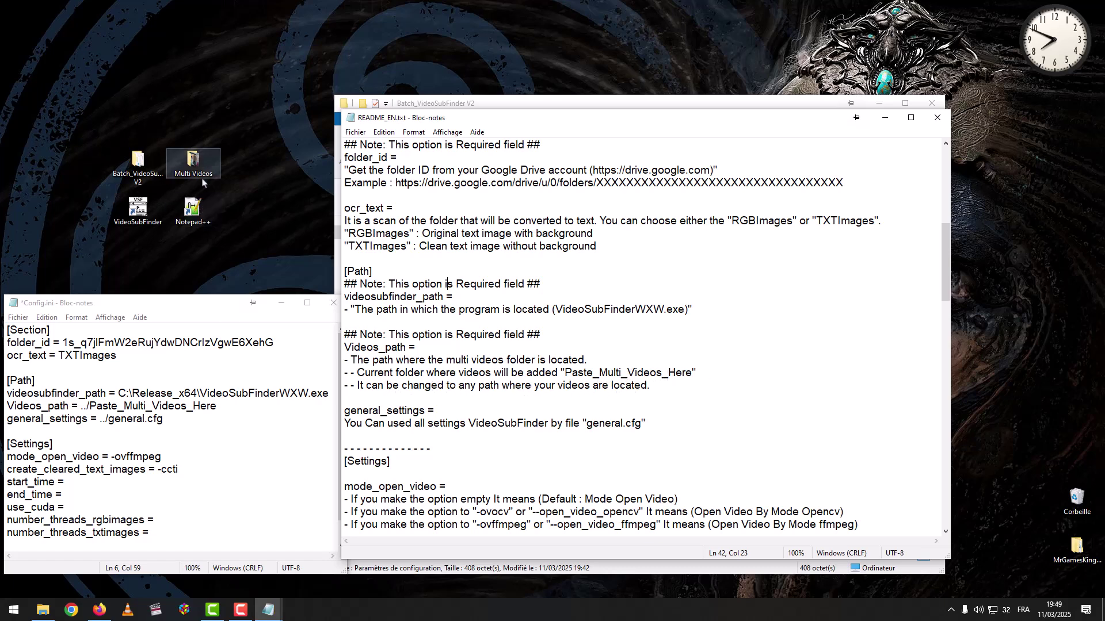
{"action": "double_click", "coordinate": [194, 162]}
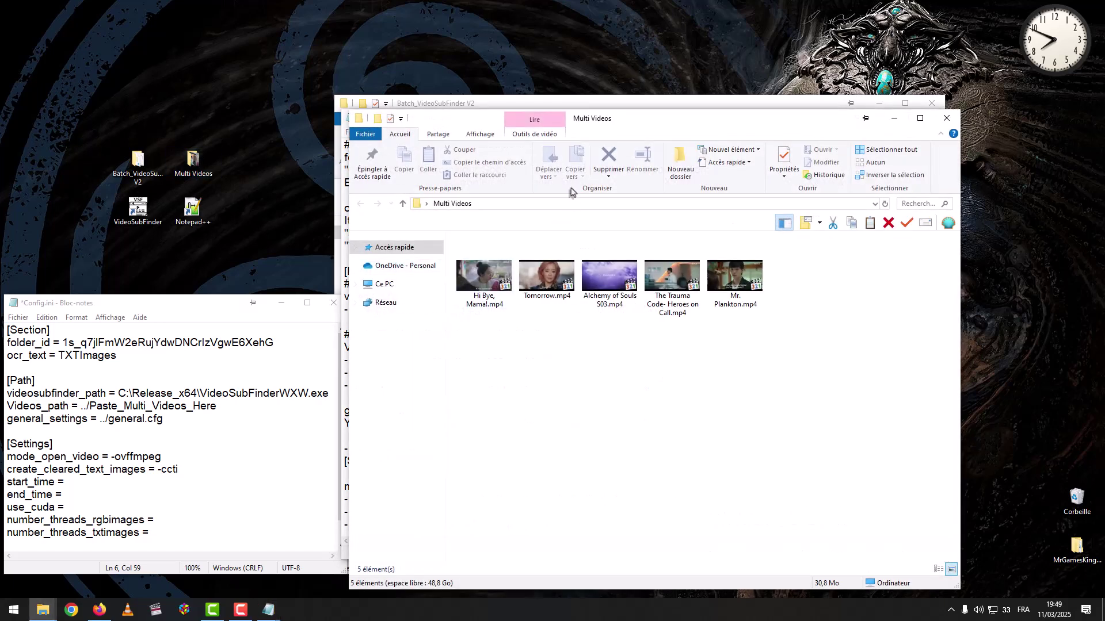
{"action": "left_click", "coordinate": [570, 205]}
{"action": "key", "text": "ctrl+c"}
{"action": "right_click", "coordinate": [570, 205]}
{"action": "left_click", "coordinate": [593, 241]}
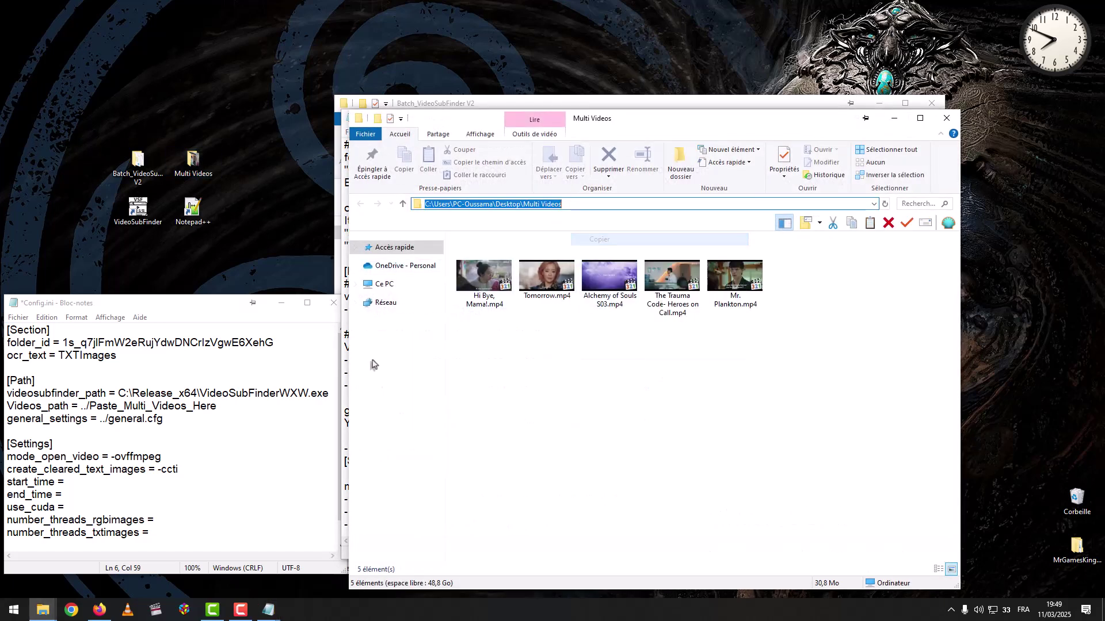
- Try the copied Multi Videos folder path as Videos_path in Config.ini, and undo the replacement
{"action": "left_click", "coordinate": [192, 443]}
{"action": "left_click_drag", "start_coordinate": [230, 407], "coordinate": [83, 406]}
{"action": "right_click", "coordinate": [82, 406]}
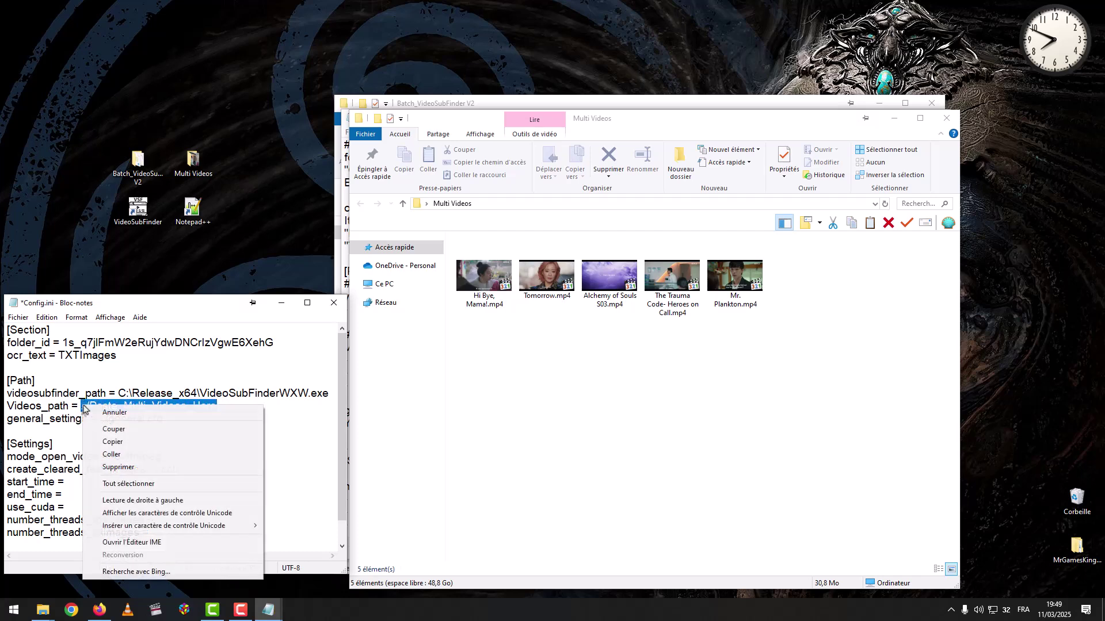
{"action": "left_click", "coordinate": [109, 455]}
{"action": "right_click", "coordinate": [214, 399]}
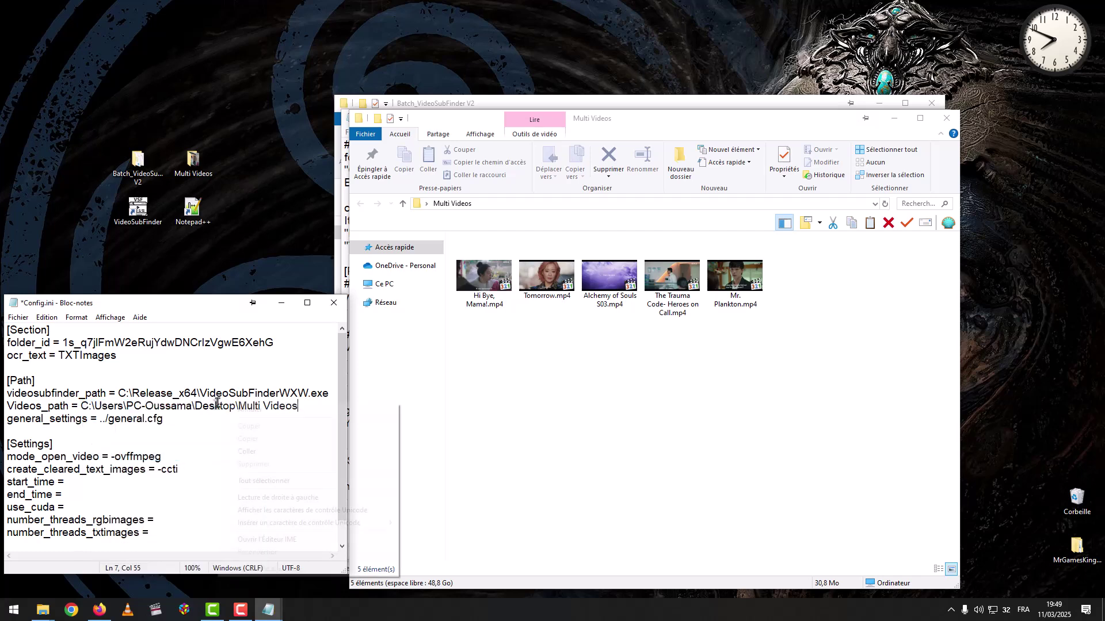
{"action": "left_click", "coordinate": [230, 410]}
- Copy all videos from Multi Videos into Paste_Multi_Videos_Here inside Batch_VideoSubFinder V2, and go back to the parent folder
{"action": "left_click", "coordinate": [561, 406]}
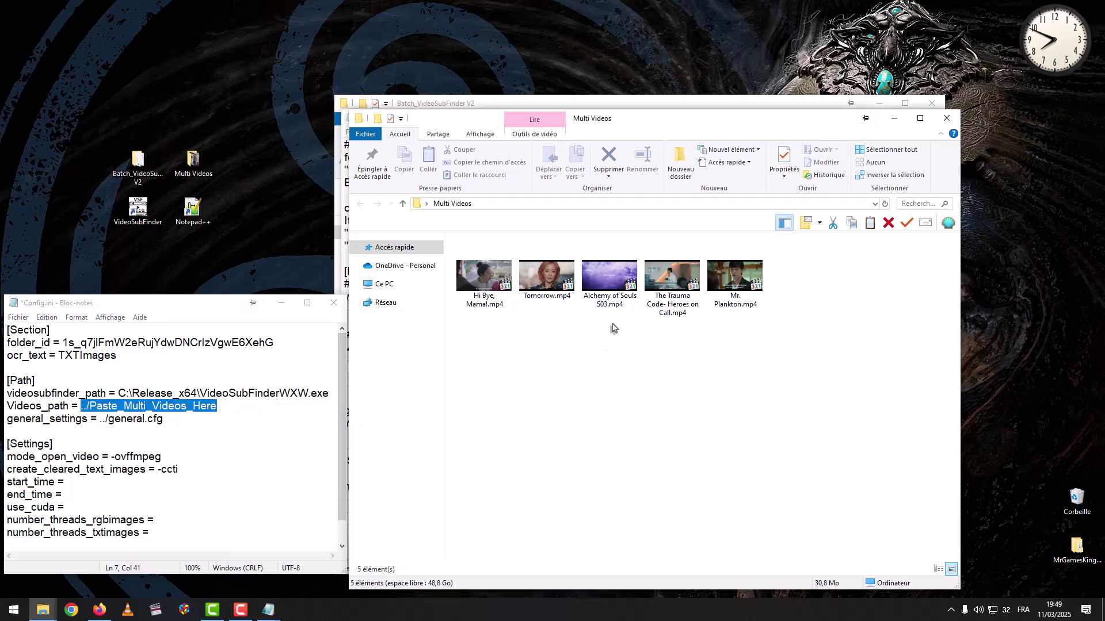
{"action": "left_click_drag", "start_coordinate": [772, 338], "coordinate": [483, 247]}
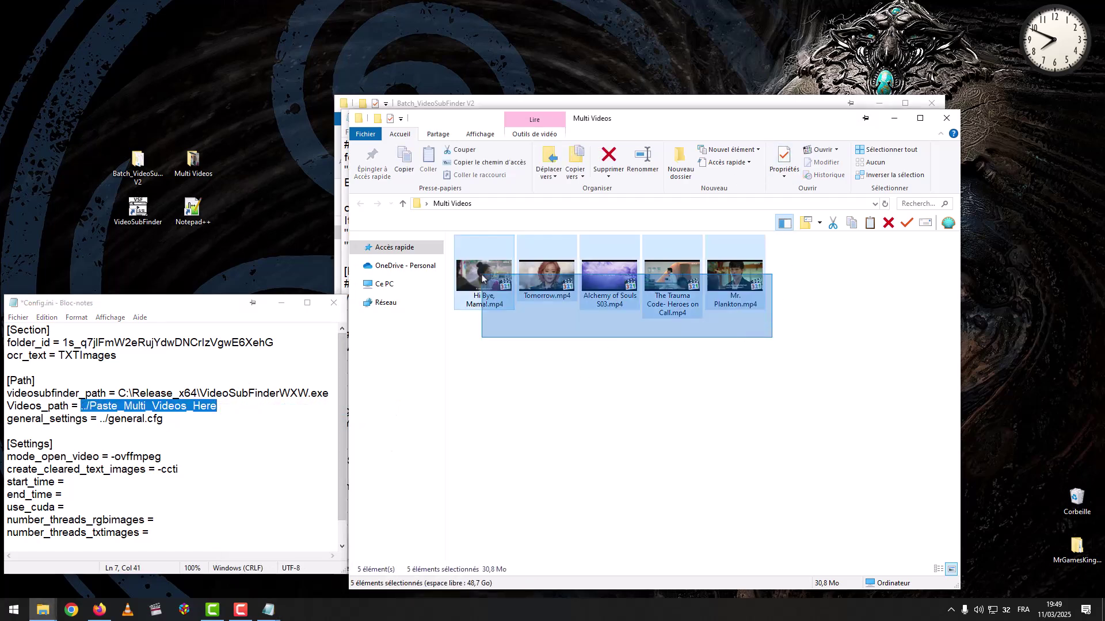
{"action": "right_click", "coordinate": [482, 239]}
{"action": "left_click", "coordinate": [514, 518]}
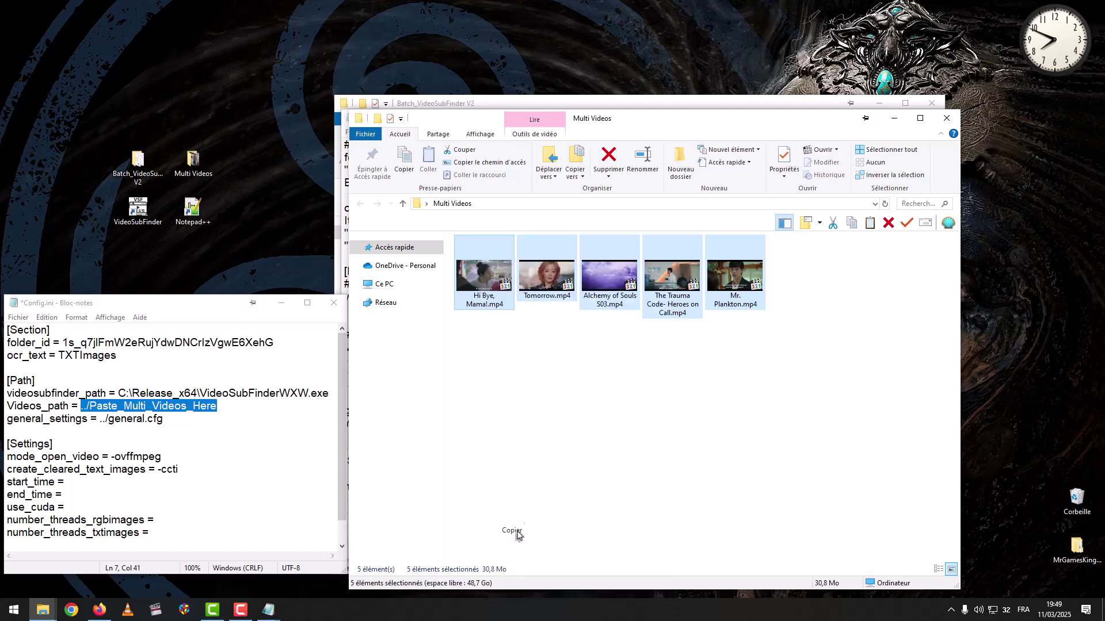
{"action": "left_click", "coordinate": [894, 119]}
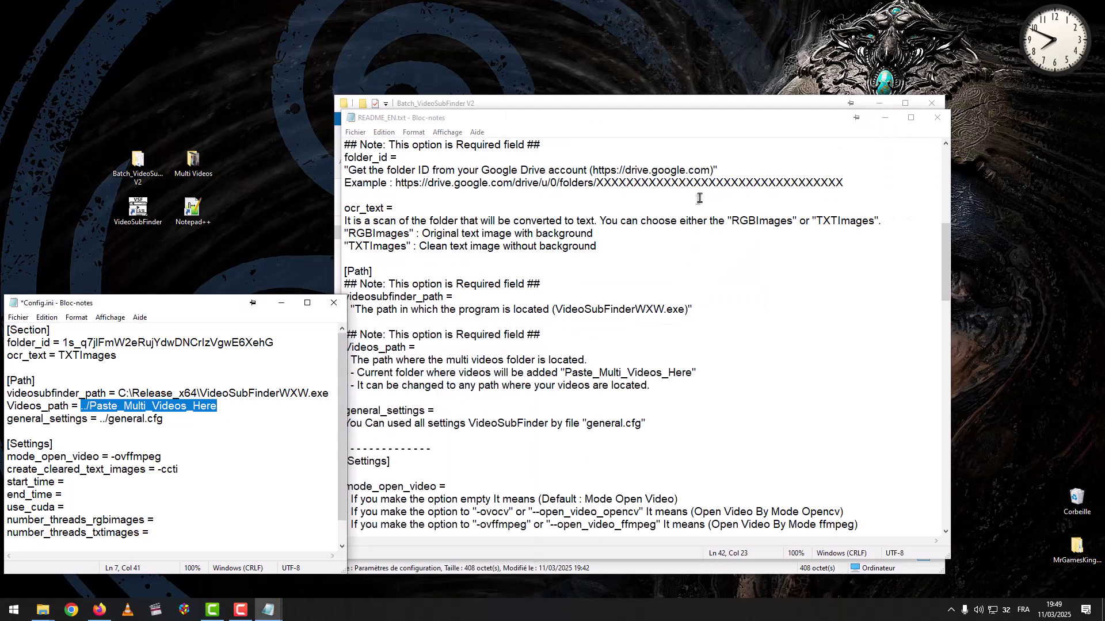
{"action": "left_click", "coordinate": [503, 102]}
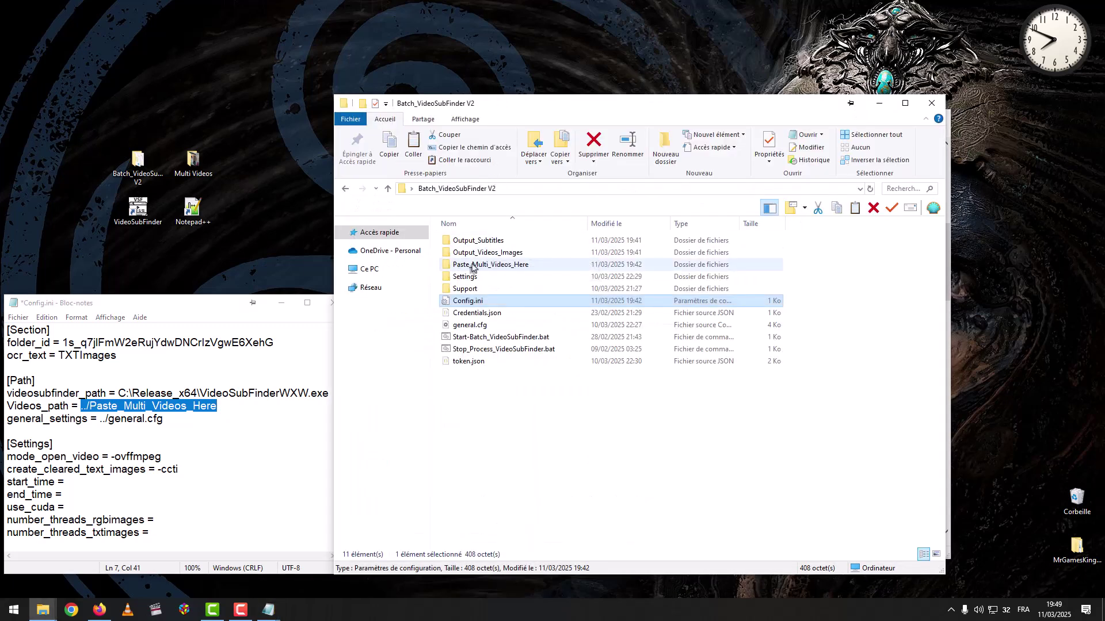
{"action": "double_click", "coordinate": [493, 265]}
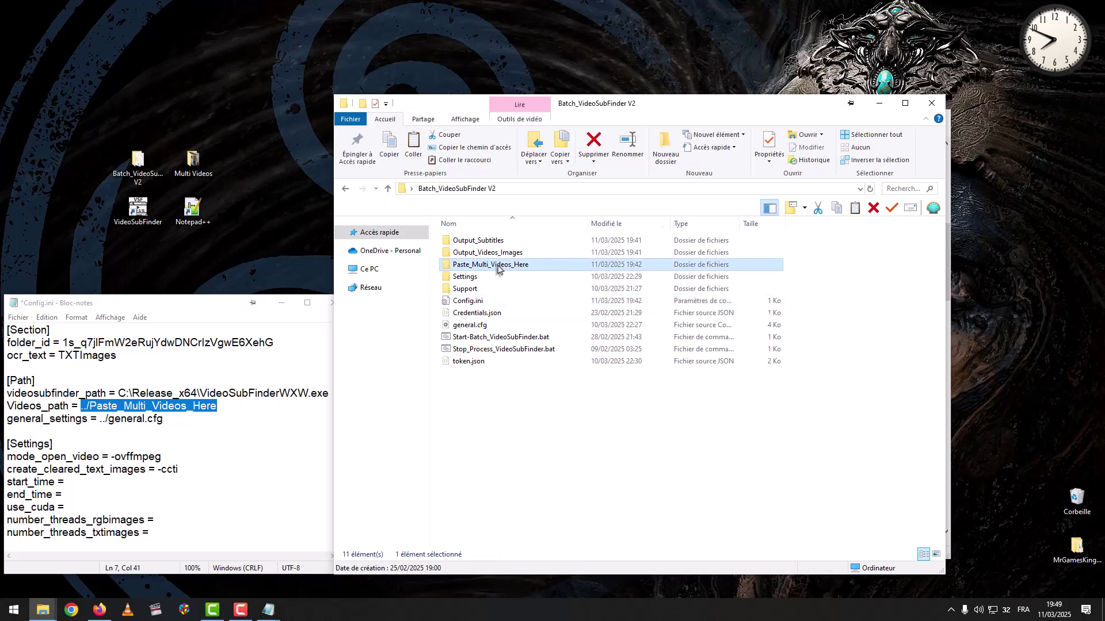
{"action": "right_click", "coordinate": [576, 297]}
{"action": "left_click", "coordinate": [603, 394]}
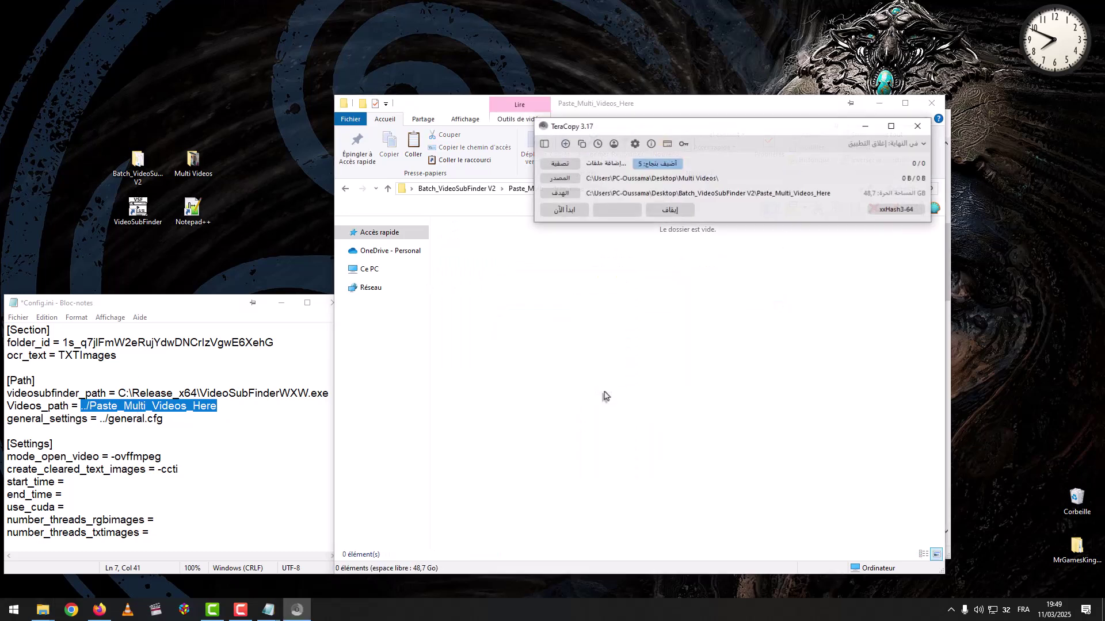
{"action": "left_click", "coordinate": [456, 189]}
- Return to README_EN.txt, read the general_settings instructions, and highlight the file name general.cfg
{"action": "mouse_move", "coordinate": [268, 609]}
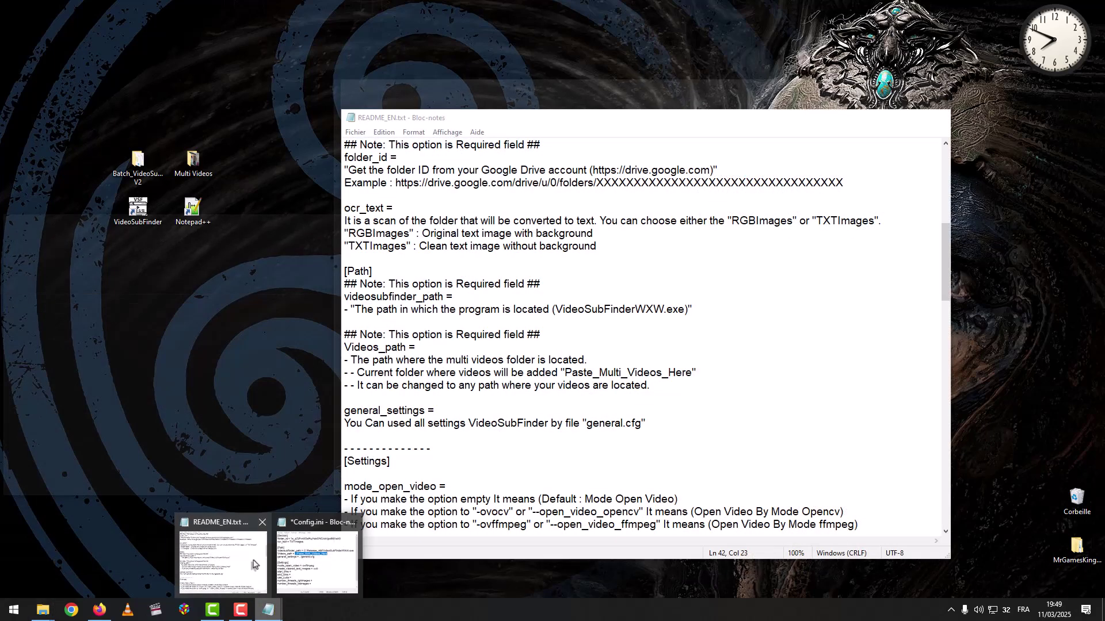
{"action": "left_click", "coordinate": [256, 566]}
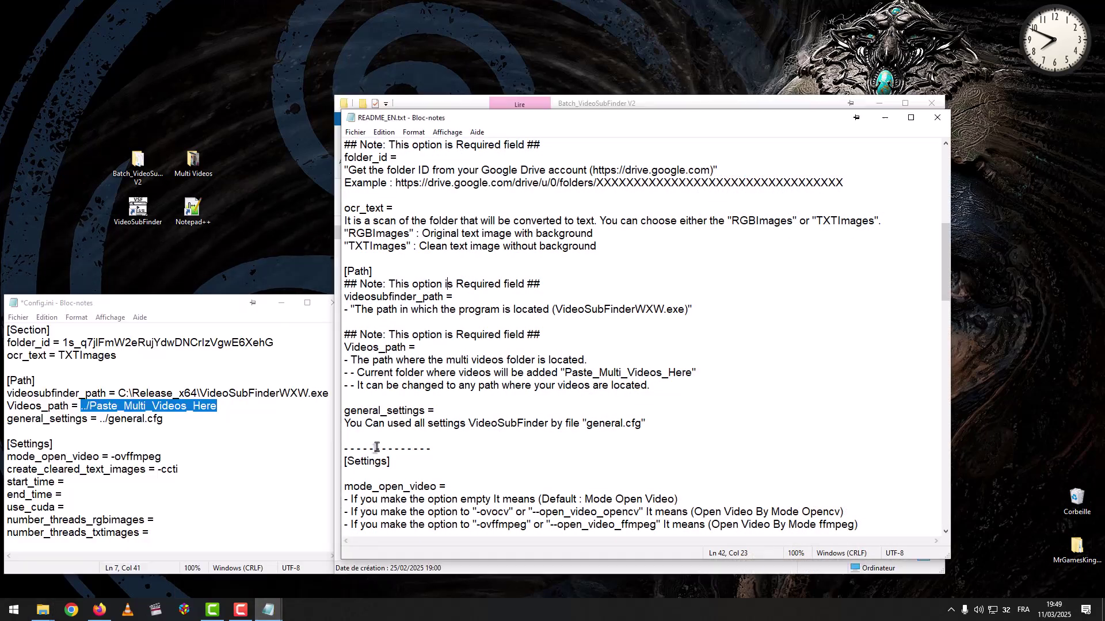
{"action": "scroll", "coordinate": [460, 339], "scroll_direction": "down", "scroll_amount": 3}
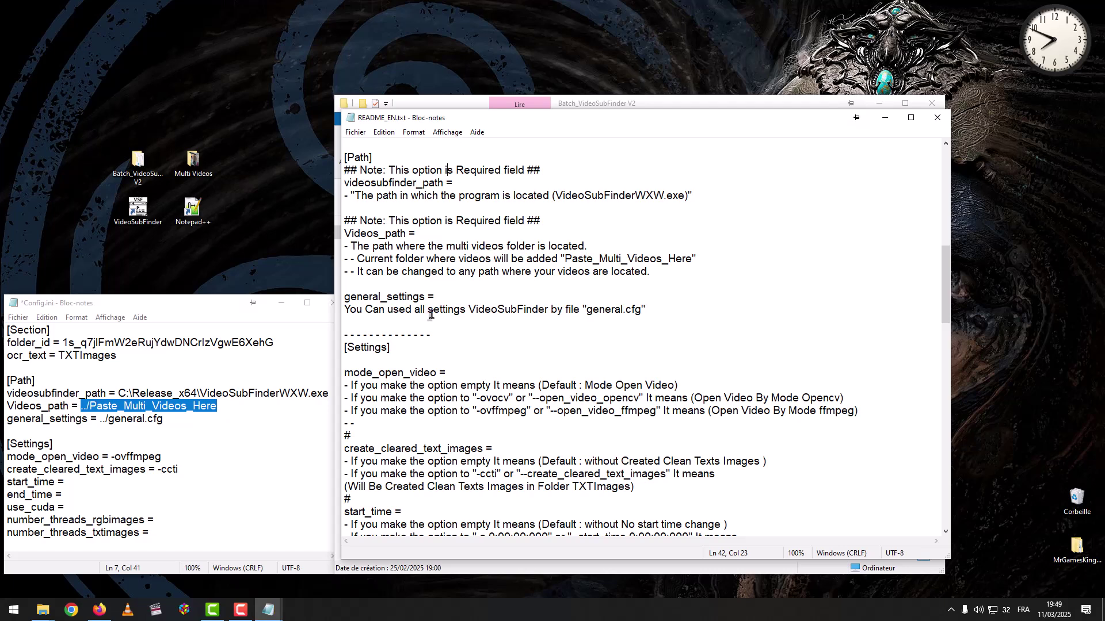
{"action": "left_click_drag", "start_coordinate": [585, 310], "coordinate": [636, 307]}
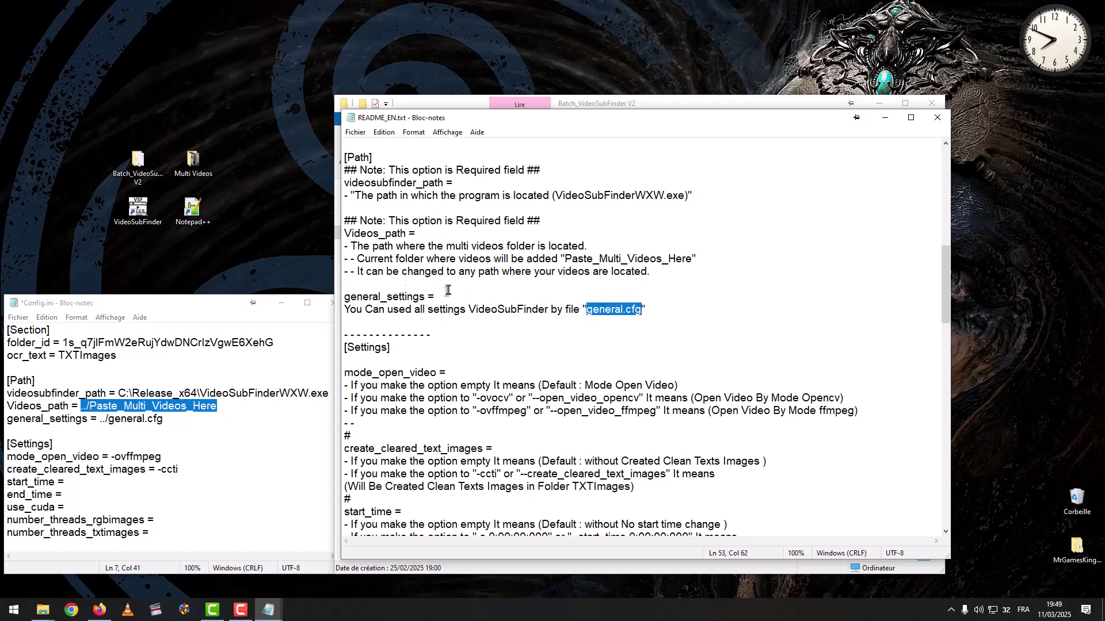
- Open the file location of the desktop VideoSubFinder shortcut, enter its settings folder, and copy general.cfg
{"action": "right_click", "coordinate": [132, 201]}
{"action": "left_click", "coordinate": [194, 224]}
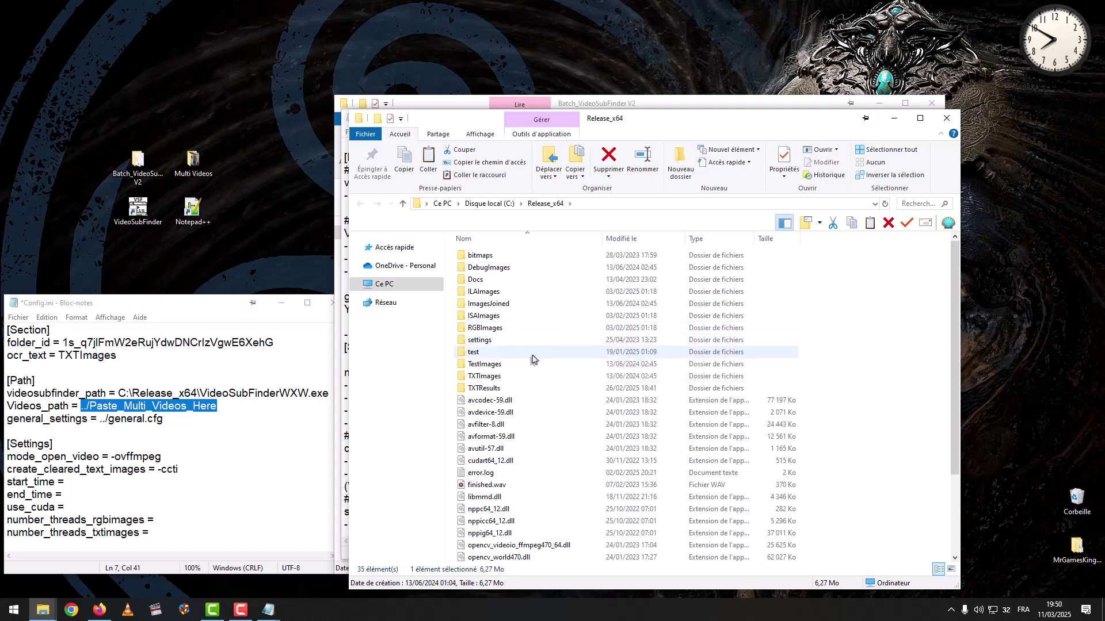
{"action": "double_click", "coordinate": [477, 343]}
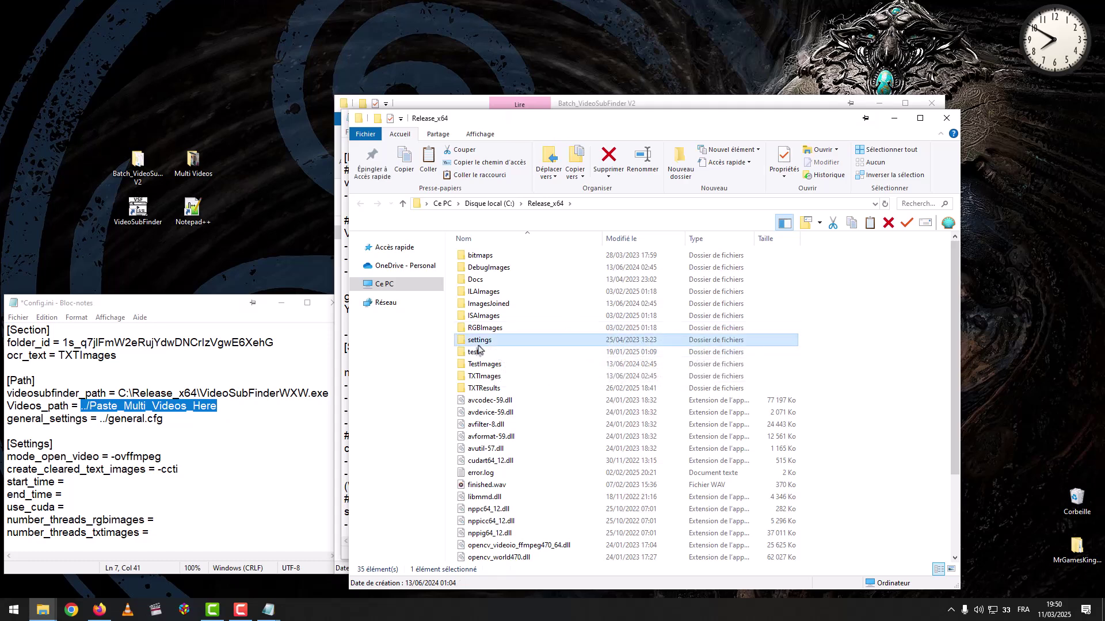
{"action": "right_click", "coordinate": [465, 295]}
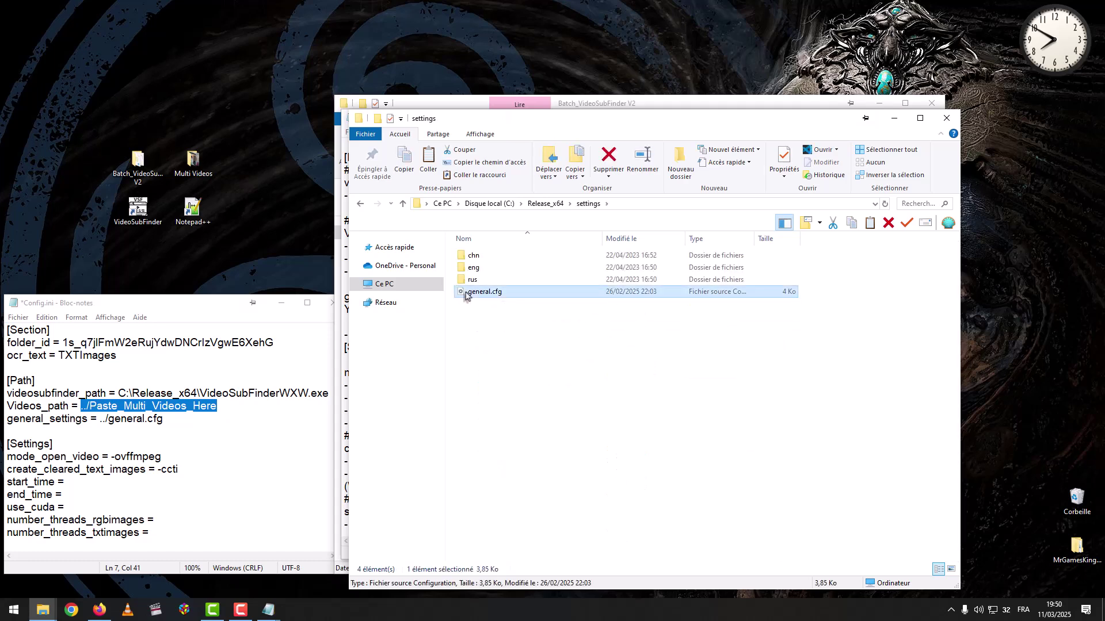
{"action": "left_click", "coordinate": [494, 530]}
- Minimize the settings folder and paste general.cfg into Batch_VideoSubFinder V2, overwriting the existing file
{"action": "left_click", "coordinate": [893, 118]}
{"action": "left_click", "coordinate": [616, 104]}
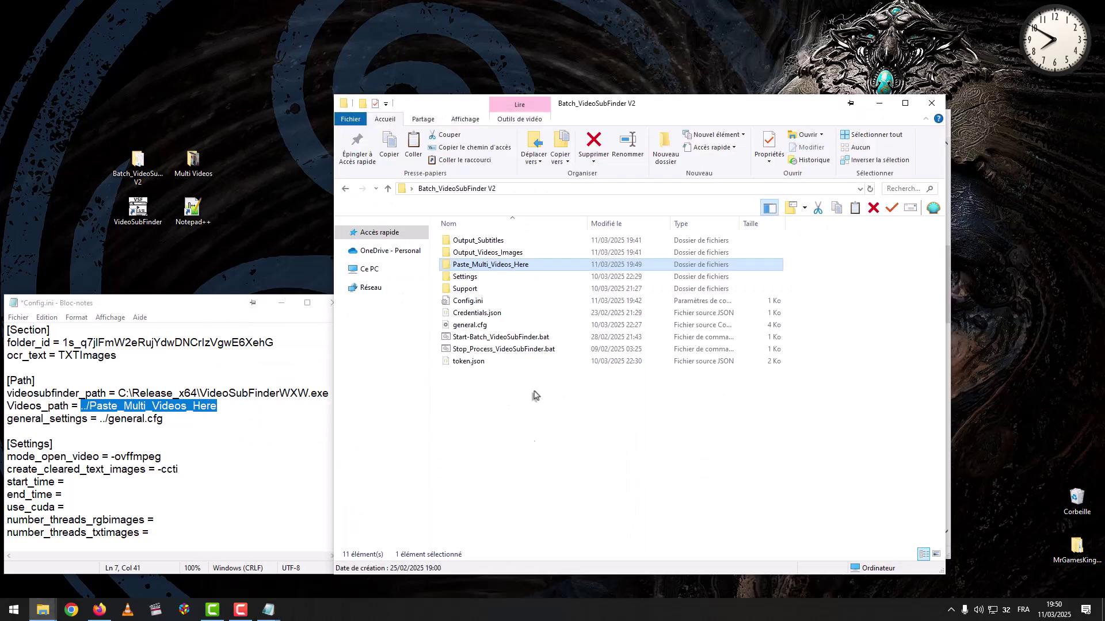
{"action": "right_click", "coordinate": [528, 440]}
{"action": "left_click", "coordinate": [574, 357]}
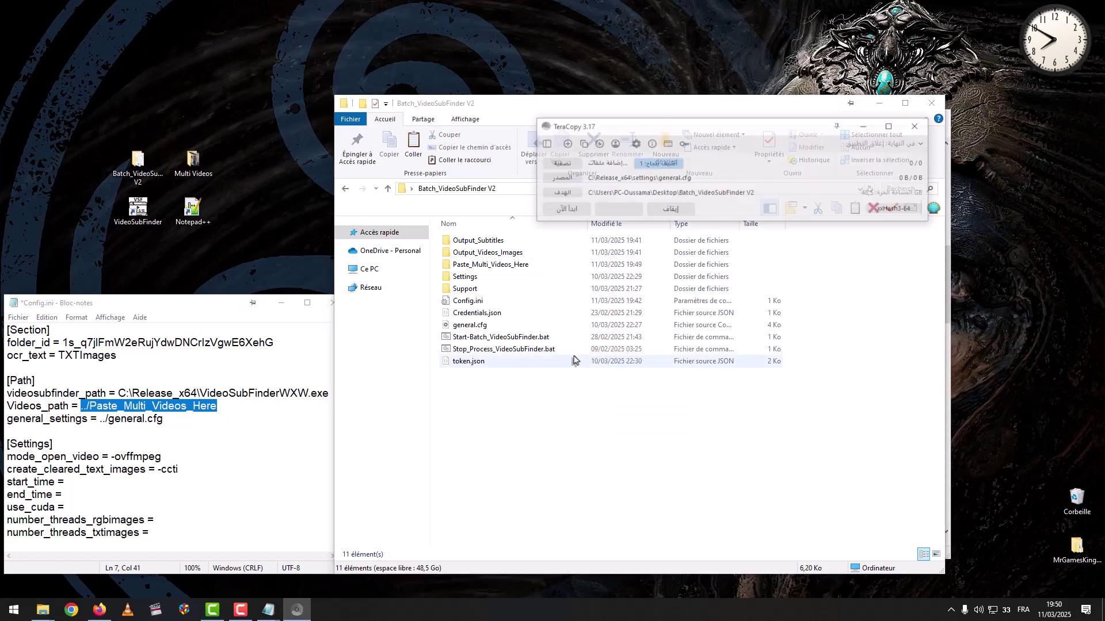
{"action": "left_click", "coordinate": [550, 269]}
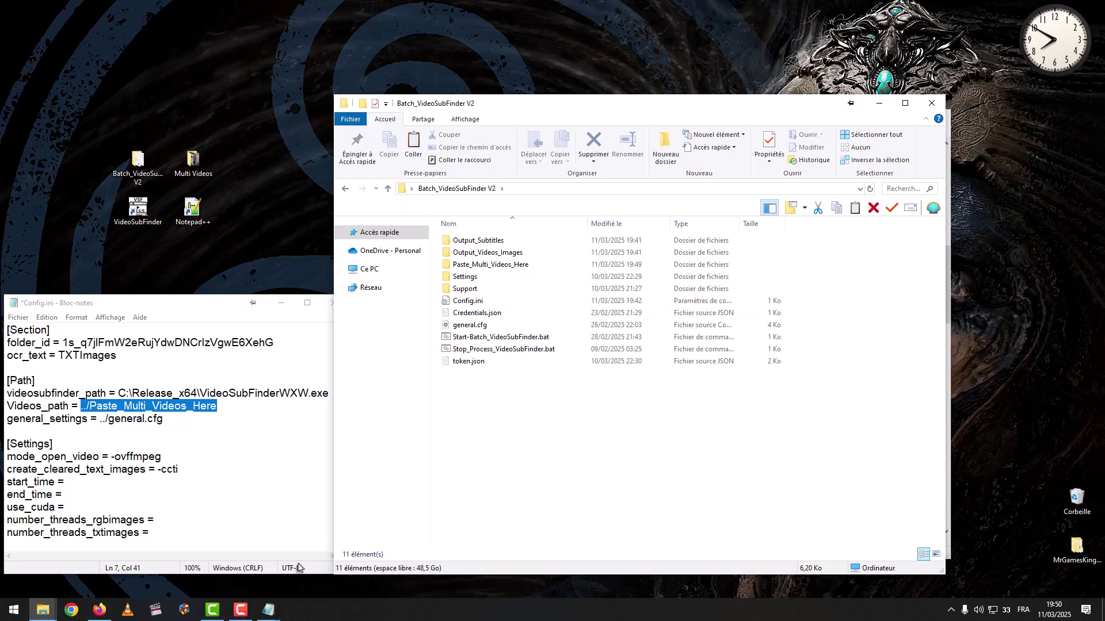
- Bring README_EN.txt back to its mode_open_video notes and clear the mode_open_video value in Config.ini
{"action": "mouse_move", "coordinate": [272, 608]}
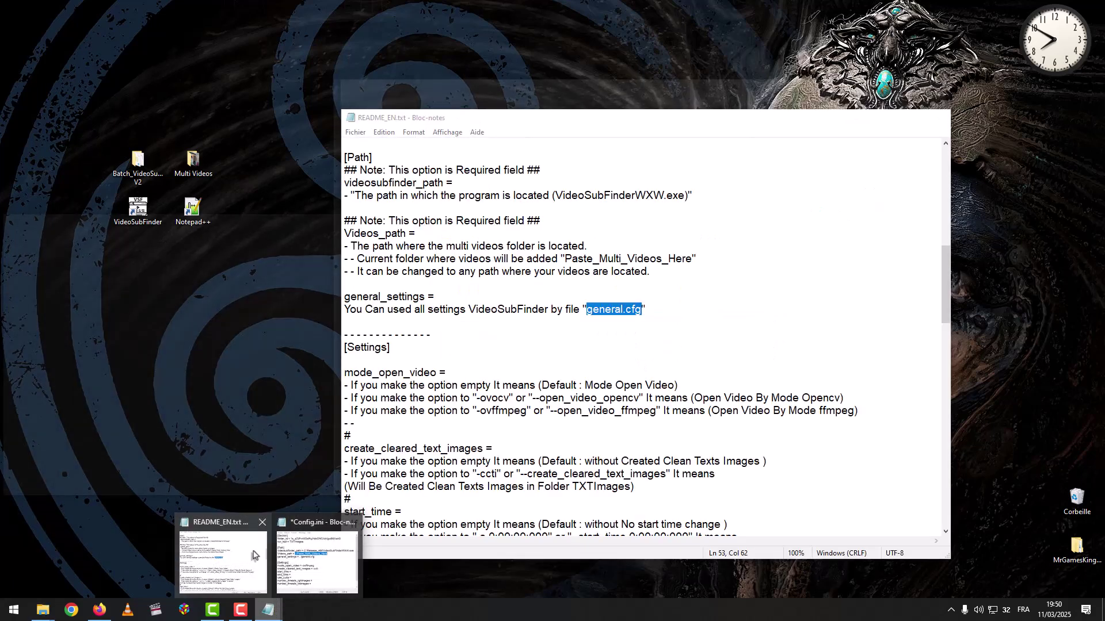
{"action": "left_click", "coordinate": [222, 555]}
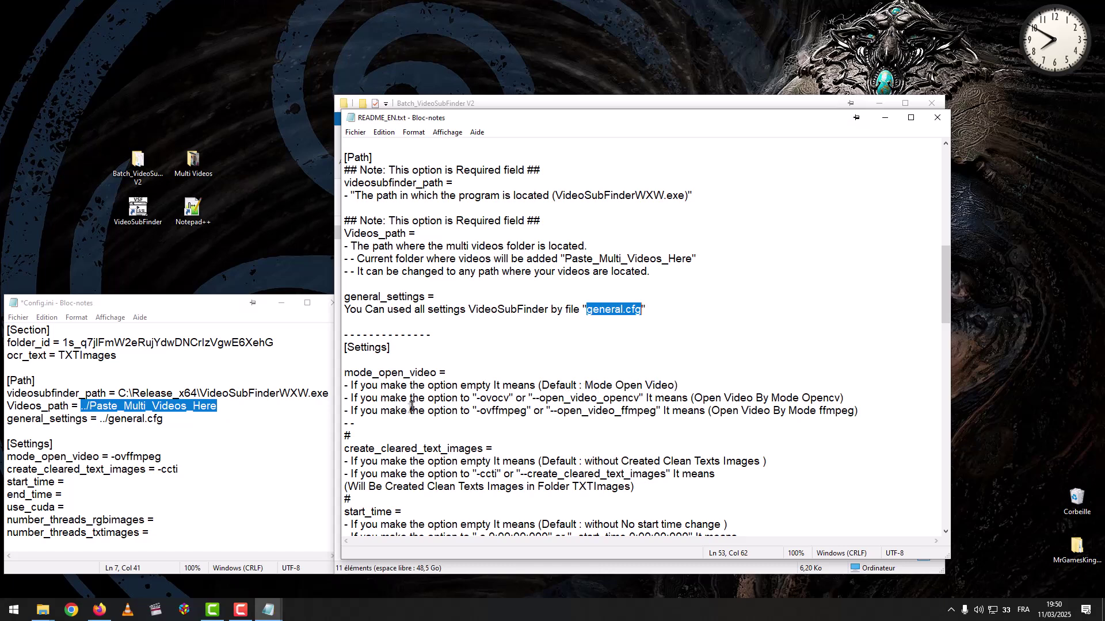
{"action": "left_click", "coordinate": [168, 416]}
{"action": "scroll", "coordinate": [168, 414], "scroll_direction": "down", "scroll_amount": 1}
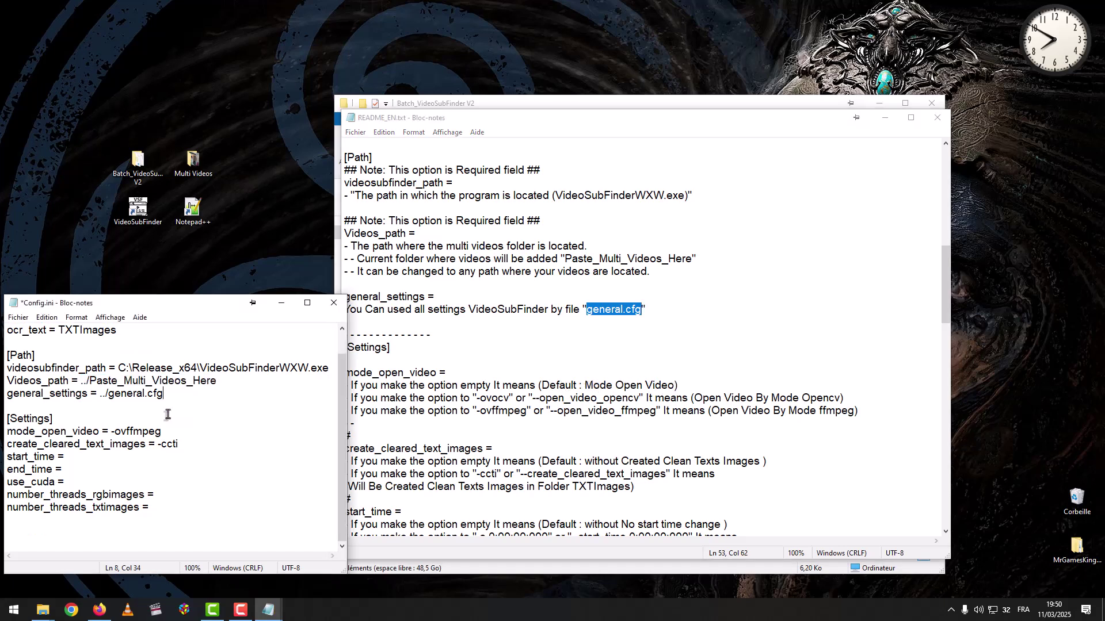
{"action": "left_click_drag", "start_coordinate": [167, 428], "coordinate": [113, 435]}
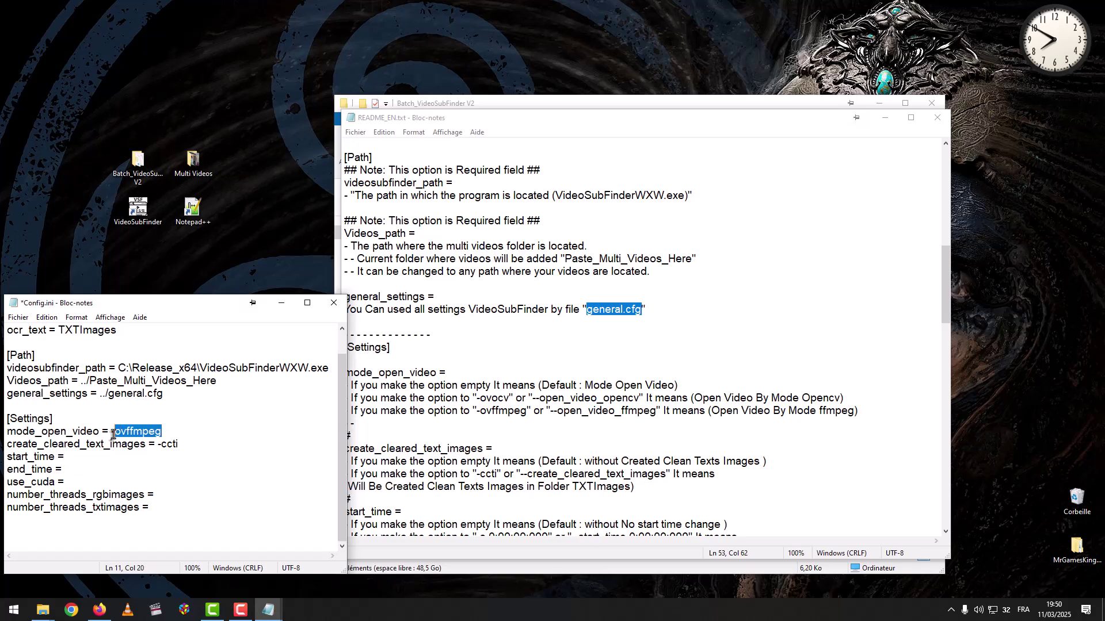
{"action": "key", "text": "Delete"}
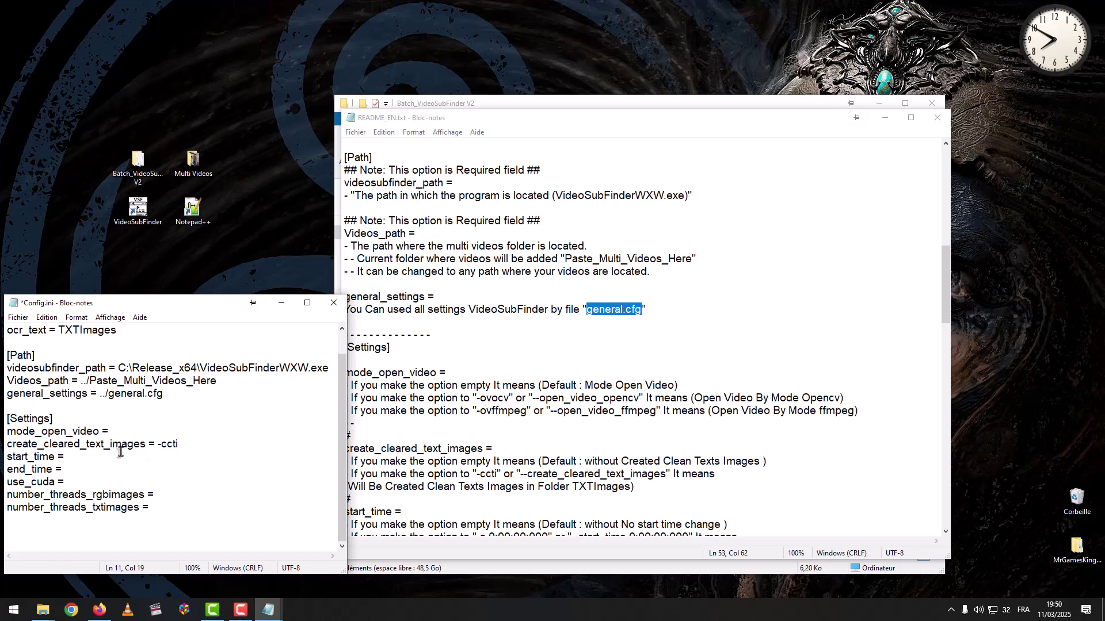
- Copy --open_video_opencv from the README and set it as the mode_open_video value in Config.ini
{"action": "left_click", "coordinate": [442, 397]}
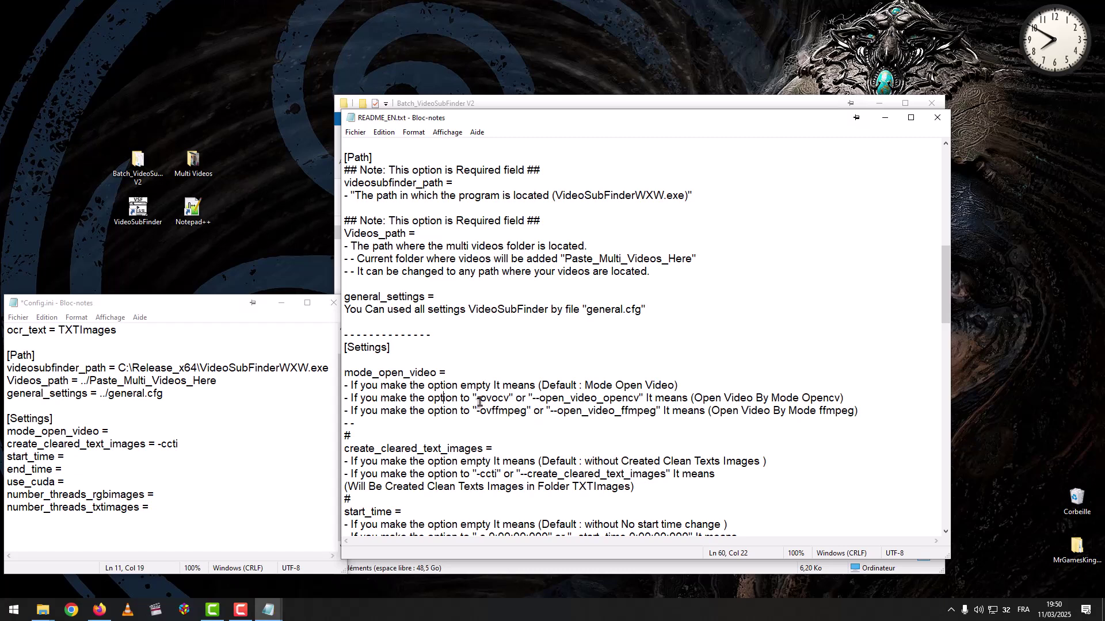
{"action": "left_click_drag", "start_coordinate": [639, 398], "coordinate": [540, 398]}
{"action": "key", "text": "ctrl+c"}
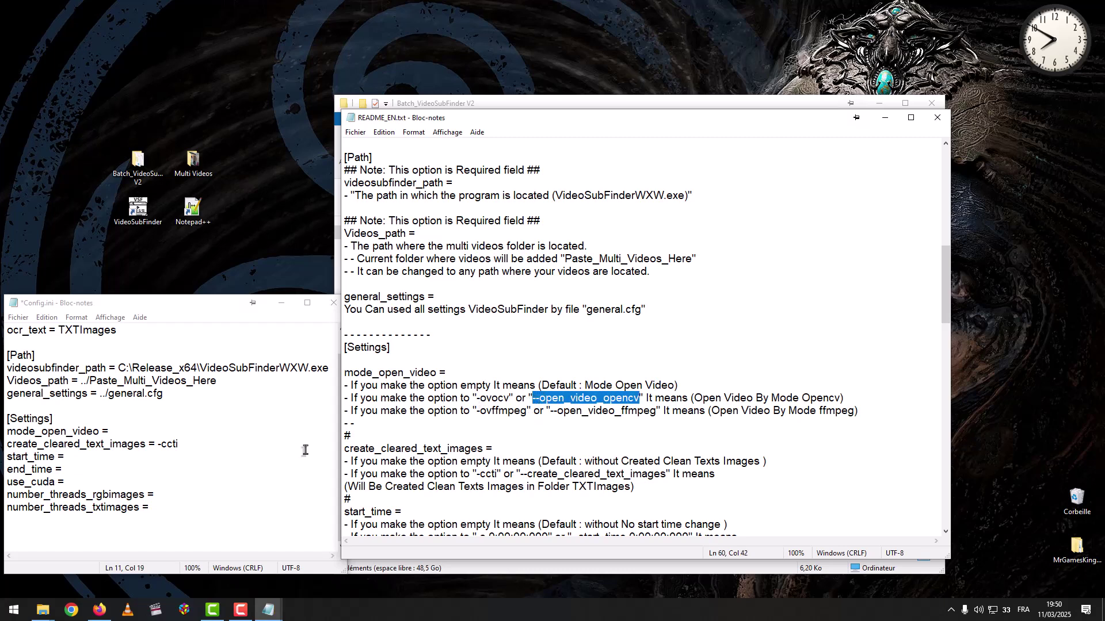
{"action": "left_click", "coordinate": [143, 436]}
{"action": "key", "text": "ctrl+v"}
- Replace the mode_open_video value in Config.ini with -ovffmpeg copied from the README
{"action": "left_click", "coordinate": [509, 427]}
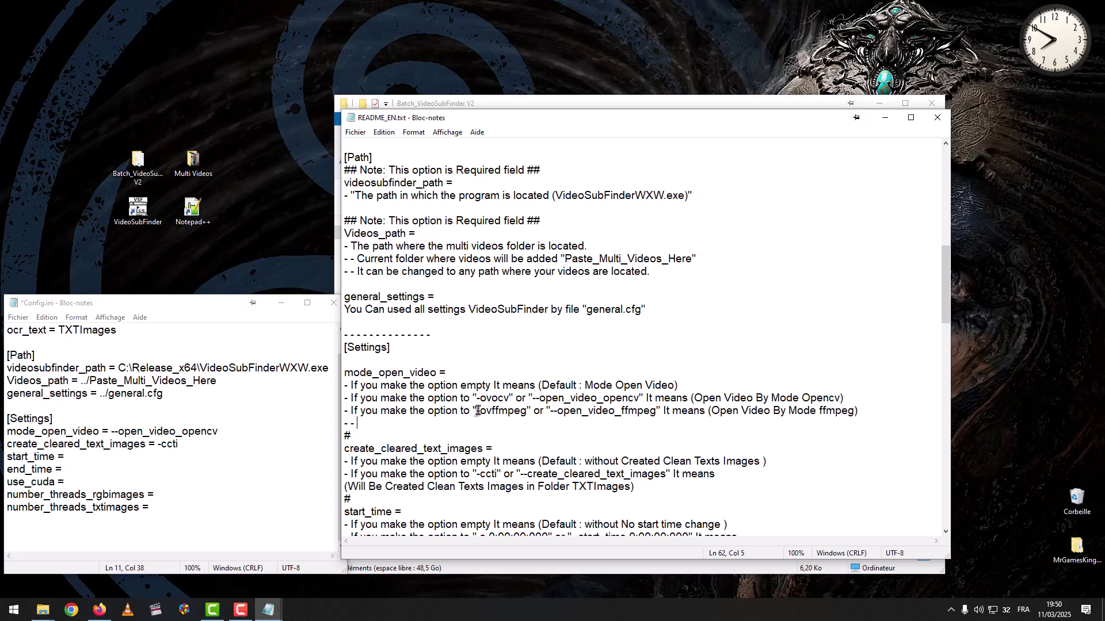
{"action": "left_click_drag", "start_coordinate": [476, 411], "coordinate": [527, 411]}
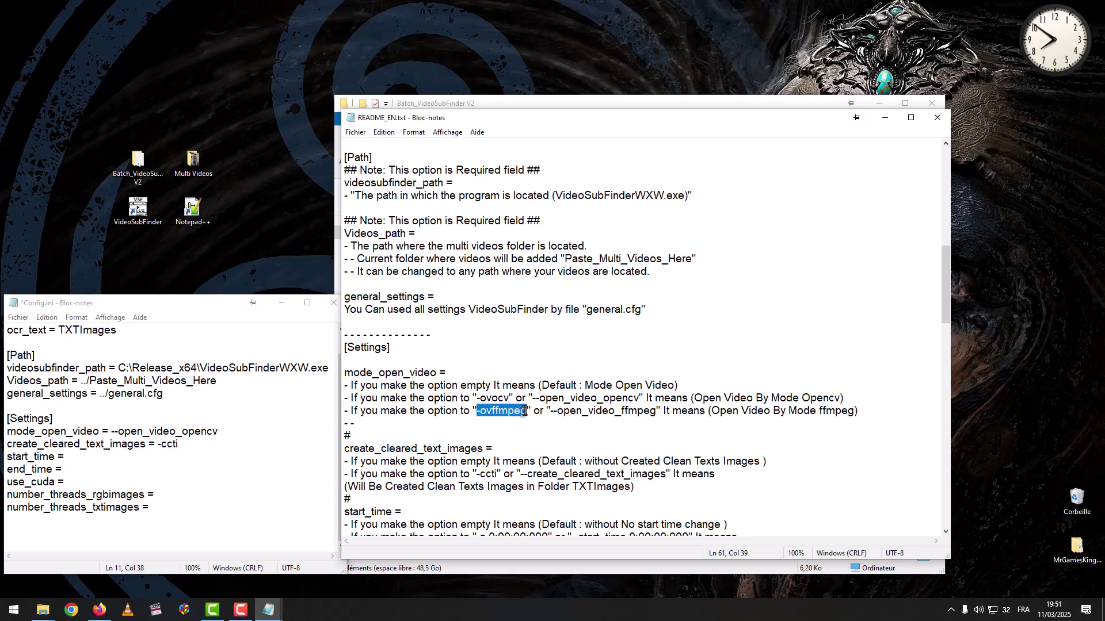
{"action": "left_click_drag", "start_coordinate": [217, 433], "coordinate": [109, 433]}
{"action": "key", "text": "ctrl+v"}
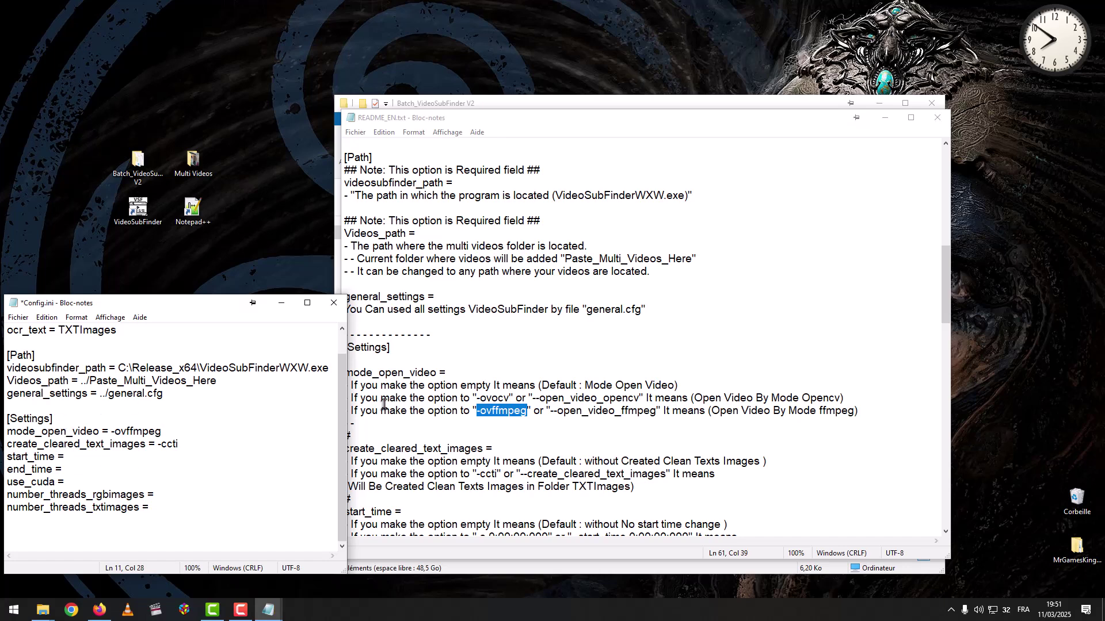
- Read the README's create_cleared_text_images notes, clear that option in Config.ini, and re-enter it as -ccti
{"action": "left_click", "coordinate": [562, 387]}
{"action": "scroll", "coordinate": [562, 387], "scroll_direction": "down", "scroll_amount": 3}
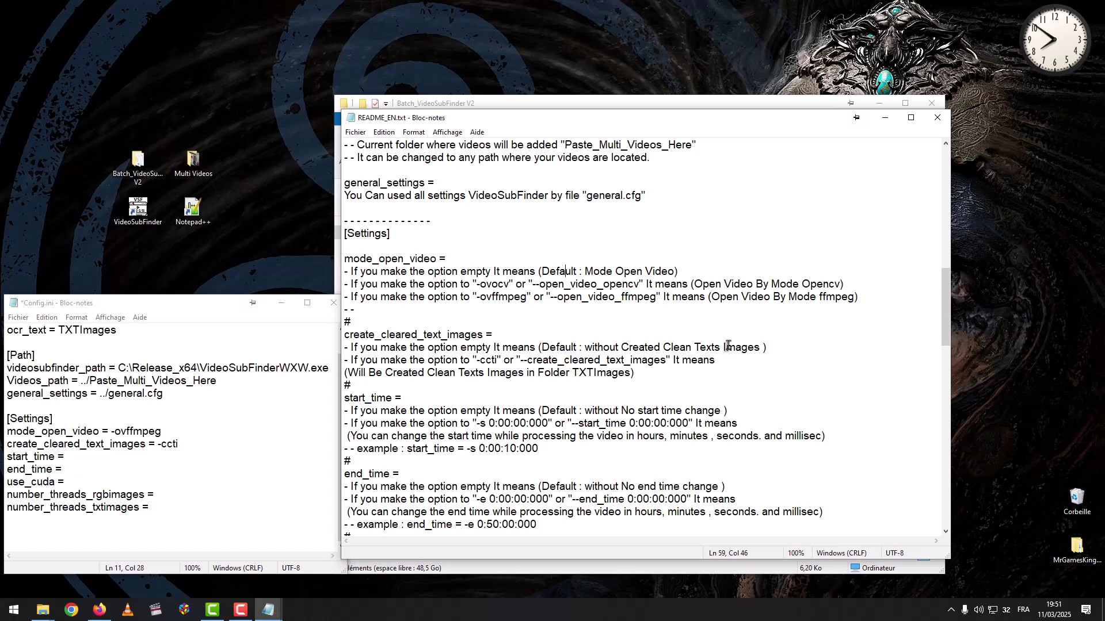
{"action": "left_click_drag", "start_coordinate": [187, 445], "coordinate": [157, 445]}
{"action": "key", "text": "BackSpace"}
{"action": "left_click", "coordinate": [358, 309]}
{"action": "left_click", "coordinate": [190, 444]}
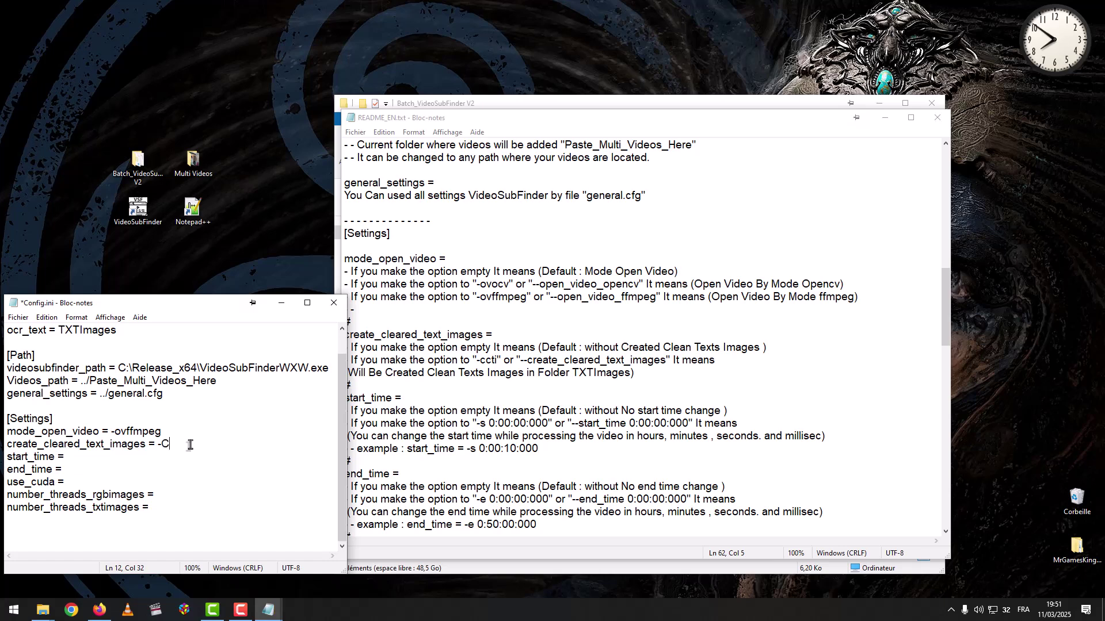
{"action": "type", "text": "-ccti"}
- Read the README's start_time notes and set start_time in Config.ini to the example value -s 0:00:10:000
{"action": "left_click", "coordinate": [484, 374]}
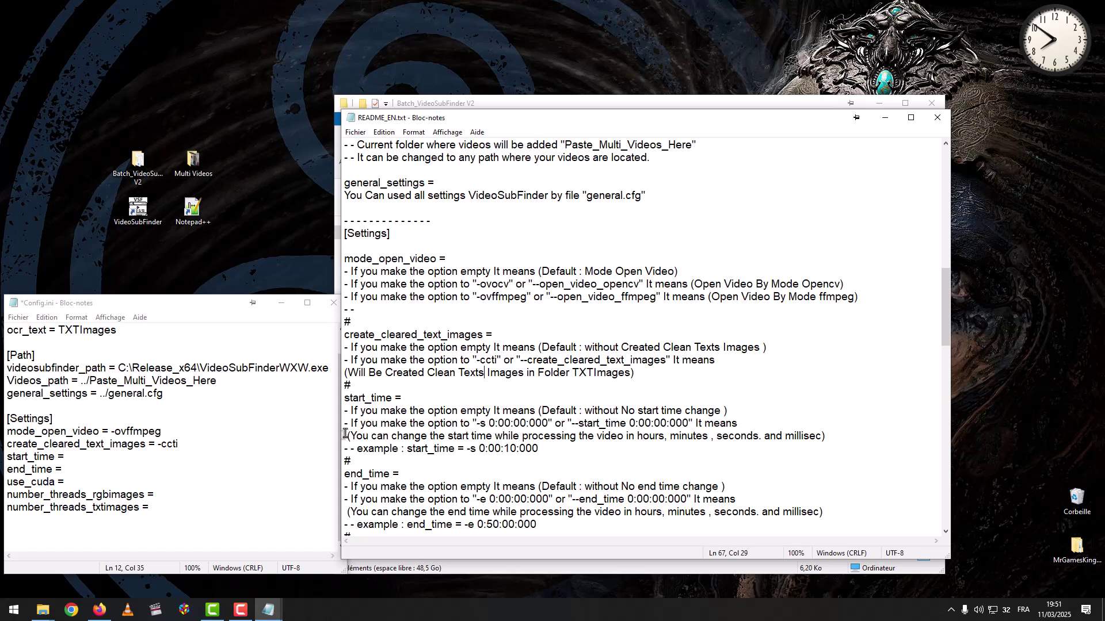
{"action": "left_click", "coordinate": [106, 453]}
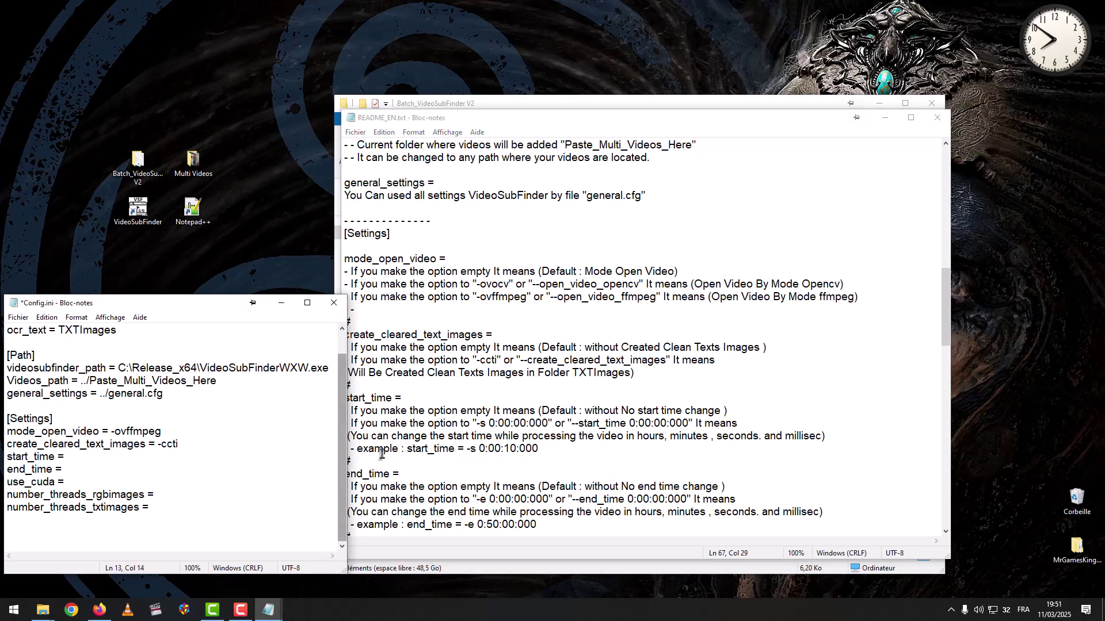
{"action": "left_click", "coordinate": [388, 432]}
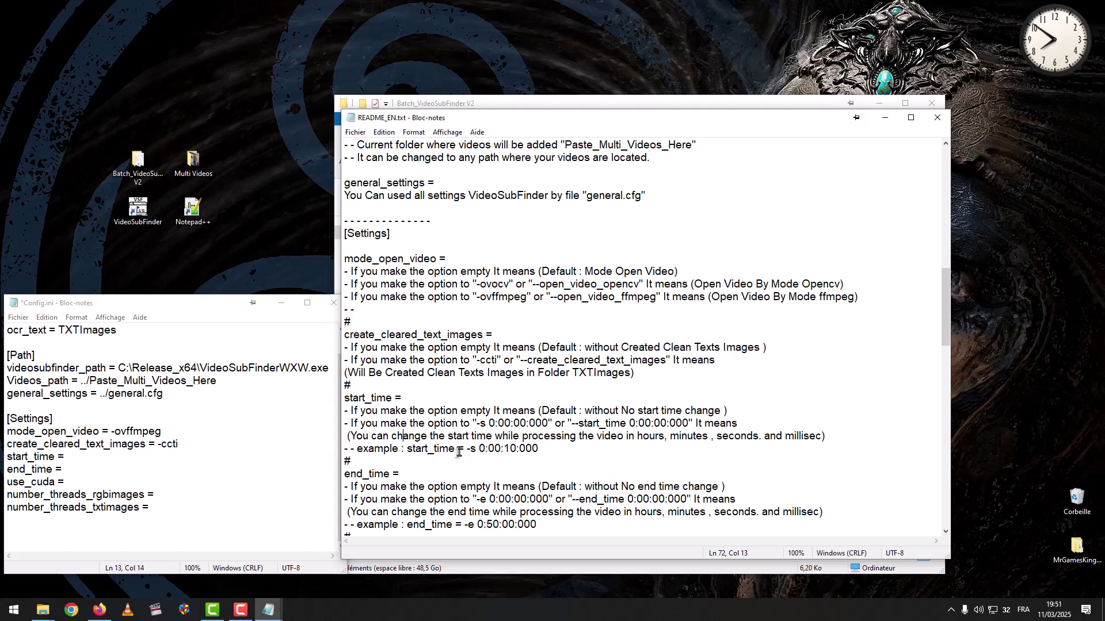
{"action": "left_click_drag", "start_coordinate": [540, 449], "coordinate": [472, 452]}
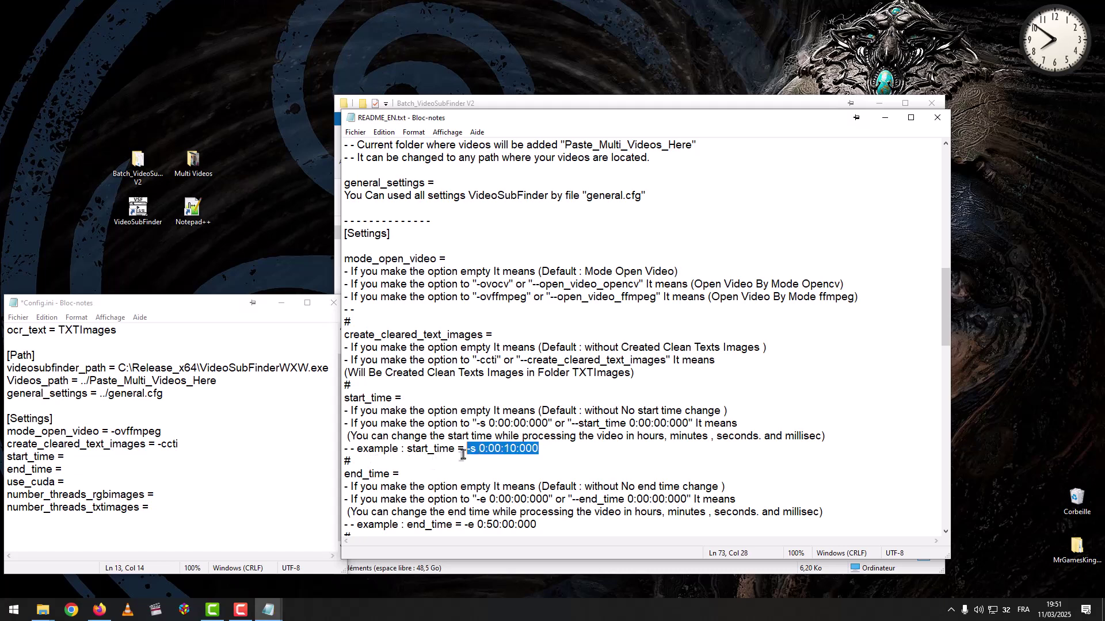
{"action": "left_click", "coordinate": [73, 456]}
{"action": "key", "text": "ctrl+v"}
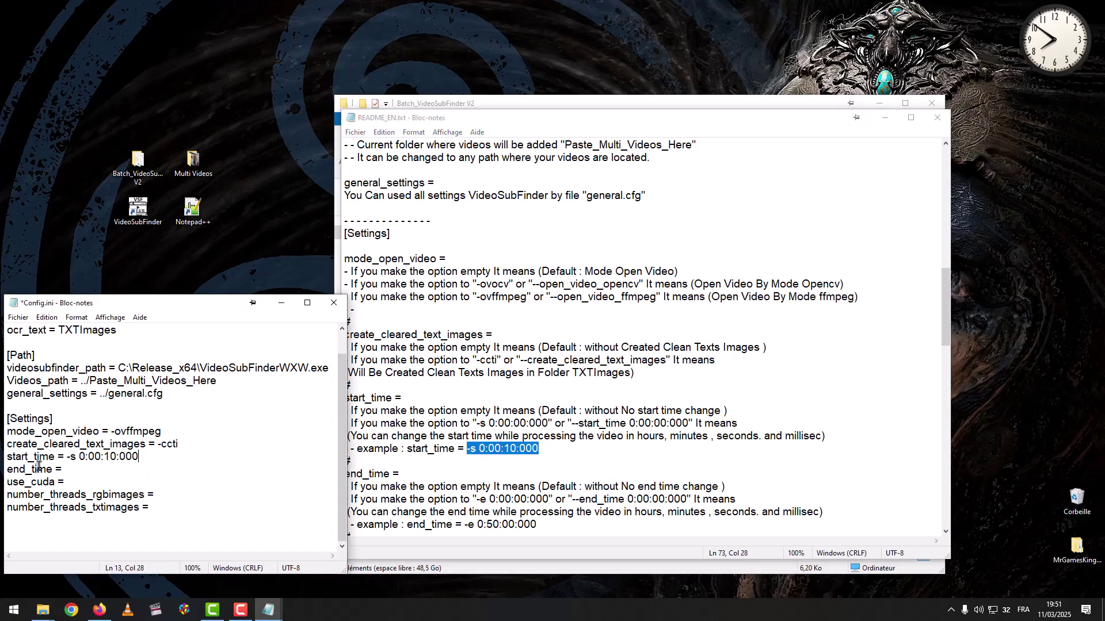
- Open Hi Bye, Mama!.mp4 from the Multi Videos folder, check the picture at about 10 seconds, and minimize the player
{"action": "mouse_move", "coordinate": [43, 609]}
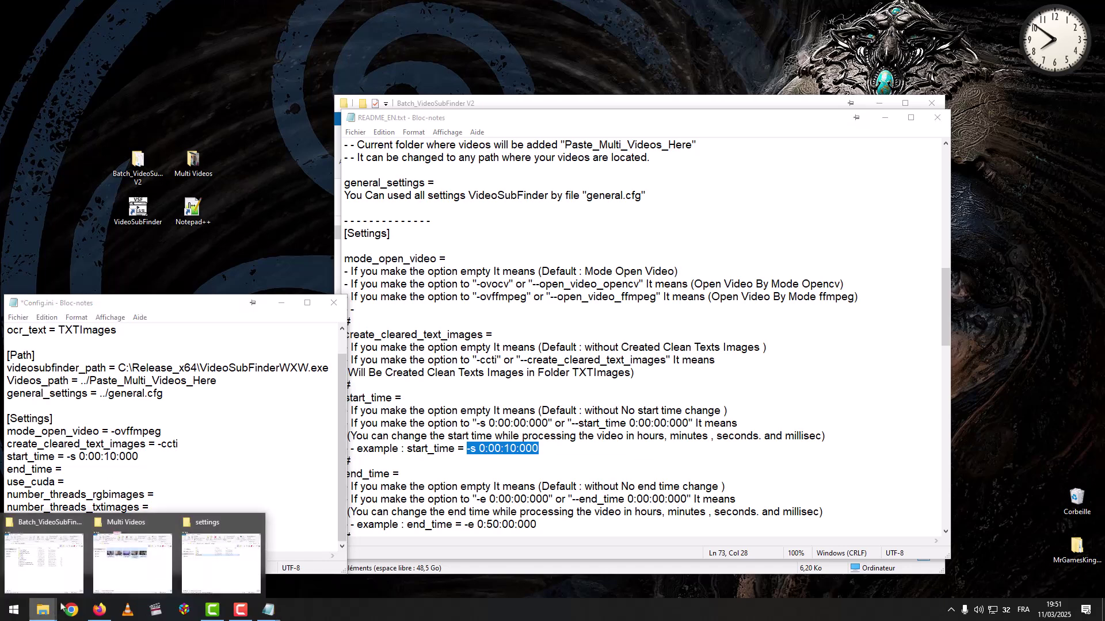
{"action": "left_click", "coordinate": [255, 523]}
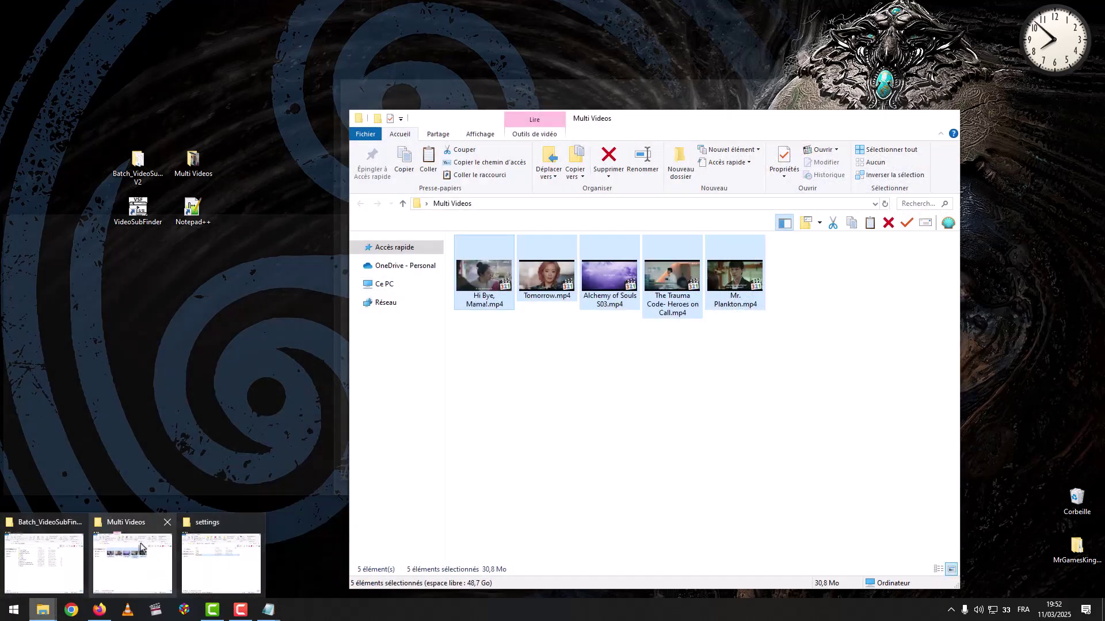
{"action": "left_click", "coordinate": [489, 277]}
{"action": "double_click", "coordinate": [490, 276]}
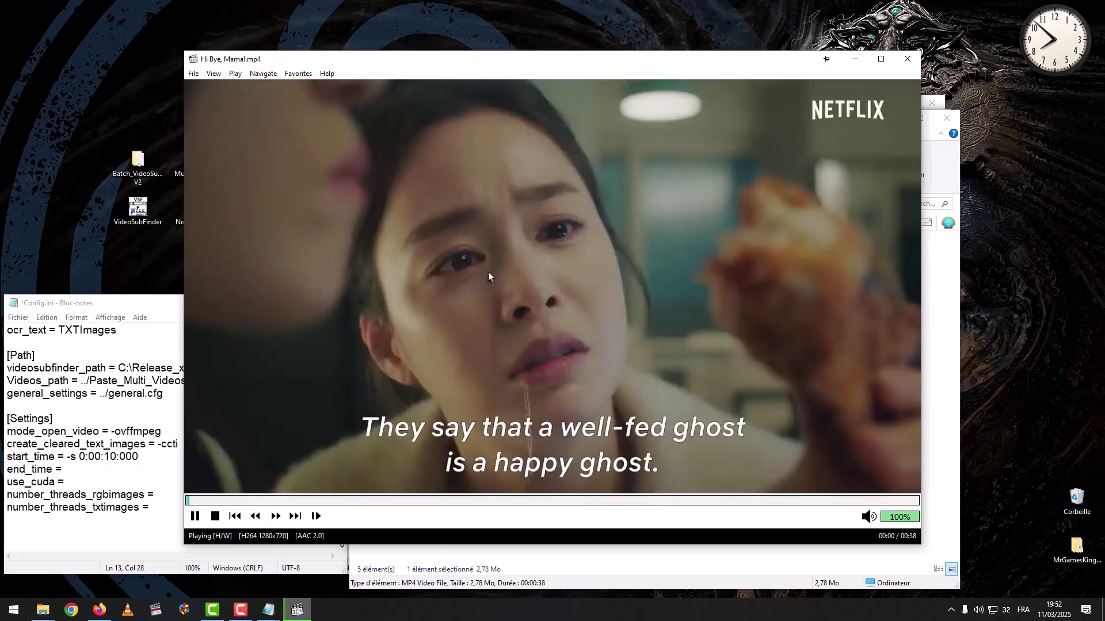
{"action": "left_click", "coordinate": [391, 417]}
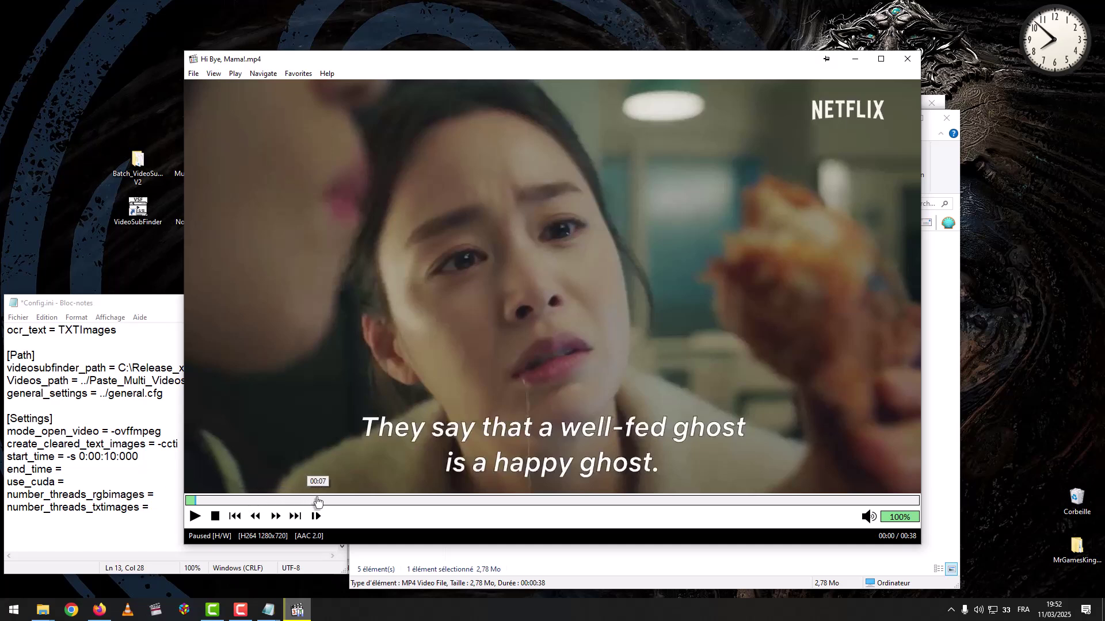
{"action": "left_click", "coordinate": [371, 501]}
{"action": "left_click", "coordinate": [448, 395]}
{"action": "left_click", "coordinate": [520, 411]}
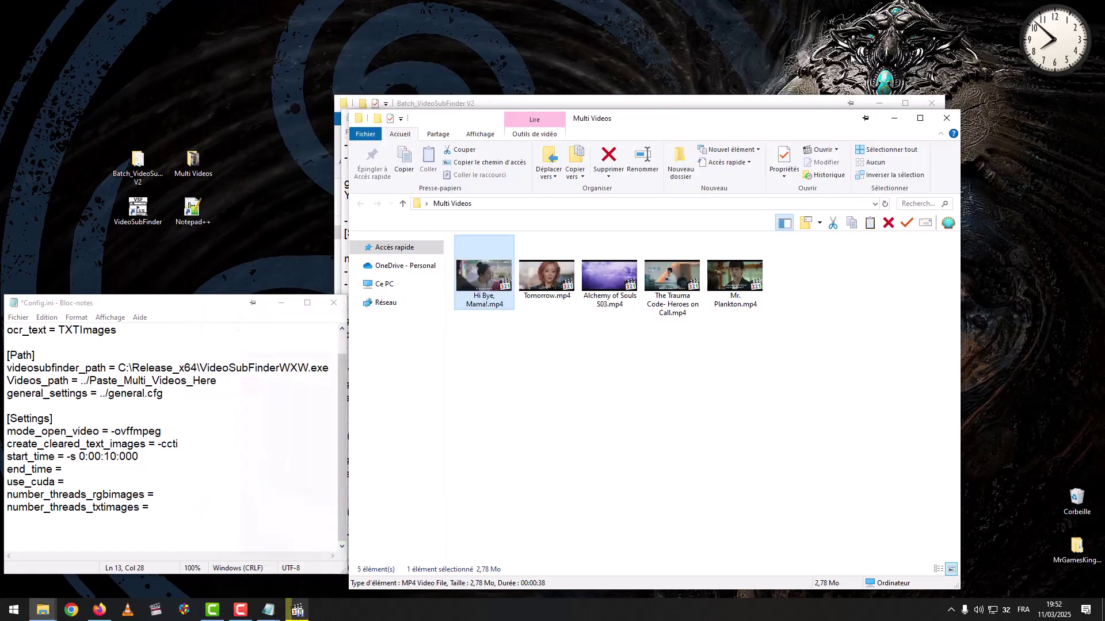
{"action": "left_click", "coordinate": [855, 59]}
- Return to the README's end_time notes and set end_time in Config.ini to the copied --end_time 0:00:00:000
{"action": "mouse_move", "coordinate": [266, 611]}
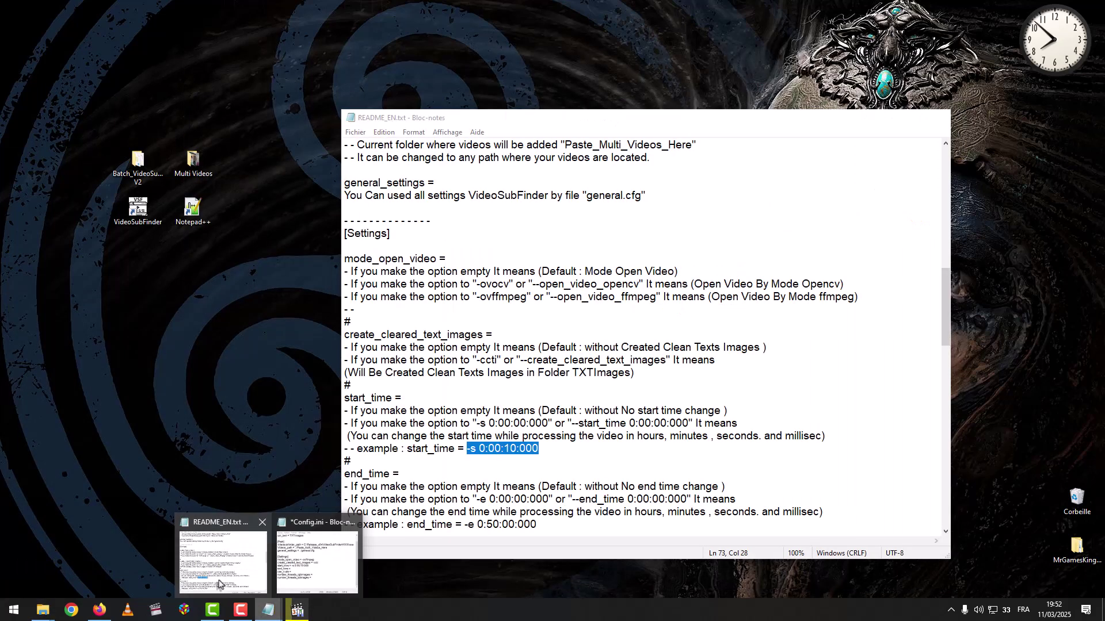
{"action": "left_click", "coordinate": [218, 584]}
{"action": "scroll", "coordinate": [351, 414], "scroll_direction": "down", "scroll_amount": 2}
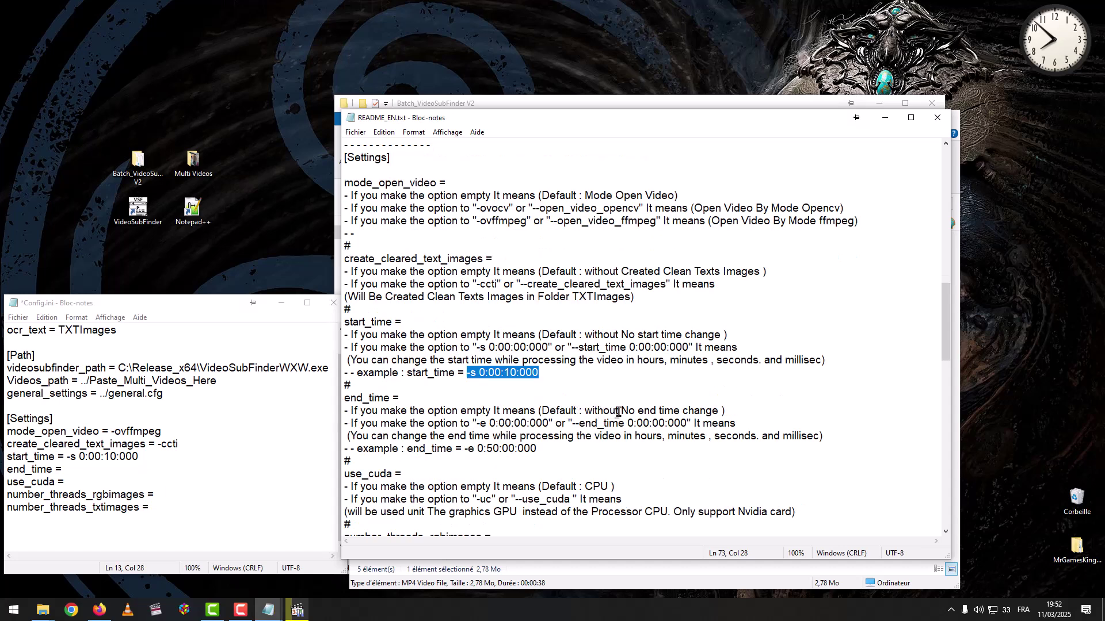
{"action": "left_click", "coordinate": [88, 468]}
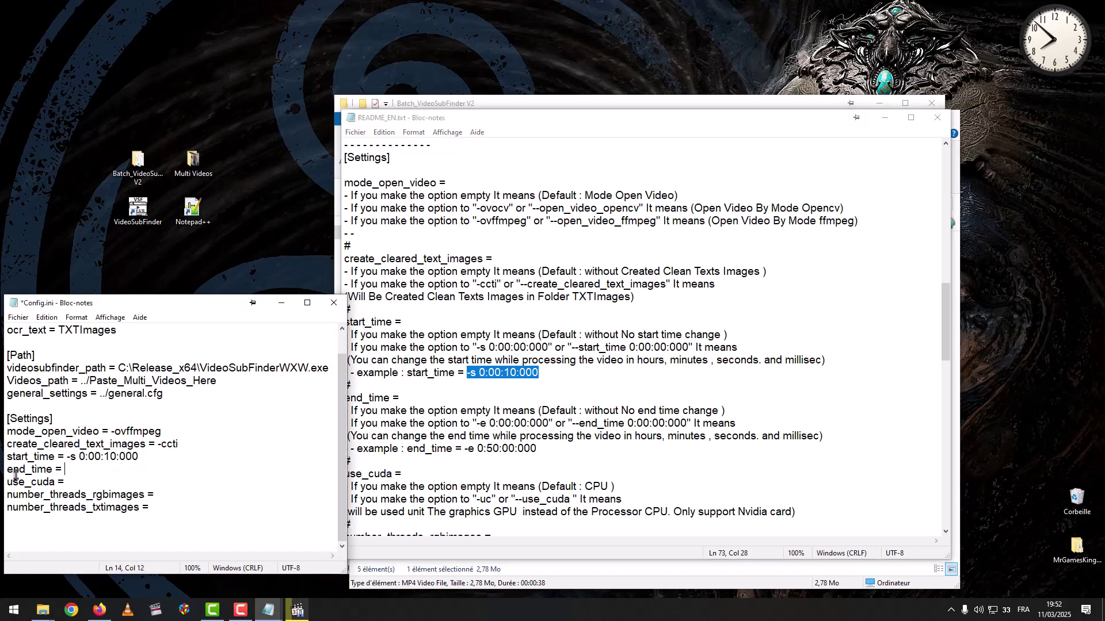
{"action": "left_click", "coordinate": [357, 432]}
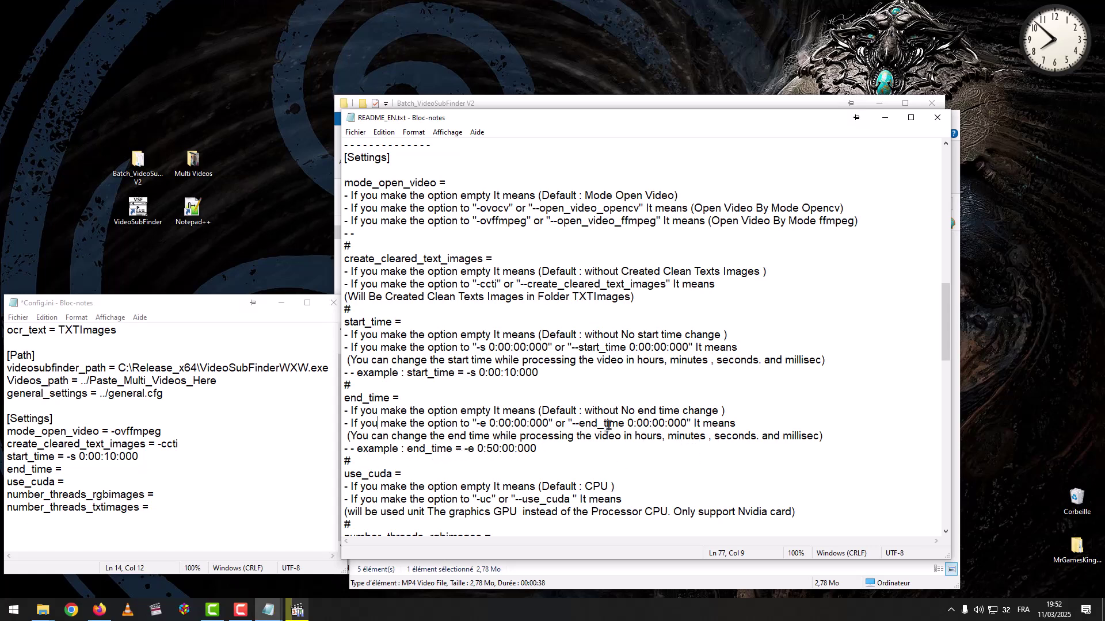
{"action": "left_click_drag", "start_coordinate": [685, 424], "coordinate": [575, 422]}
{"action": "key", "text": "ctrl+c"}
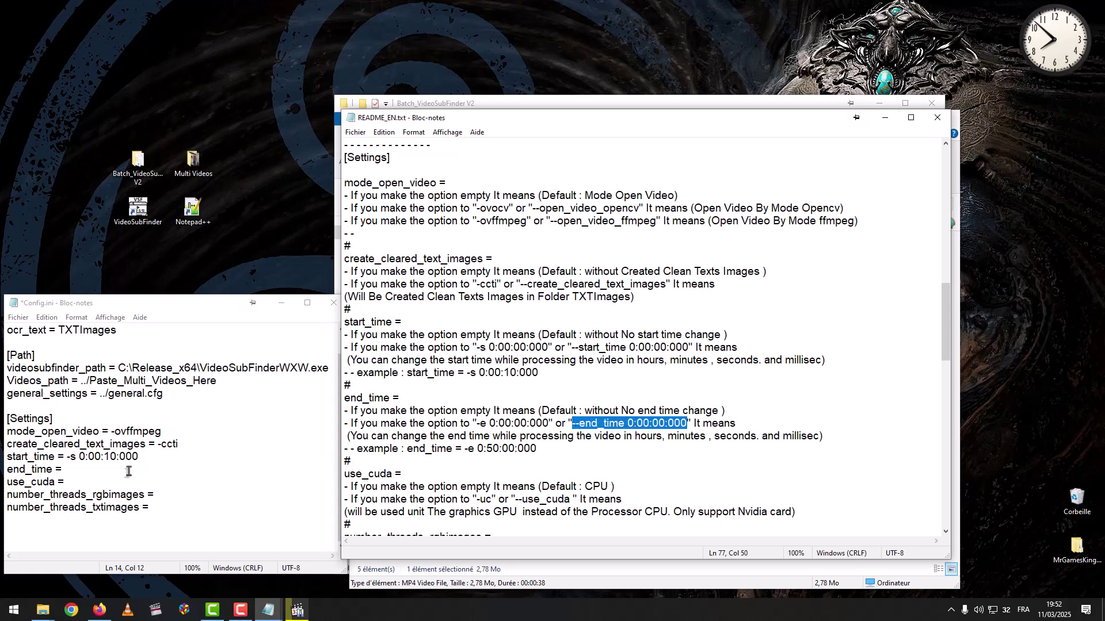
{"action": "left_click", "coordinate": [82, 469]}
{"action": "key", "text": "ctrl+v"}
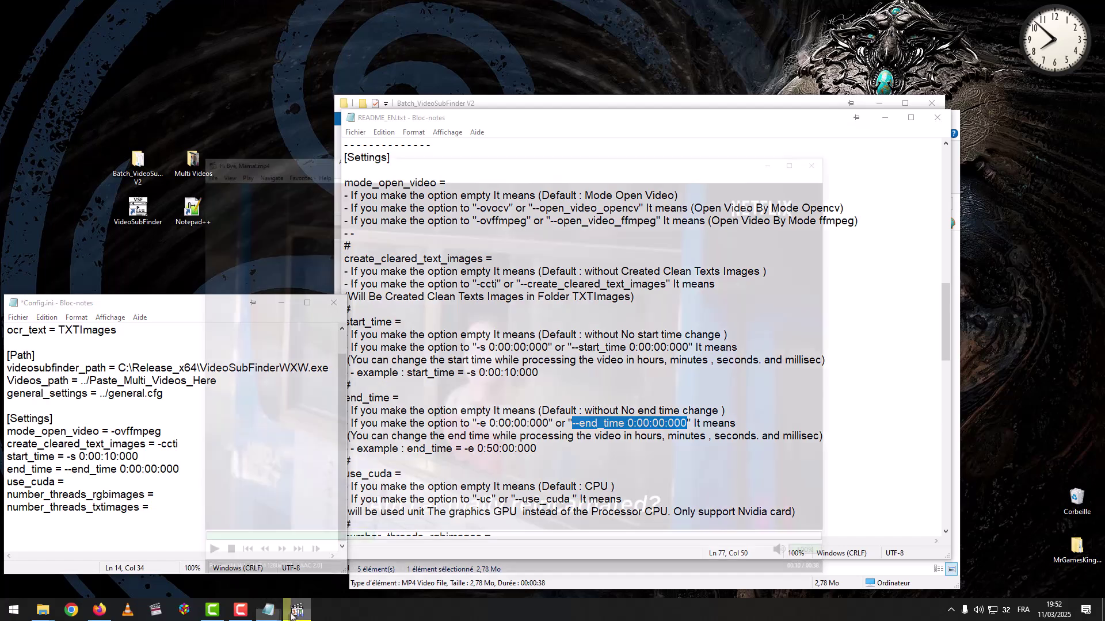
- Check the end point at about 36 seconds in Hi Bye, Mama!.mp4 and set end_time in Config.ini to --end_time 0:00:36:000
{"action": "left_click", "coordinate": [297, 610]}
{"action": "left_click", "coordinate": [875, 501]}
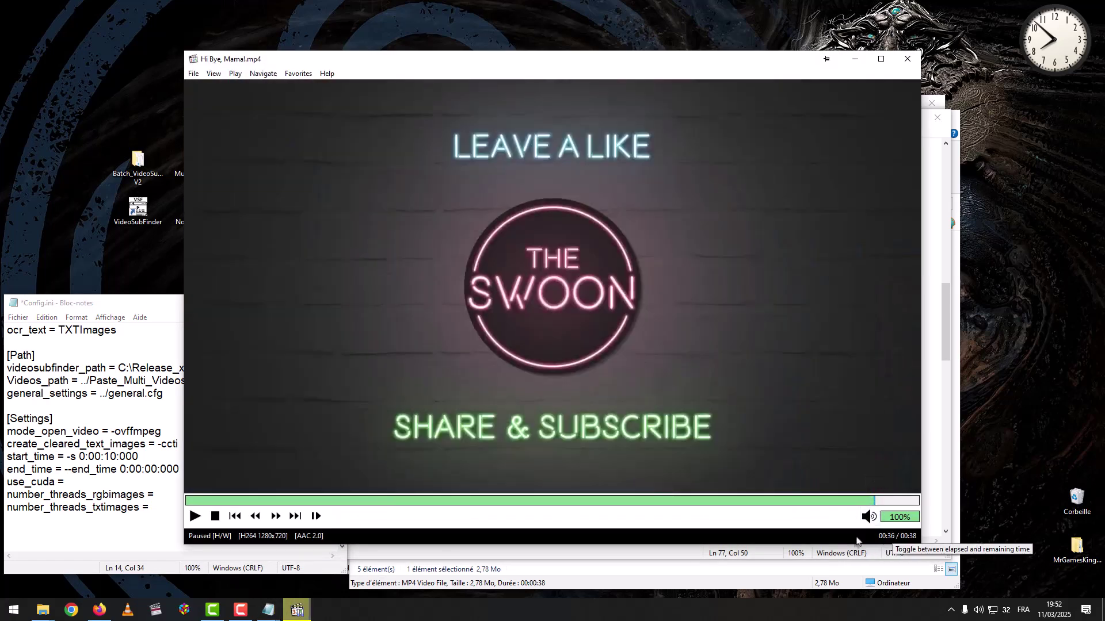
{"action": "left_click_drag", "start_coordinate": [144, 471], "coordinate": [152, 472]}
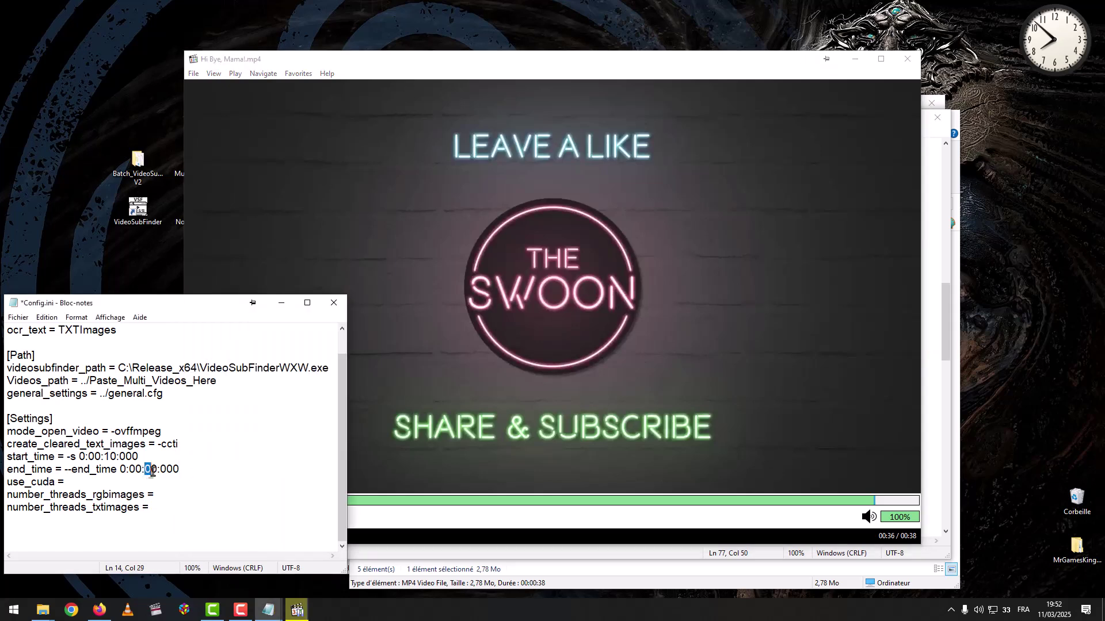
{"action": "type", "text": "36"}
{"action": "left_click", "coordinate": [908, 59]}
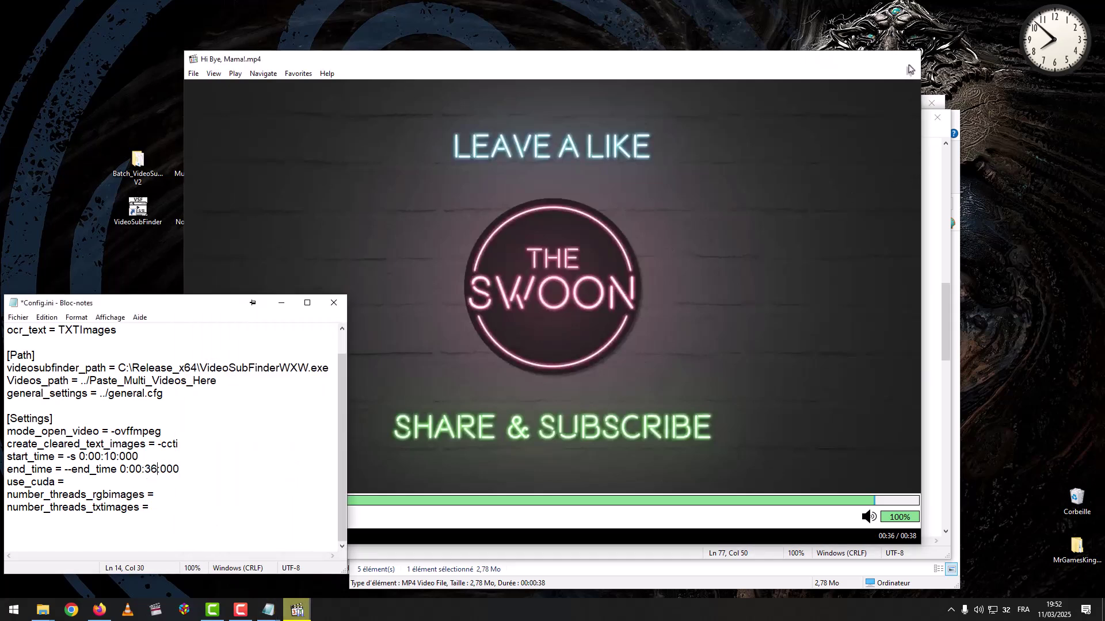
- Clear the end_time and start_time values in Config.ini so both options are empty
{"action": "left_click_drag", "start_coordinate": [180, 469], "coordinate": [63, 470]}
{"action": "key", "text": "BackSpace"}
{"action": "left_click_drag", "start_coordinate": [139, 457], "coordinate": [67, 456]}
{"action": "key", "text": "BackSpace"}
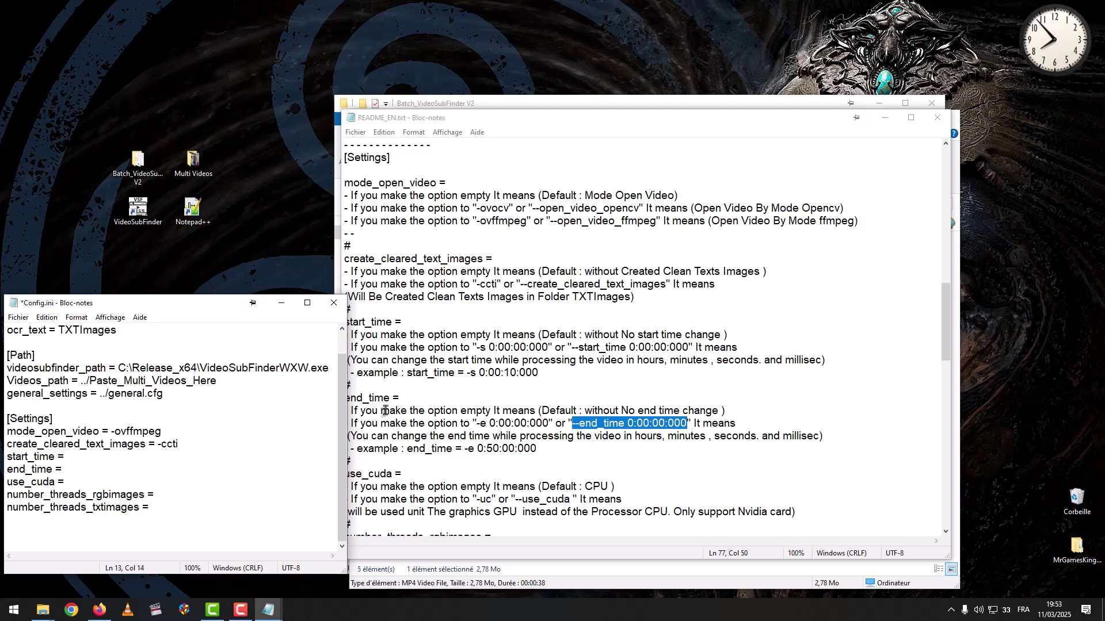
- Read the README's use_cuda notes, try the value --use_cuda in Config.ini, and clear that option again
{"action": "left_click", "coordinate": [575, 373]}
{"action": "scroll", "coordinate": [371, 415], "scroll_direction": "down", "scroll_amount": 2}
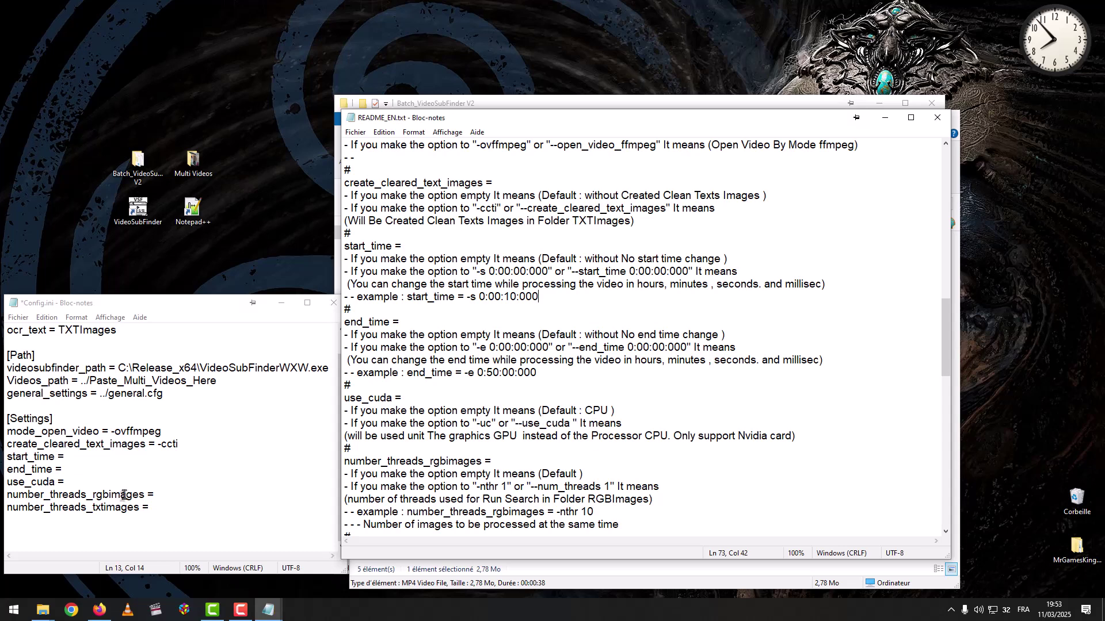
{"action": "left_click", "coordinate": [104, 484]}
{"action": "left_click", "coordinate": [538, 439]}
{"action": "left_click_drag", "start_coordinate": [737, 436], "coordinate": [792, 437]}
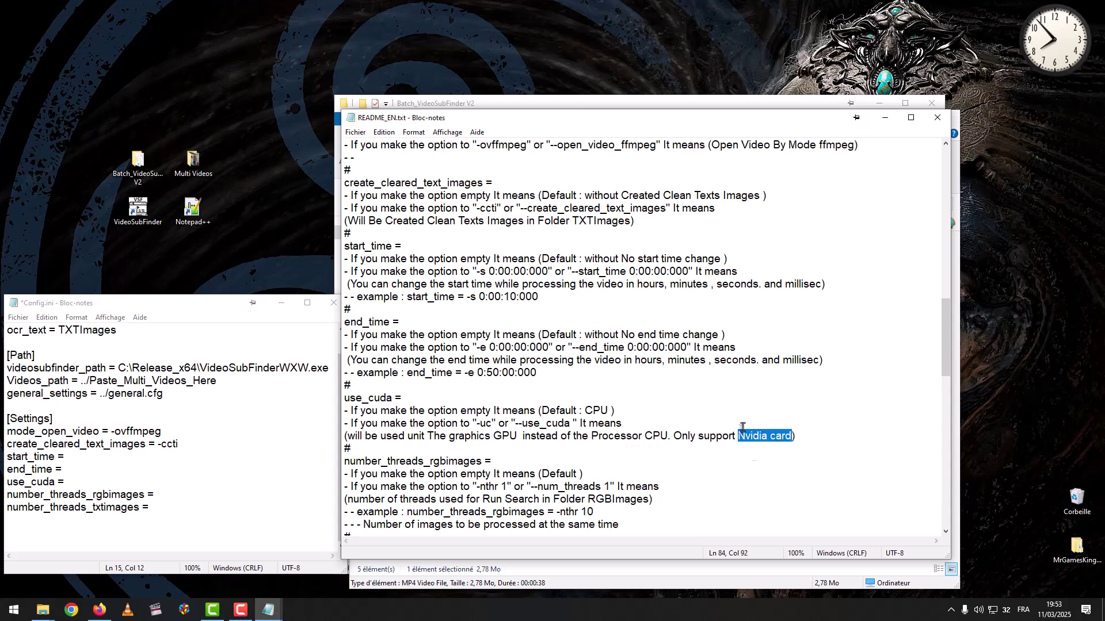
{"action": "left_click", "coordinate": [601, 410]}
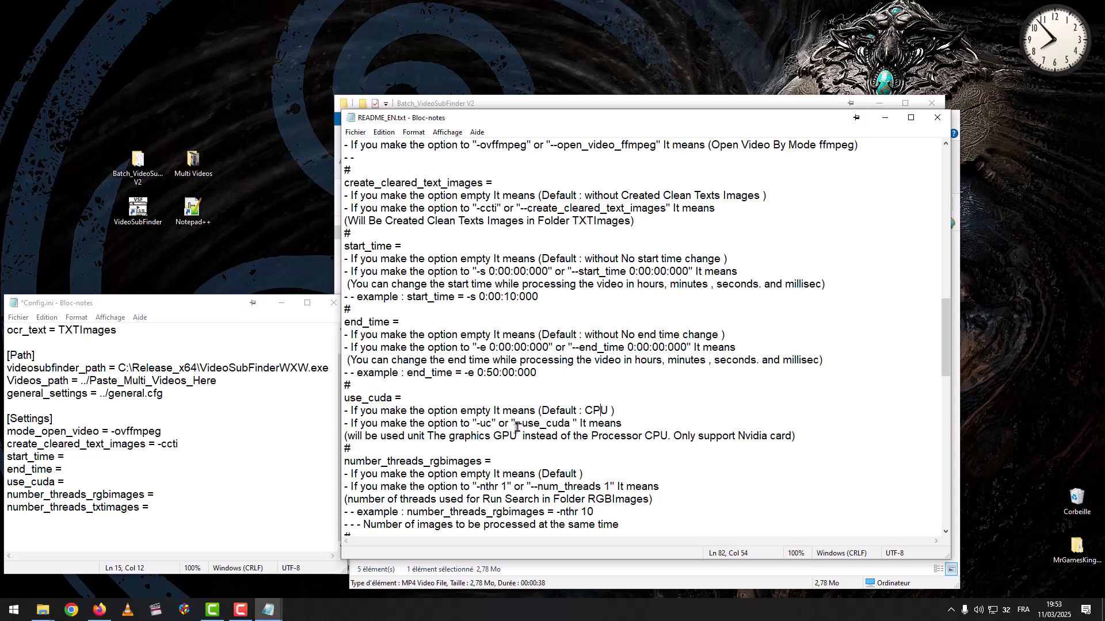
{"action": "left_click_drag", "start_coordinate": [516, 422], "coordinate": [564, 422]}
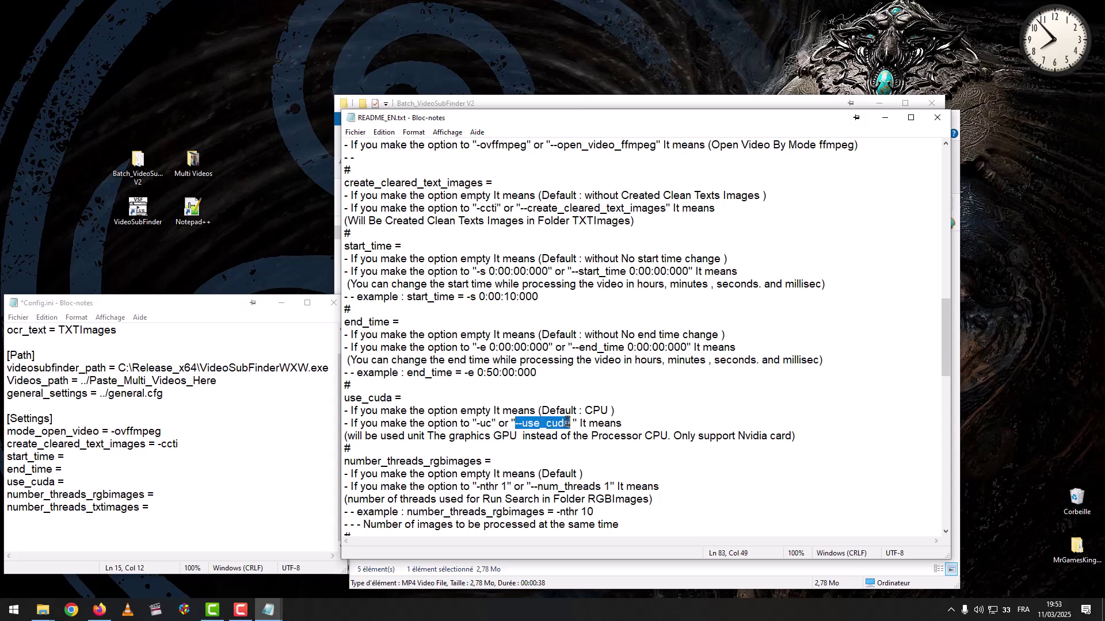
{"action": "left_click", "coordinate": [74, 481]}
{"action": "key", "text": "ctrl+v"}
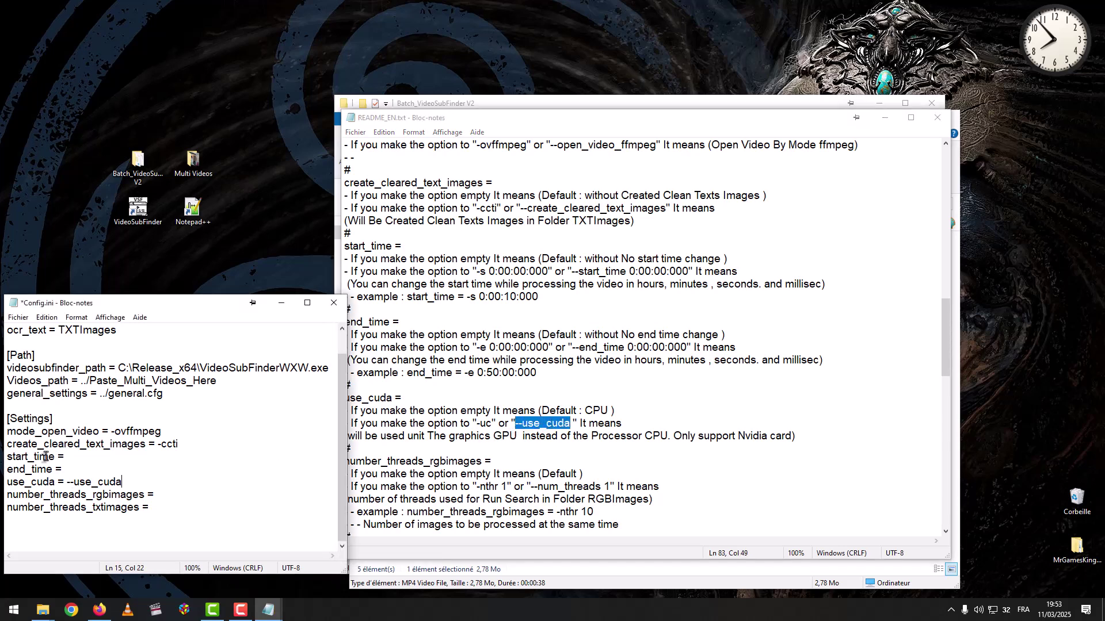
{"action": "left_click_drag", "start_coordinate": [127, 482], "coordinate": [59, 483]}
{"action": "key", "text": "BackSpace"}
- Read the README's number_threads_rgbimages notes and set that option in Config.ini to the copied example -nthr 10
{"action": "left_click", "coordinate": [548, 412]}
{"action": "scroll", "coordinate": [547, 419], "scroll_direction": "down", "scroll_amount": 2}
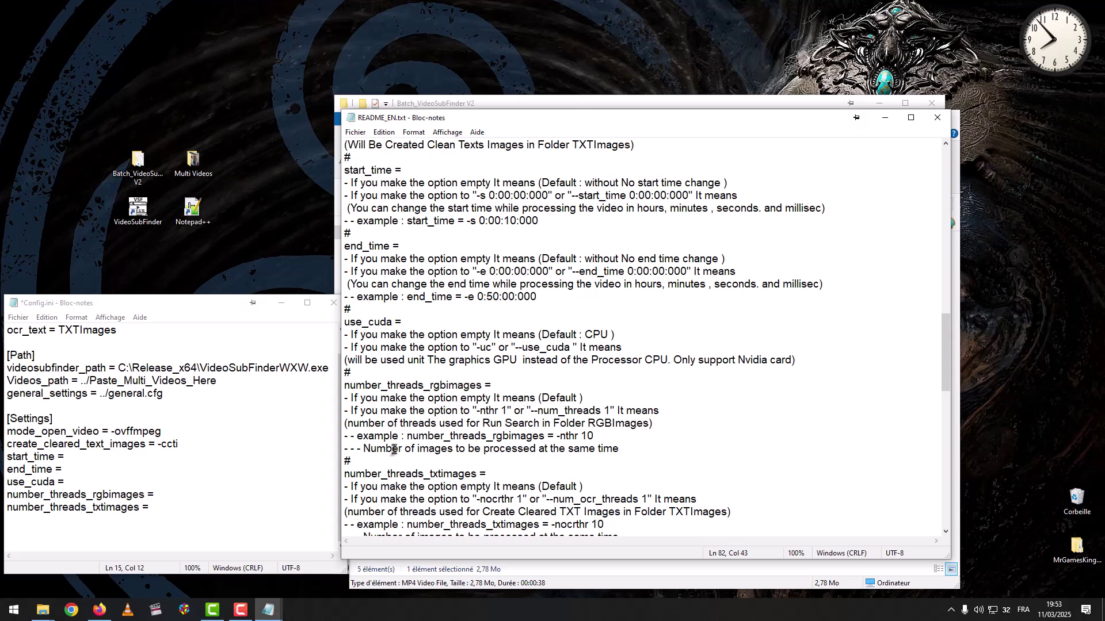
{"action": "left_click", "coordinate": [167, 496]}
{"action": "left_click", "coordinate": [500, 397]}
{"action": "left_click_drag", "start_coordinate": [596, 437], "coordinate": [560, 442]}
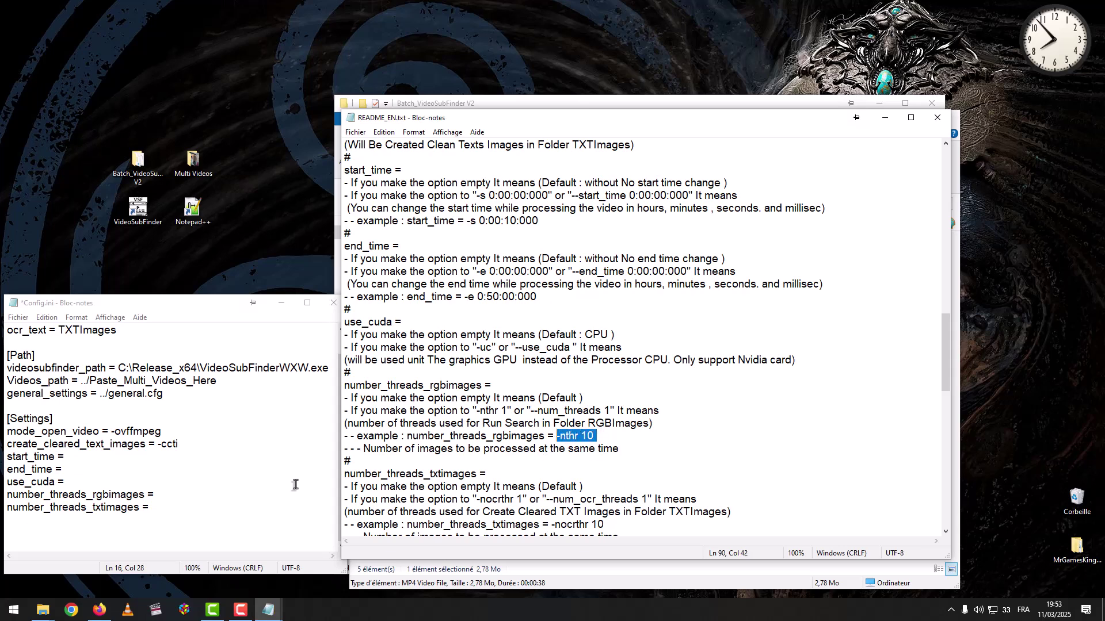
{"action": "left_click", "coordinate": [200, 497]}
{"action": "key", "text": "ctrl+v"}
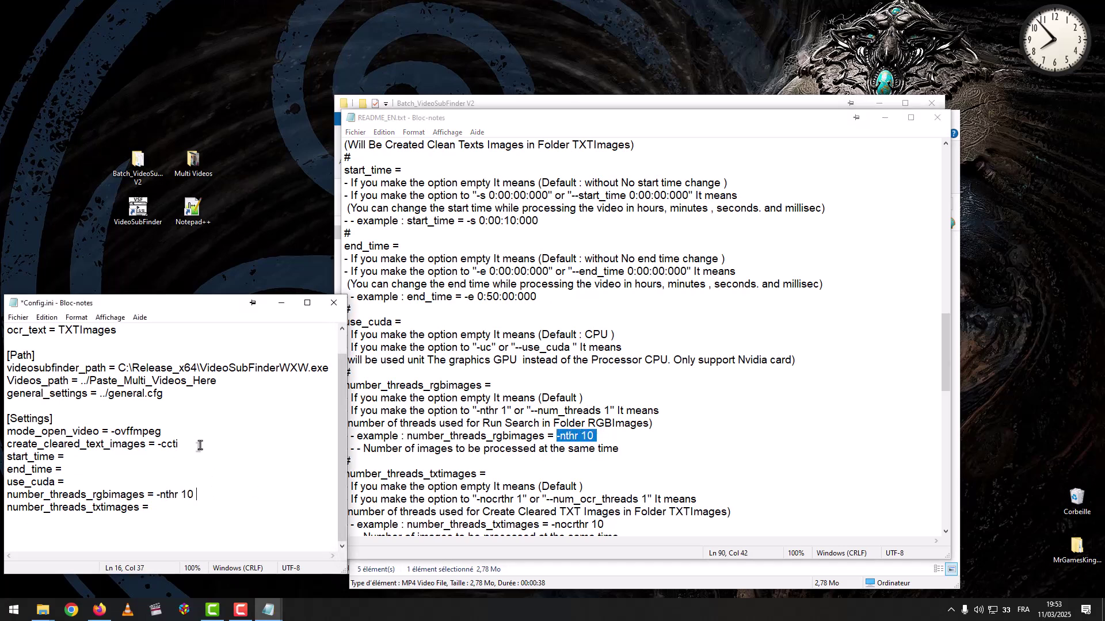
- Read the README's number_threads_txtimages notes and set that option in Config.ini to -nocrthr 15, based on the copied example
{"action": "left_click", "coordinate": [556, 415]}
{"action": "scroll", "coordinate": [544, 418], "scroll_direction": "down", "scroll_amount": 2}
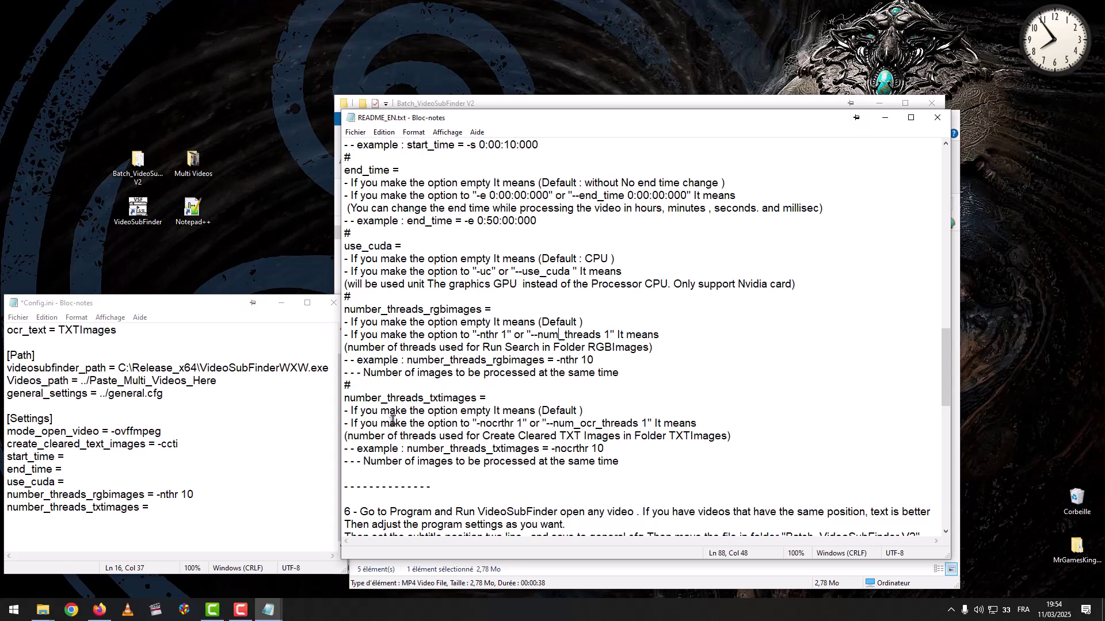
{"action": "left_click", "coordinate": [156, 505]}
{"action": "left_click", "coordinate": [401, 409]}
{"action": "left_click_drag", "start_coordinate": [605, 452], "coordinate": [553, 450]}
{"action": "key", "text": "ctrl+c"}
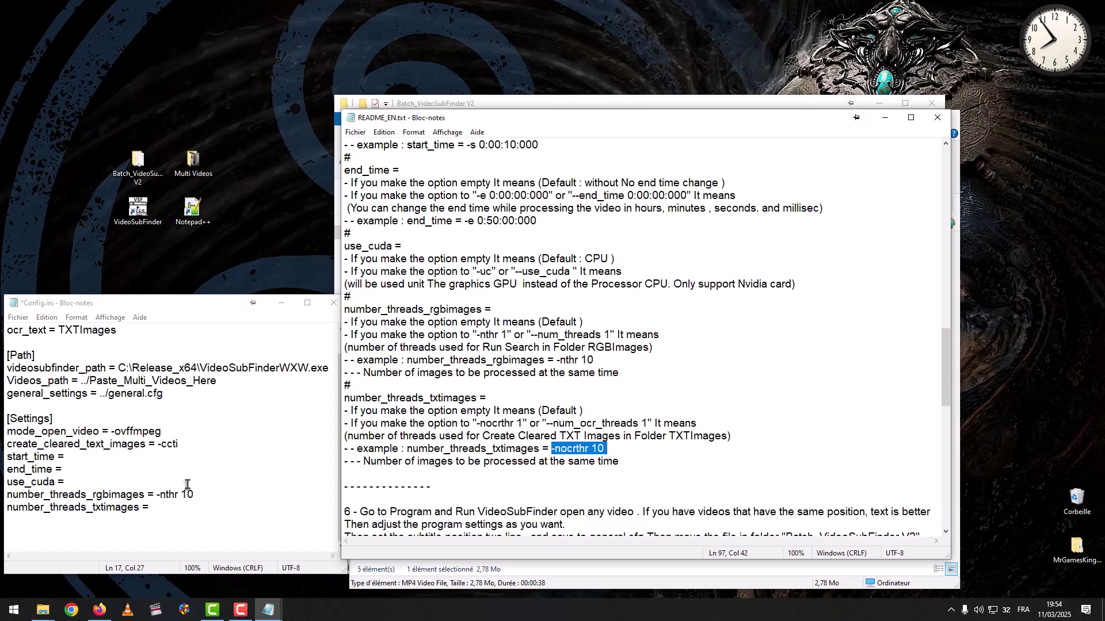
{"action": "left_click", "coordinate": [165, 506]}
{"action": "key", "text": "ctrl+v"}
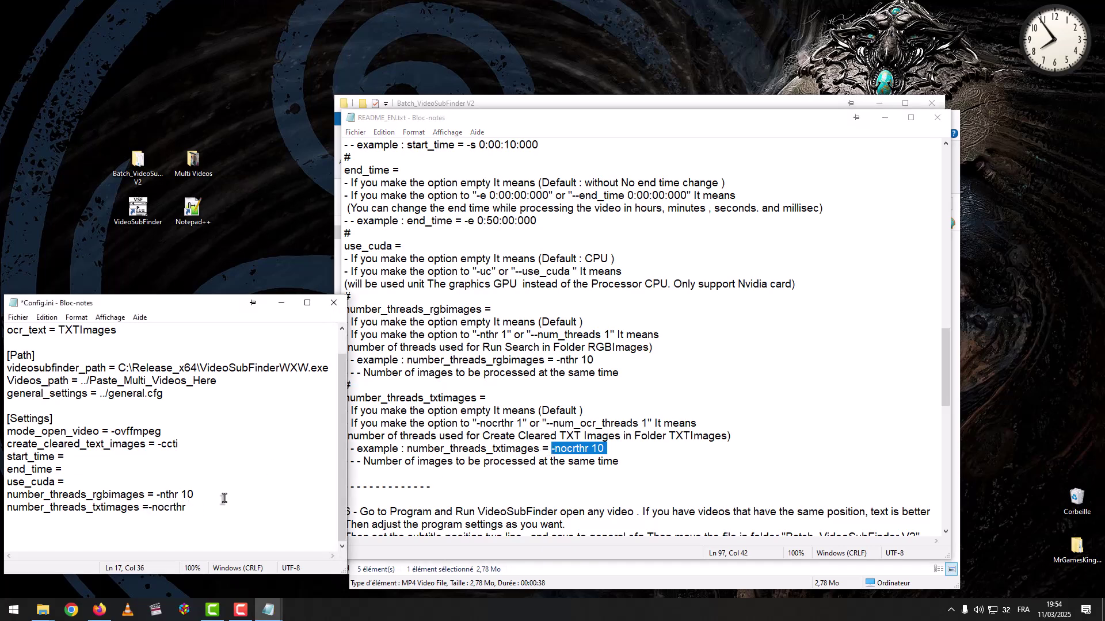
- Clear the number_threads_rgbimages and number_threads_txtimages values in Config.ini
{"action": "left_click_drag", "start_coordinate": [202, 495], "coordinate": [147, 508]}
{"action": "key", "text": "Delete"}
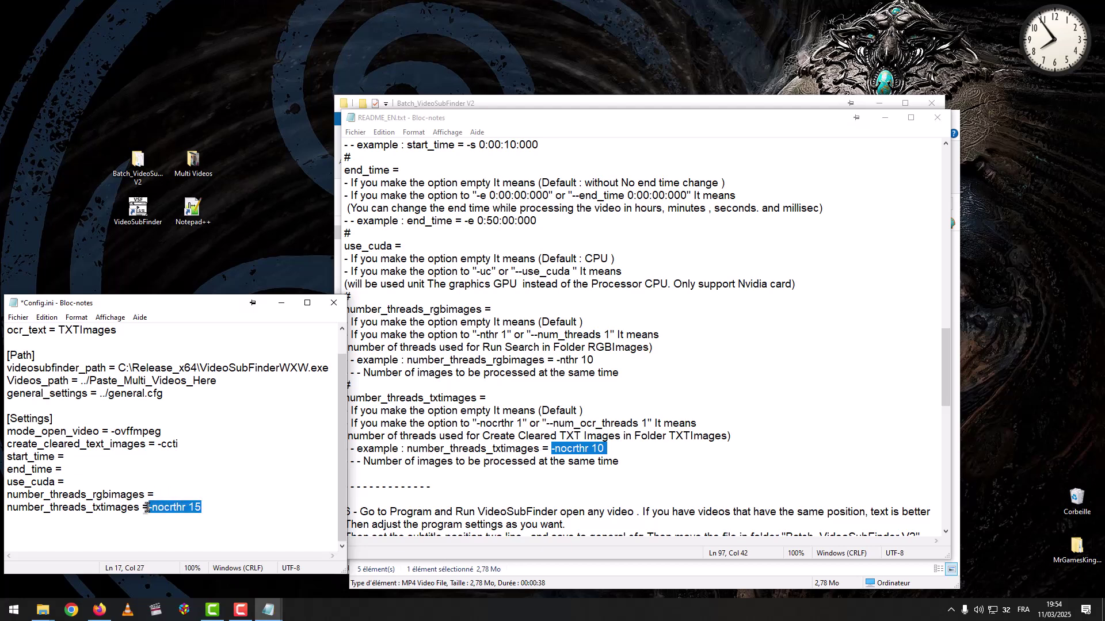
{"action": "right_click", "coordinate": [155, 509]}
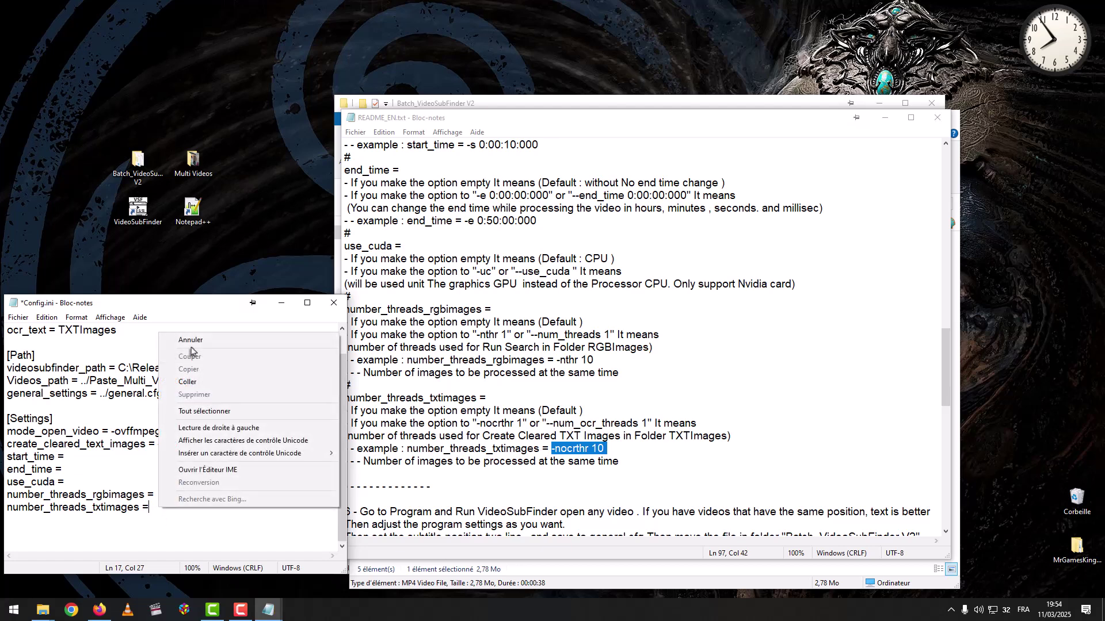
{"action": "key", "text": "Left"}
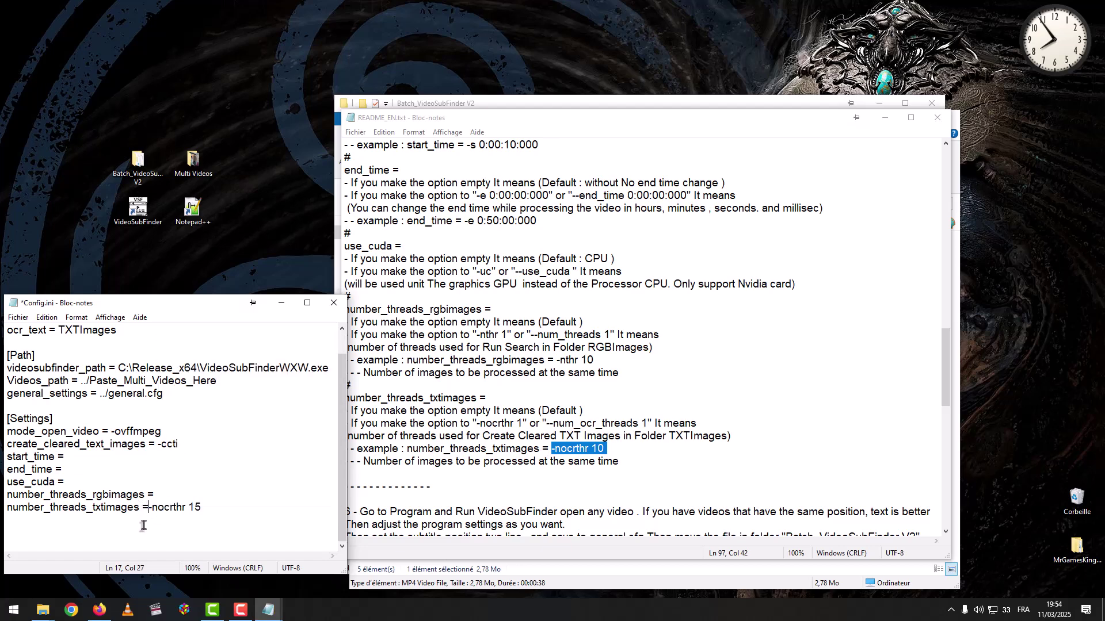
{"action": "left_click_drag", "start_coordinate": [206, 506], "coordinate": [157, 508]}
{"action": "key", "text": "BackSpace"}
- Save Config.ini and close it
{"action": "left_click", "coordinate": [17, 318]}
{"action": "left_click", "coordinate": [40, 368]}
{"action": "left_click", "coordinate": [334, 303]}
- Read README step 6, launch VideoSubFinder, and open Alchemy of Souls S03.mp4 from Multi Videos in OpenCV mode
{"action": "scroll", "coordinate": [582, 374], "scroll_direction": "down", "scroll_amount": 2}
{"action": "scroll", "coordinate": [496, 383], "scroll_direction": "down", "scroll_amount": 2}
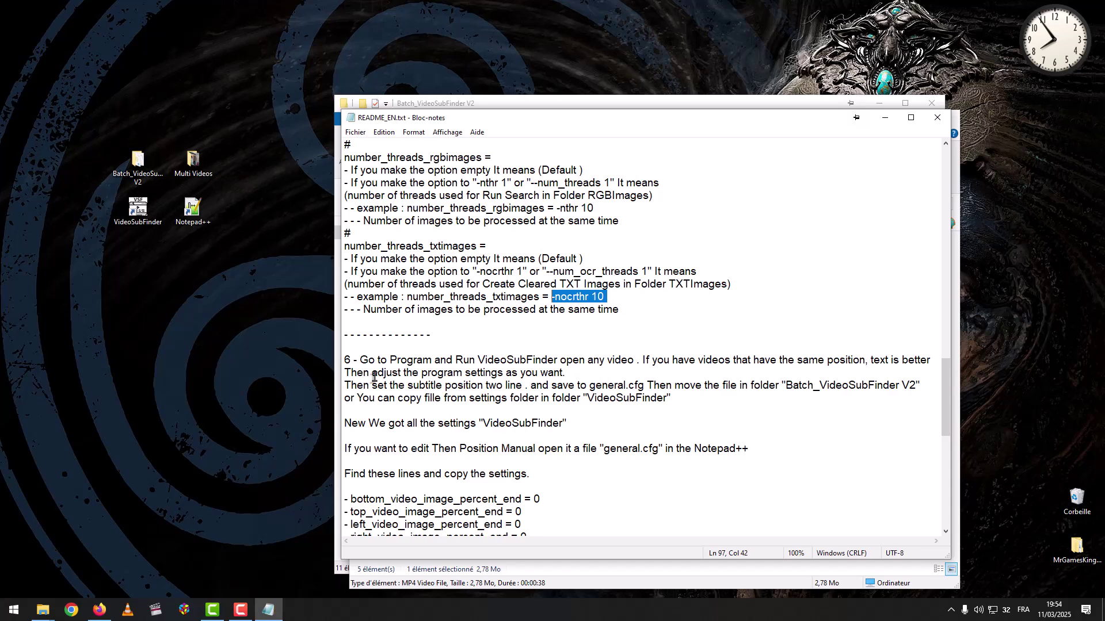
{"action": "left_click", "coordinate": [130, 210]}
{"action": "double_click", "coordinate": [130, 210]}
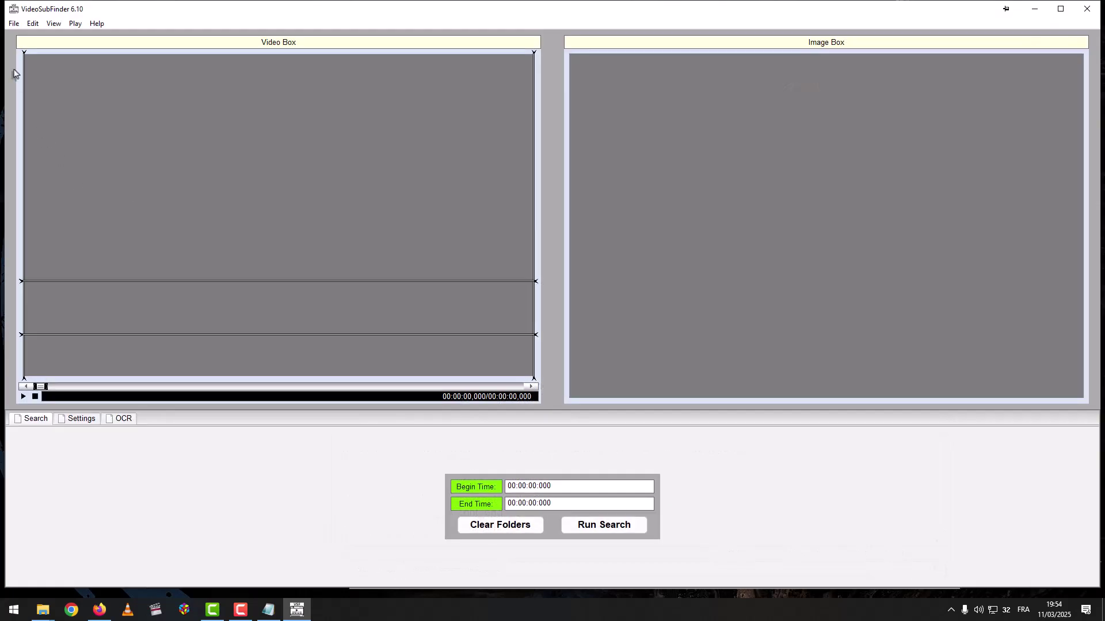
{"action": "left_click", "coordinate": [14, 23]}
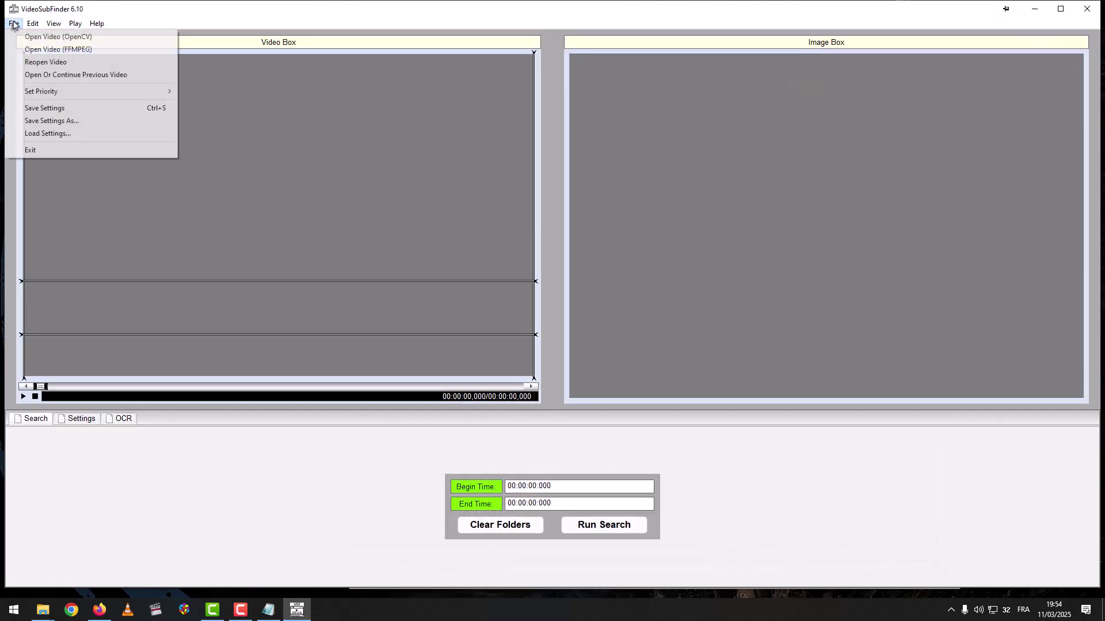
{"action": "left_click", "coordinate": [26, 37]}
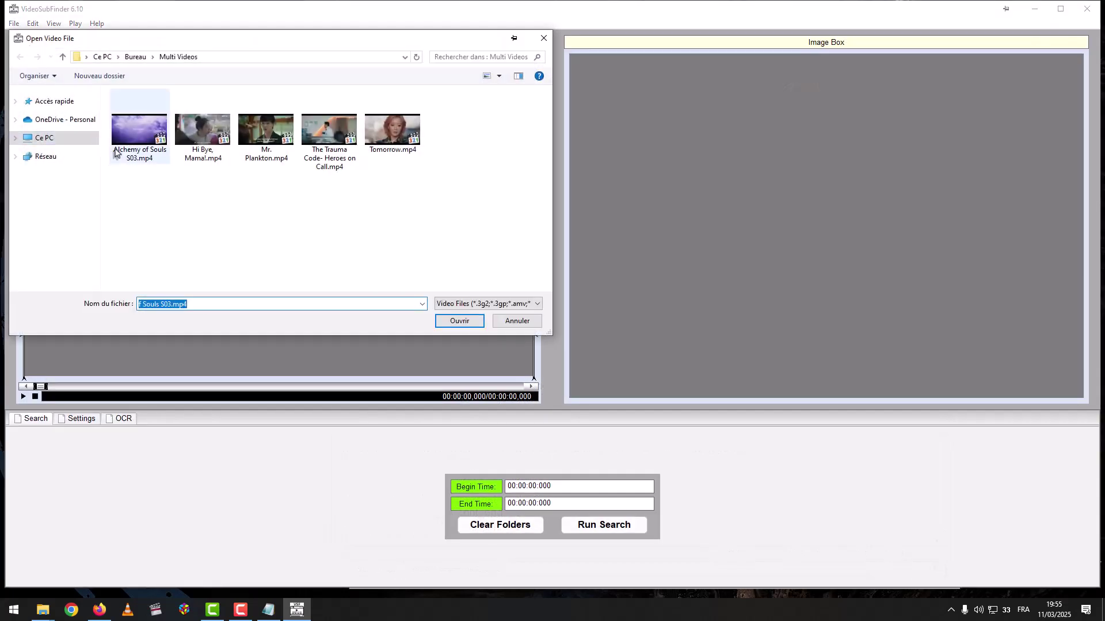
{"action": "double_click", "coordinate": [148, 138]}
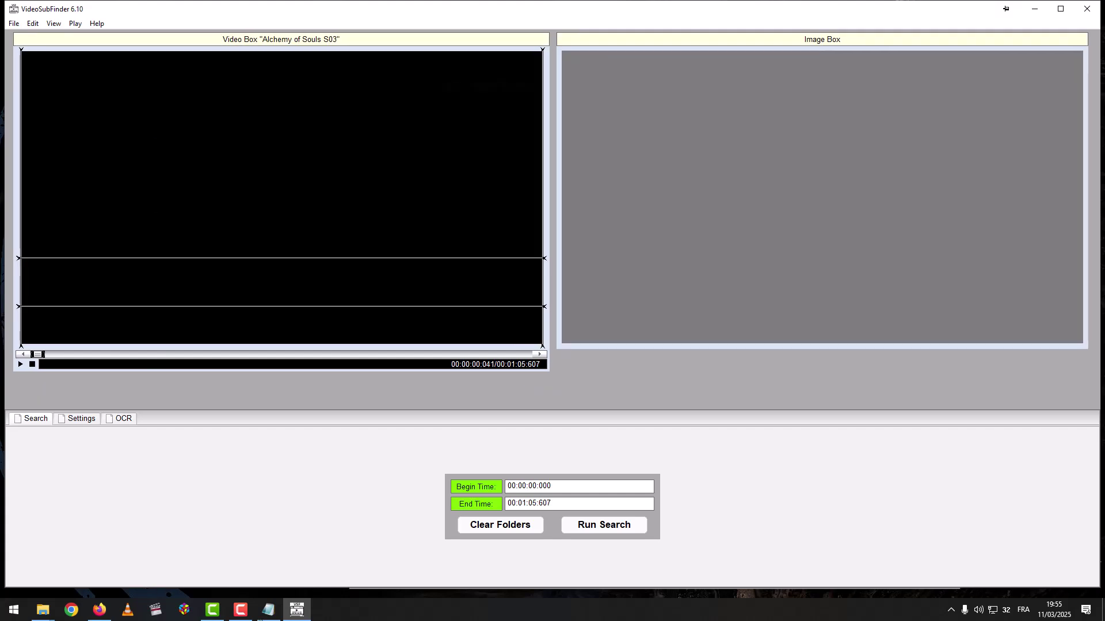
- Read the README's line on adjusting program settings and look through VideoSubFinder's image processing and OCR settings
{"action": "left_click", "coordinate": [279, 615]}
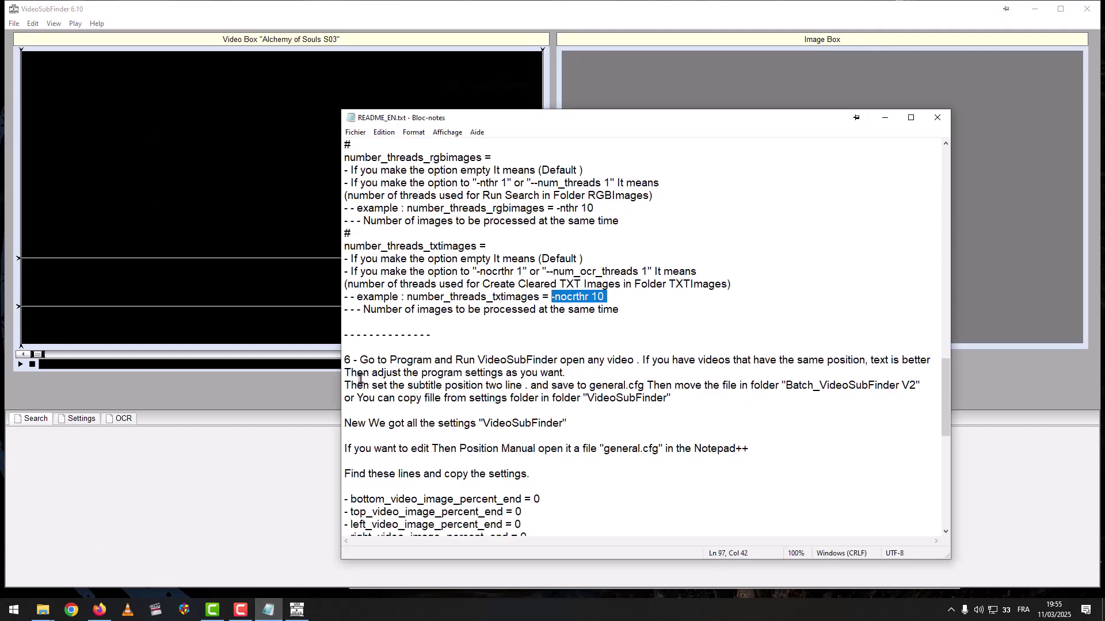
{"action": "mouse_move", "coordinate": [343, 372]}
{"action": "left_mouse_down"}
{"action": "mouse_move", "coordinate": [579, 366]}
{"action": "mouse_move", "coordinate": [343, 373]}
{"action": "left_mouse_up"}
{"action": "left_click", "coordinate": [500, 373]}
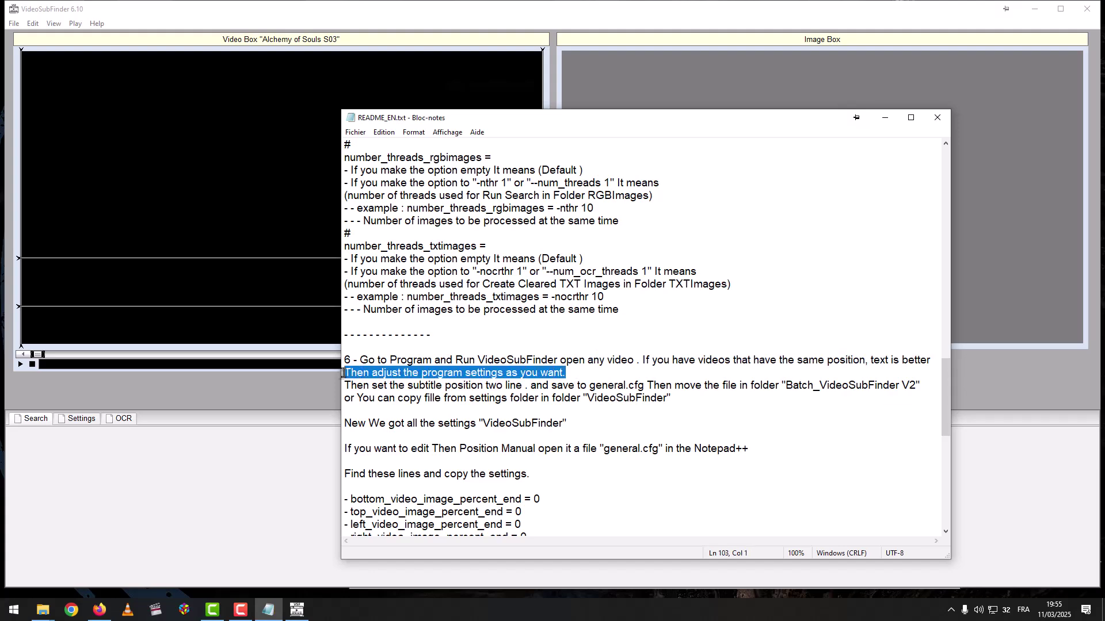
{"action": "left_click", "coordinate": [112, 409]}
{"action": "left_click", "coordinate": [81, 419]}
{"action": "scroll", "coordinate": [236, 510], "scroll_direction": "down", "scroll_amount": 10}
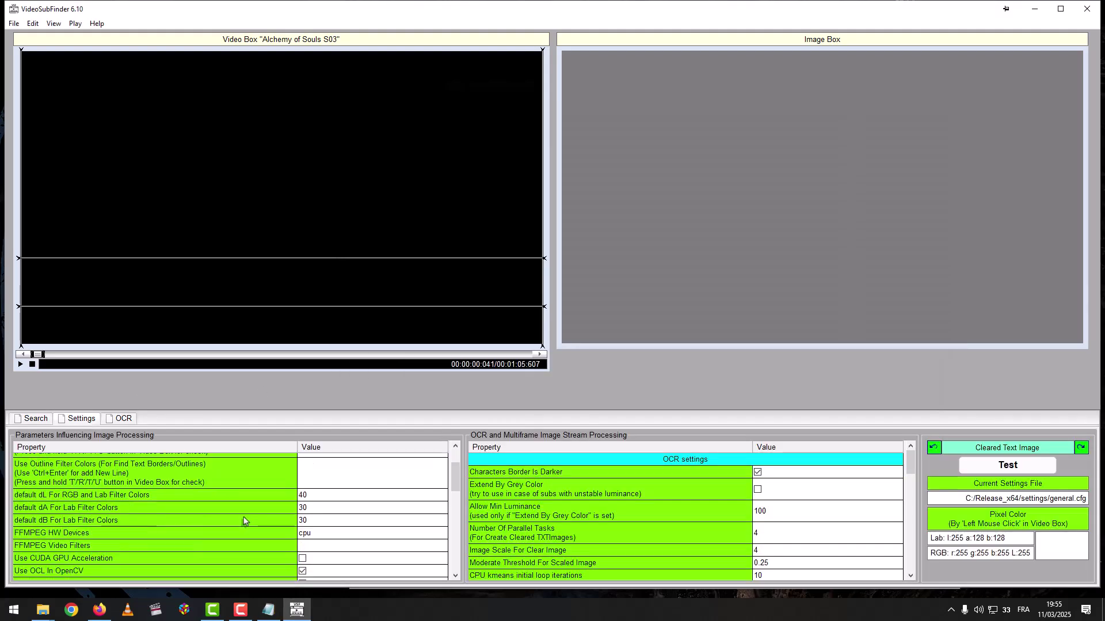
{"action": "scroll", "coordinate": [243, 533], "scroll_direction": "up", "scroll_amount": 10}
{"action": "scroll", "coordinate": [584, 526], "scroll_direction": "down", "scroll_amount": 15}
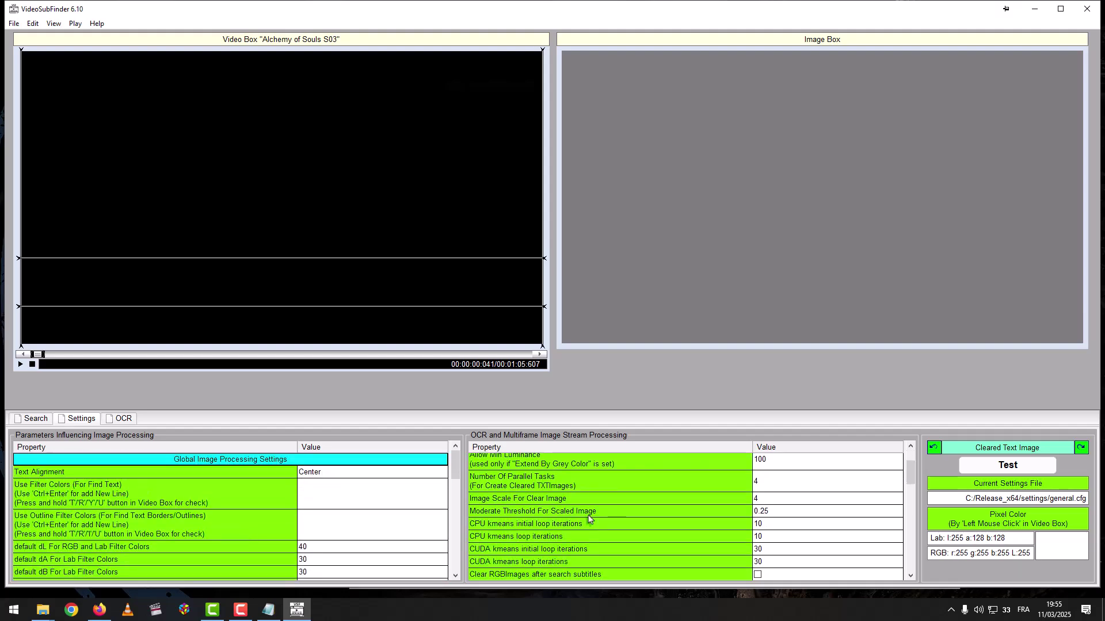
{"action": "scroll", "coordinate": [584, 534], "scroll_direction": "up", "scroll_amount": 5}
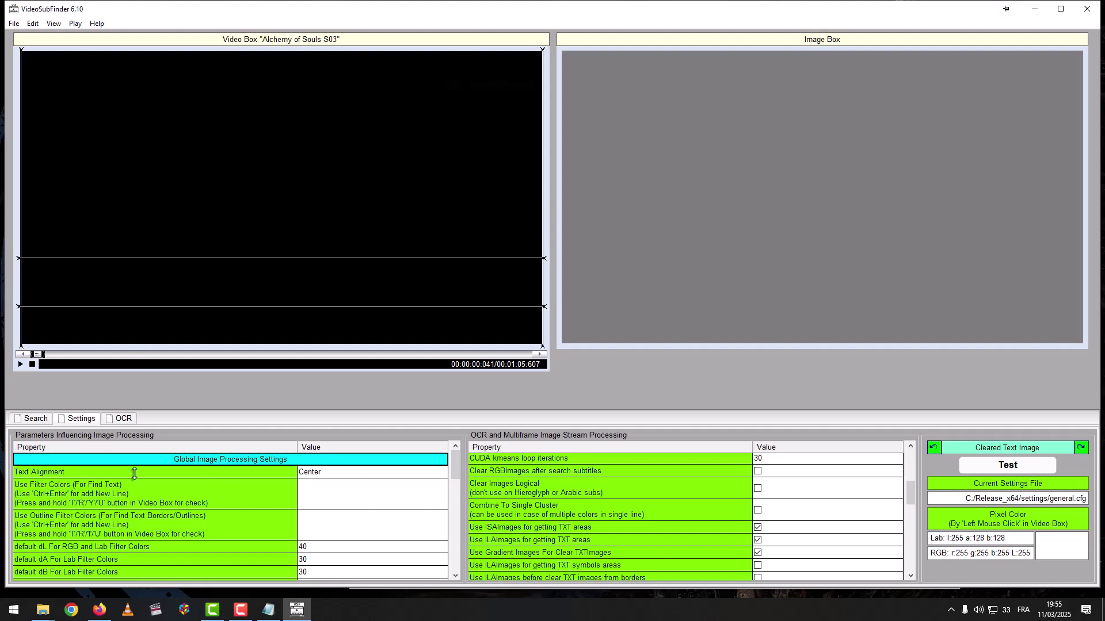
- Follow the README's subtitle position note by fitting the lower and upper boundary lines around the two-line subtitle at about 5 seconds
{"action": "left_click", "coordinate": [268, 609]}
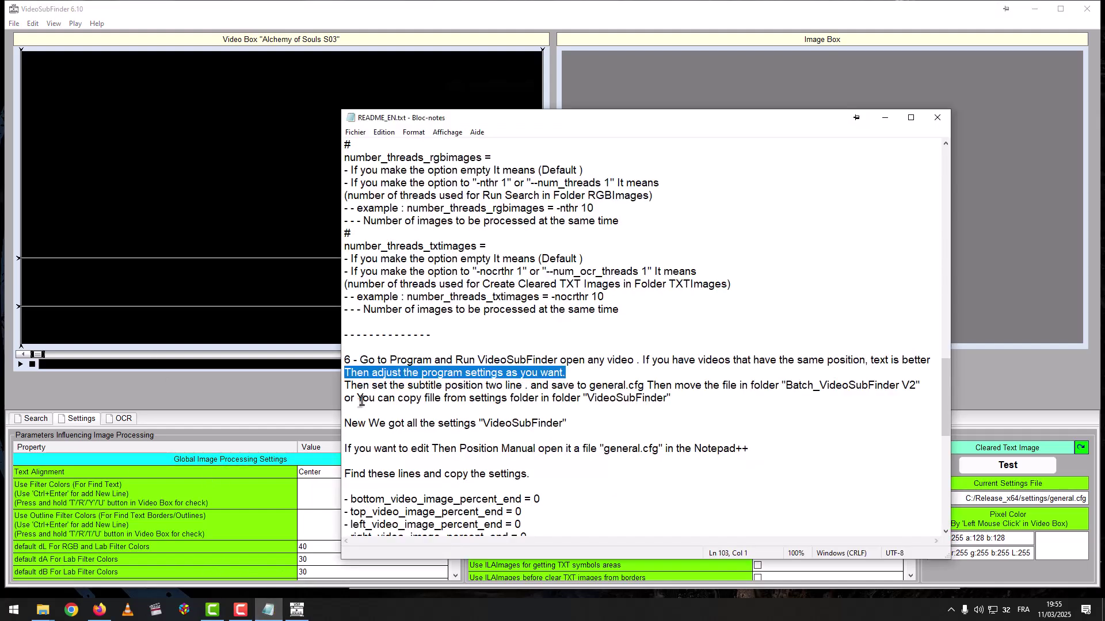
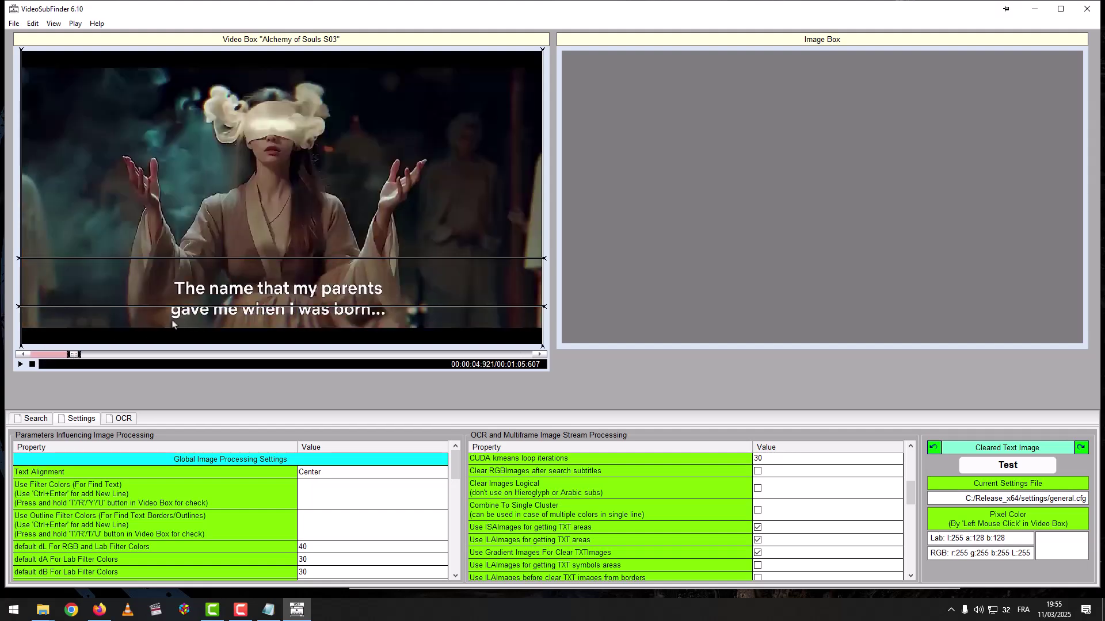
{"action": "left_click_drag", "start_coordinate": [182, 303], "coordinate": [185, 326]}
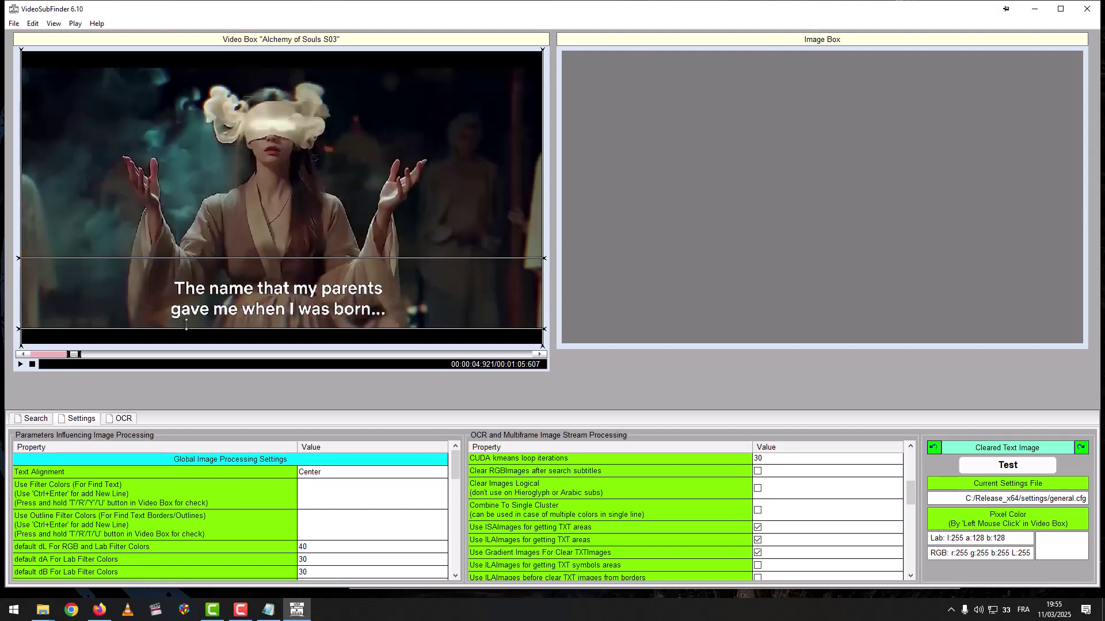
{"action": "left_click_drag", "start_coordinate": [217, 259], "coordinate": [217, 269]}
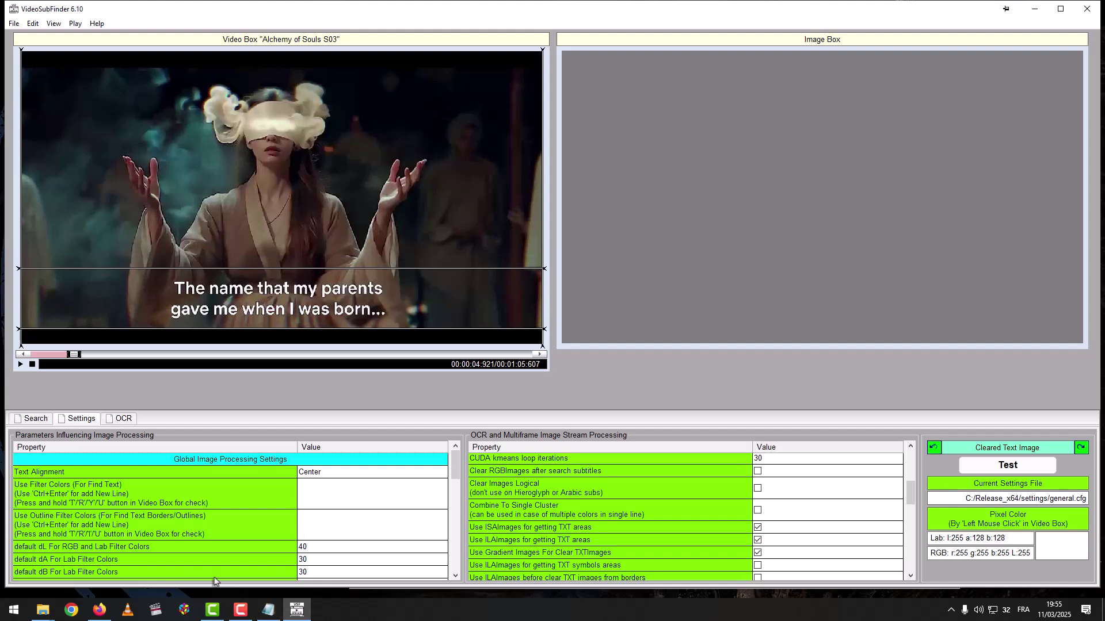
- Save the VideoSubFinder settings as general.cfg on the Desktop
{"action": "left_click", "coordinate": [14, 23]}
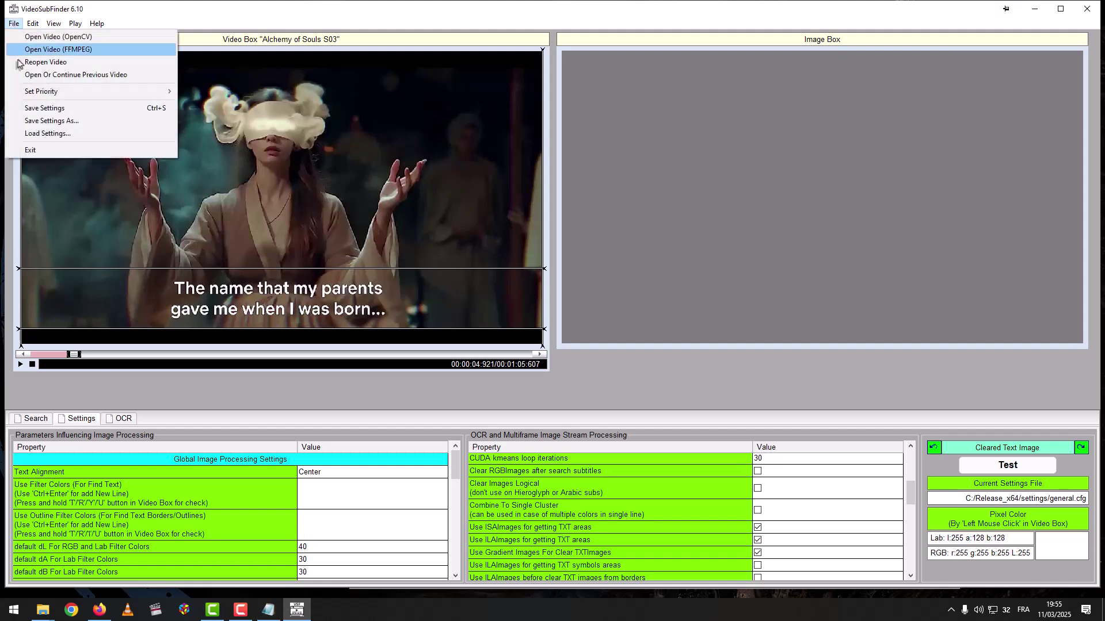
{"action": "left_click", "coordinate": [54, 120]}
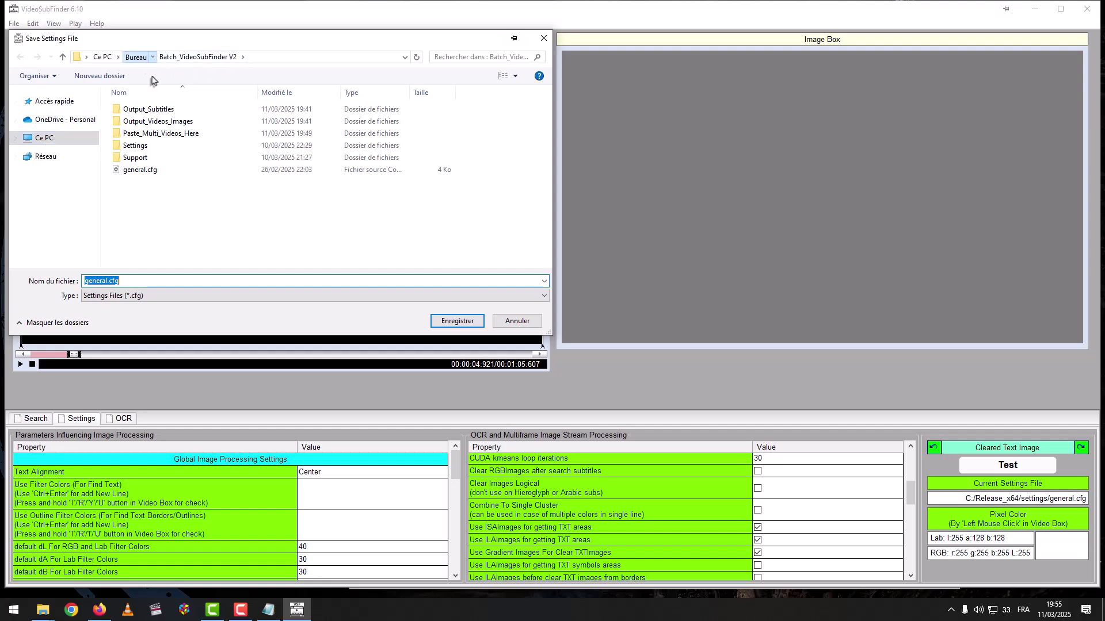
{"action": "left_click", "coordinate": [140, 59]}
{"action": "left_click", "coordinate": [455, 318]}
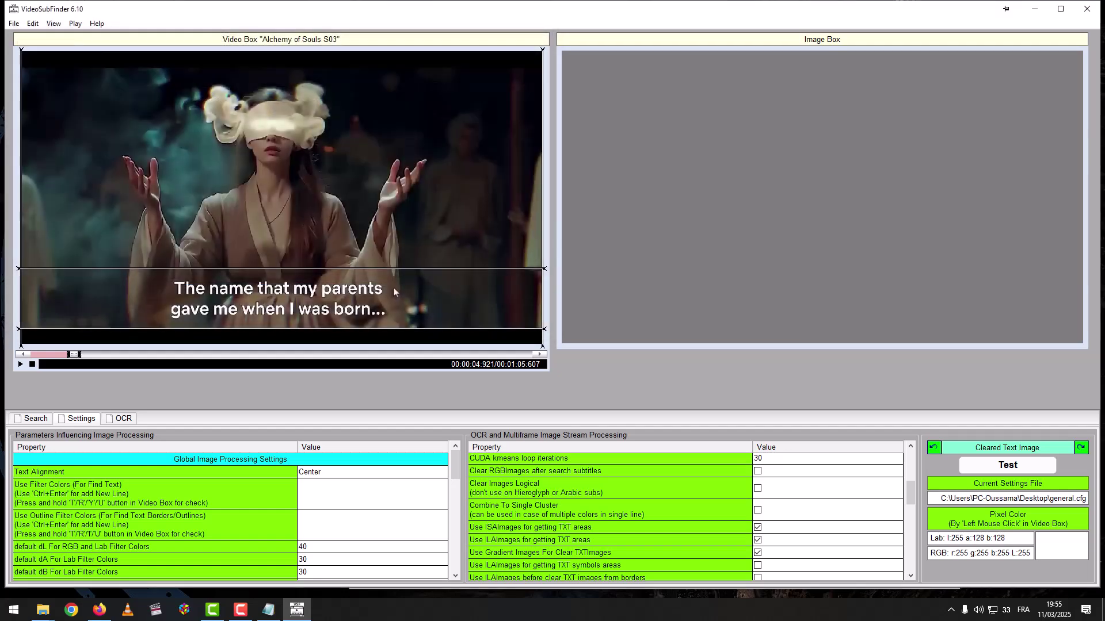
- Check the README's instruction on supplying general.cfg, view the VideoSubFinder settings folder, and close VideoSubFinder
{"action": "left_click", "coordinate": [268, 610]}
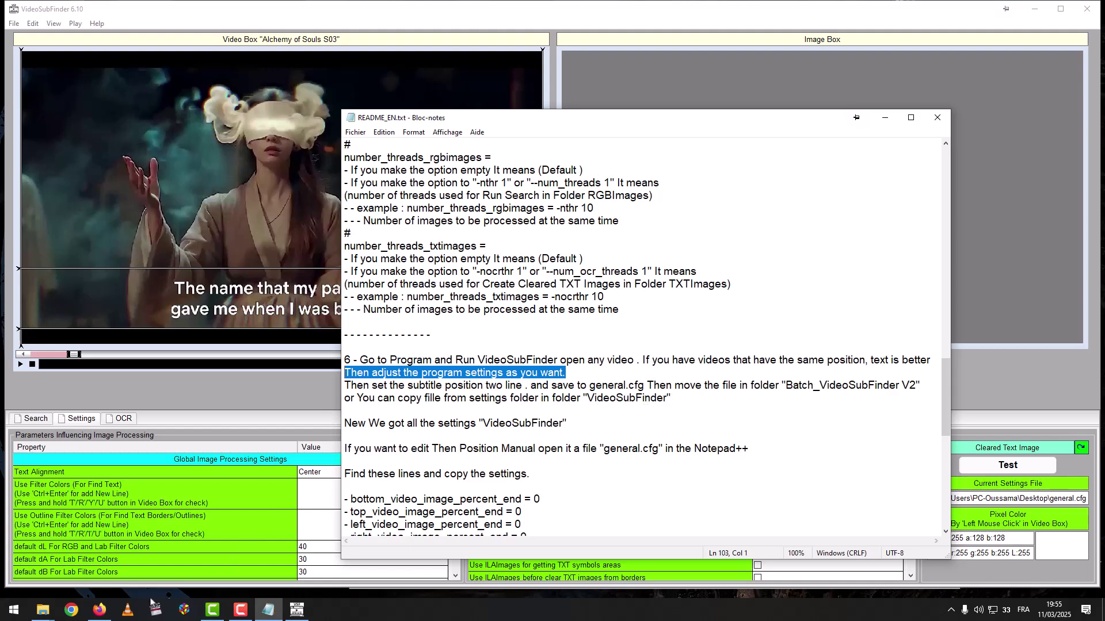
{"action": "left_click", "coordinate": [43, 610]}
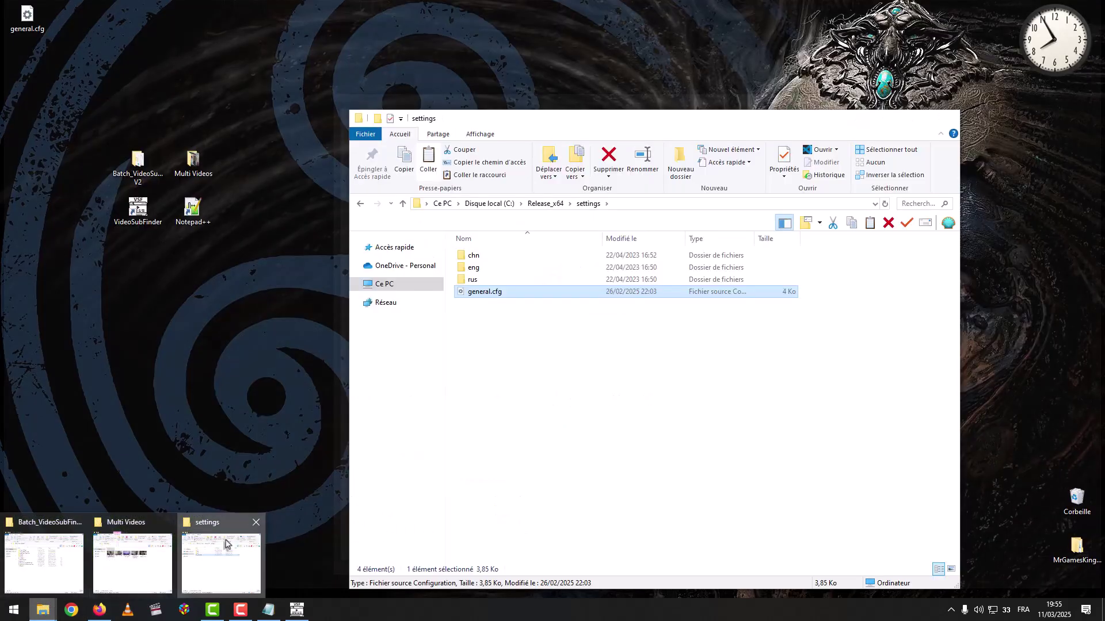
{"action": "left_click", "coordinate": [226, 544]}
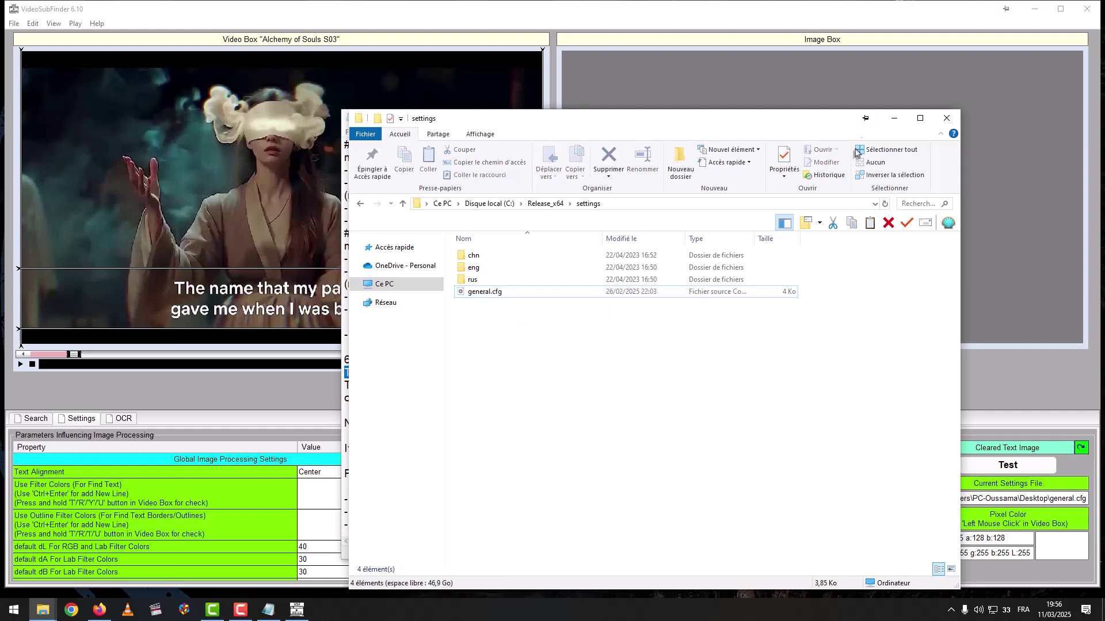
{"action": "left_click", "coordinate": [894, 120]}
{"action": "left_click", "coordinate": [1087, 9]}
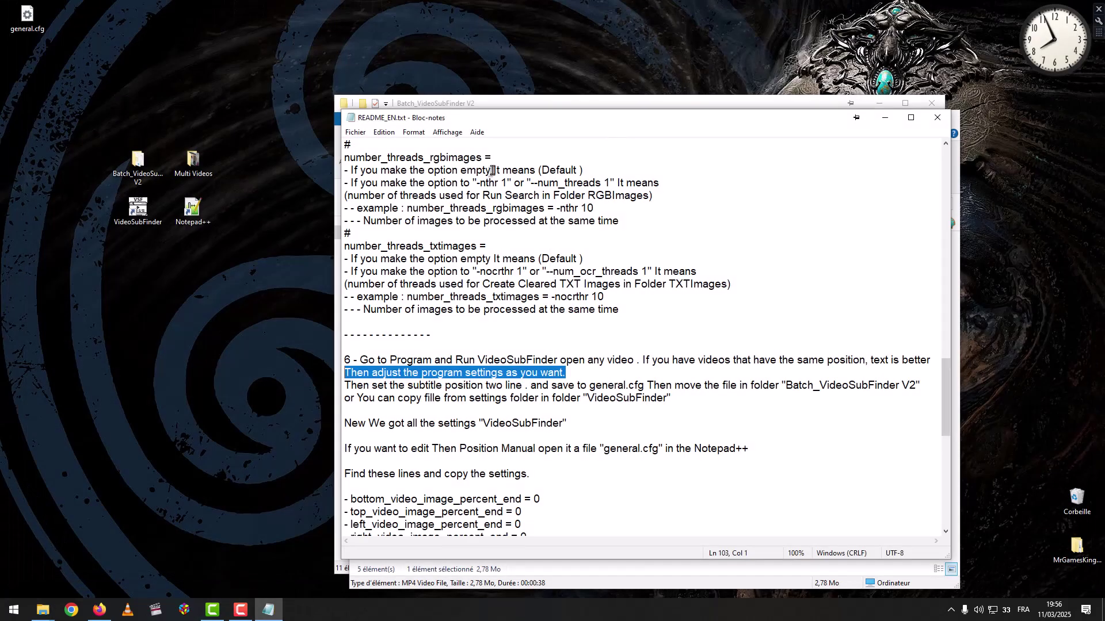
- Move general.cfg from the Desktop into the Batch_VideoSubFinder V2 folder, replacing the existing file
{"action": "left_click_drag", "start_coordinate": [121, 269], "coordinate": [138, 164]}
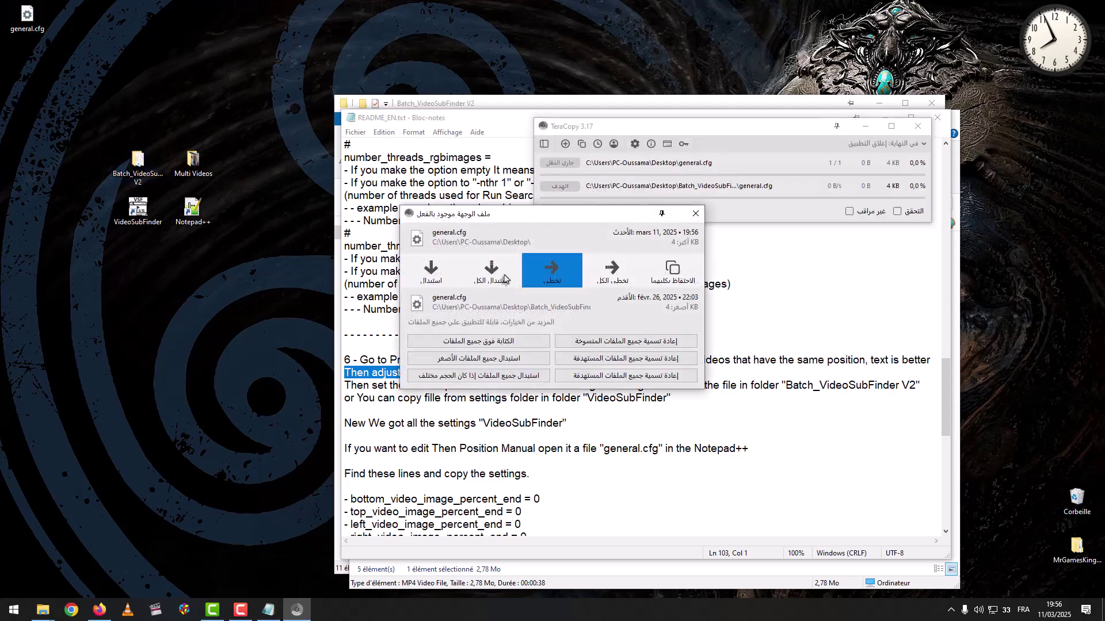
{"action": "left_click", "coordinate": [505, 276]}
{"action": "left_click", "coordinate": [518, 259]}
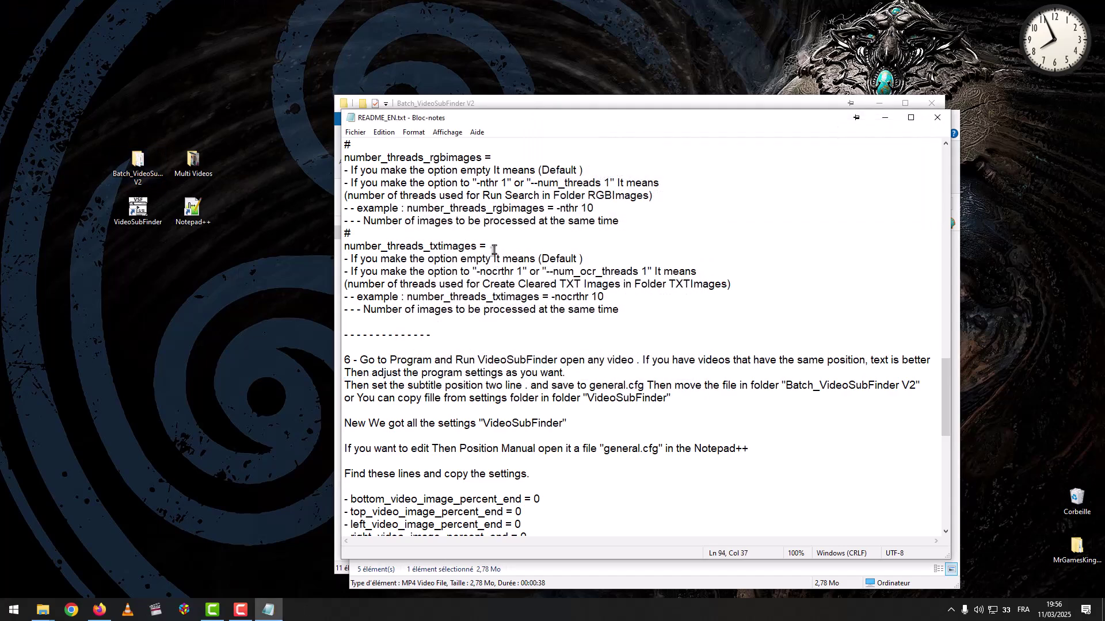
- Read the README's manual position note, close the extra folder windows, and open general.cfg from Batch_VideoSubFinder V2 in Notepad++
{"action": "scroll", "coordinate": [495, 249], "scroll_direction": "down", "scroll_amount": 3}
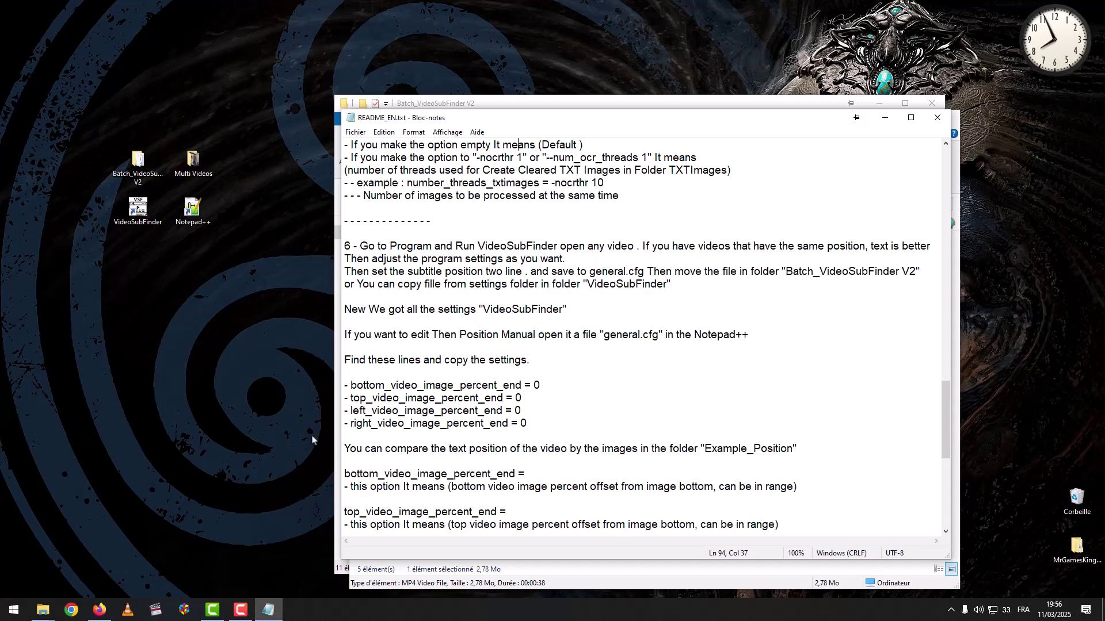
{"action": "mouse_move", "coordinate": [44, 610]}
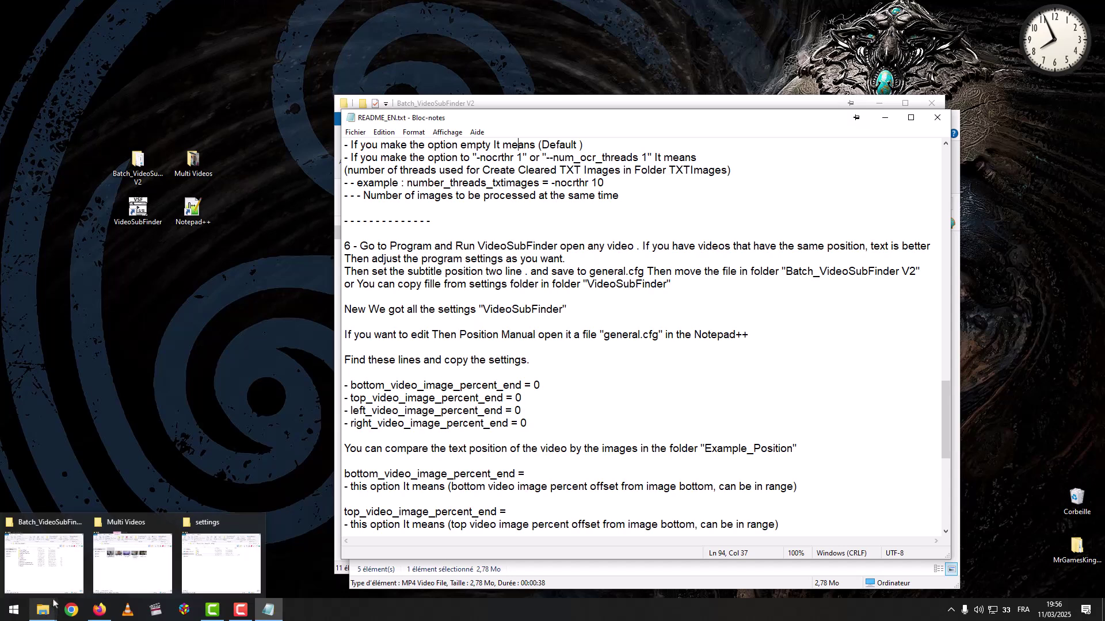
{"action": "left_click", "coordinate": [167, 521]}
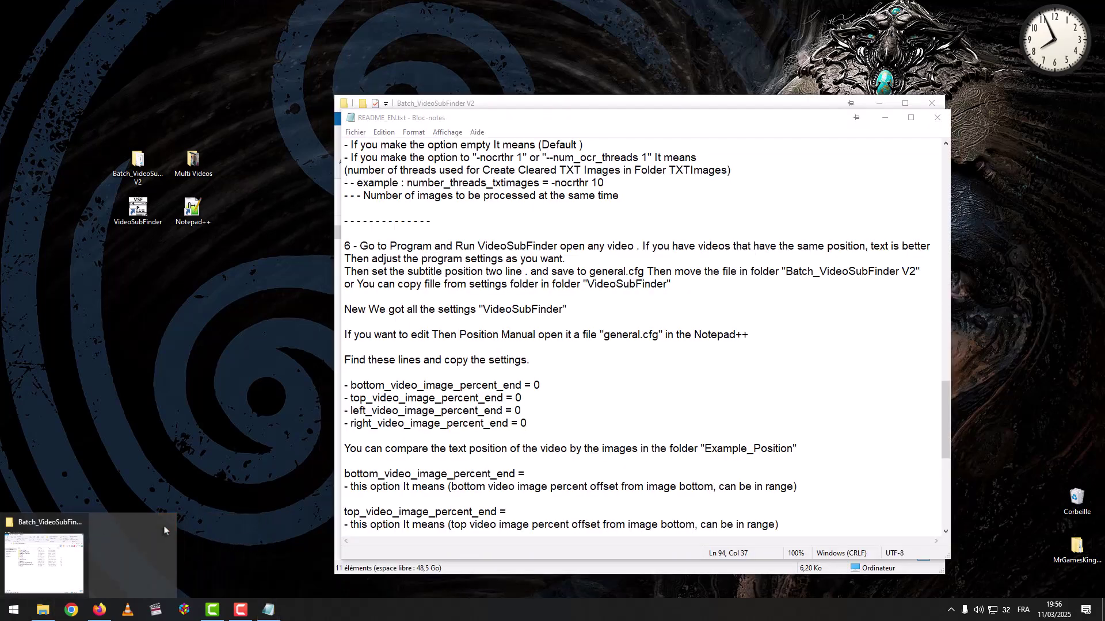
{"action": "left_click", "coordinate": [51, 557]}
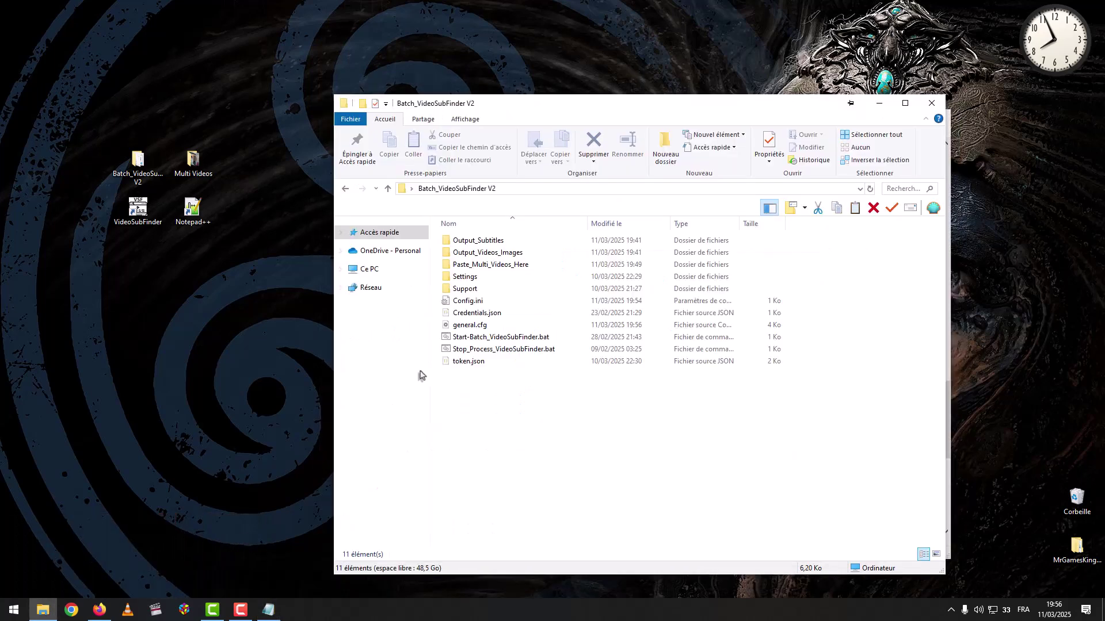
{"action": "left_click", "coordinate": [469, 327]}
{"action": "left_click_drag", "start_coordinate": [470, 327], "coordinate": [194, 209]}
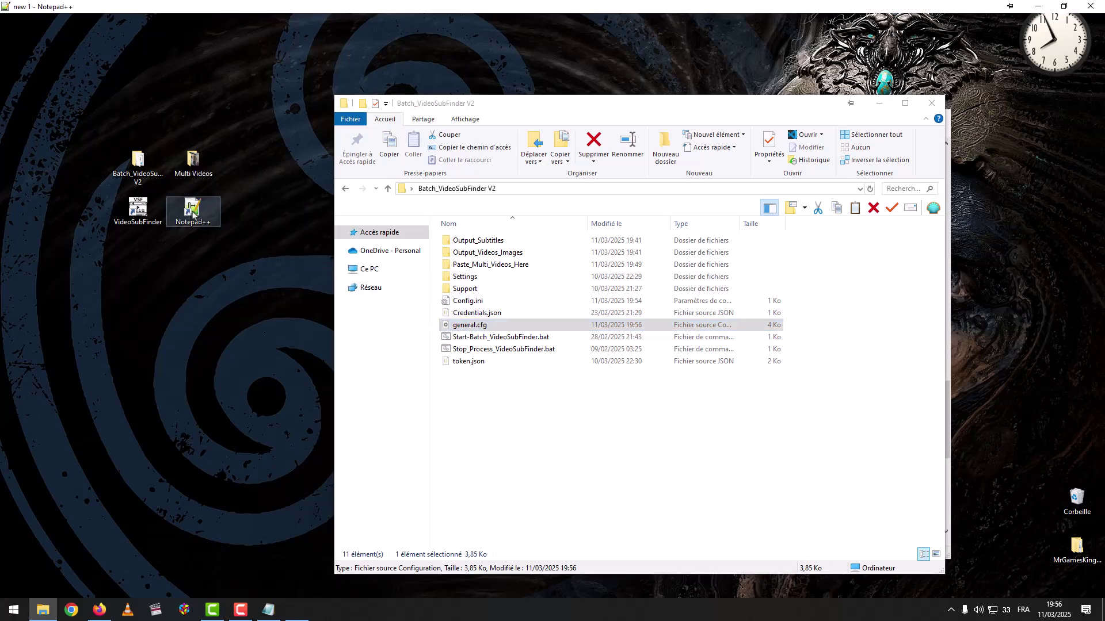
- Search general.cfg for bottom_video_image_percent_end, copied from the README, and highlight the four video image percent lines
{"action": "left_click", "coordinate": [268, 610]}
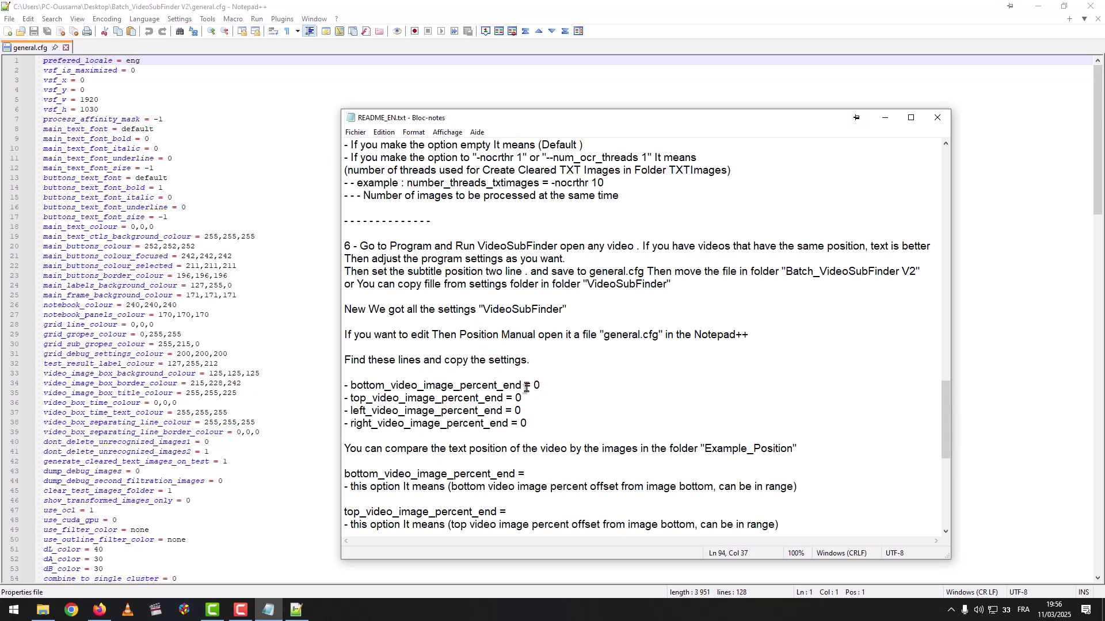
{"action": "left_click_drag", "start_coordinate": [520, 386], "coordinate": [349, 386]}
{"action": "key", "text": "ctrl+c"}
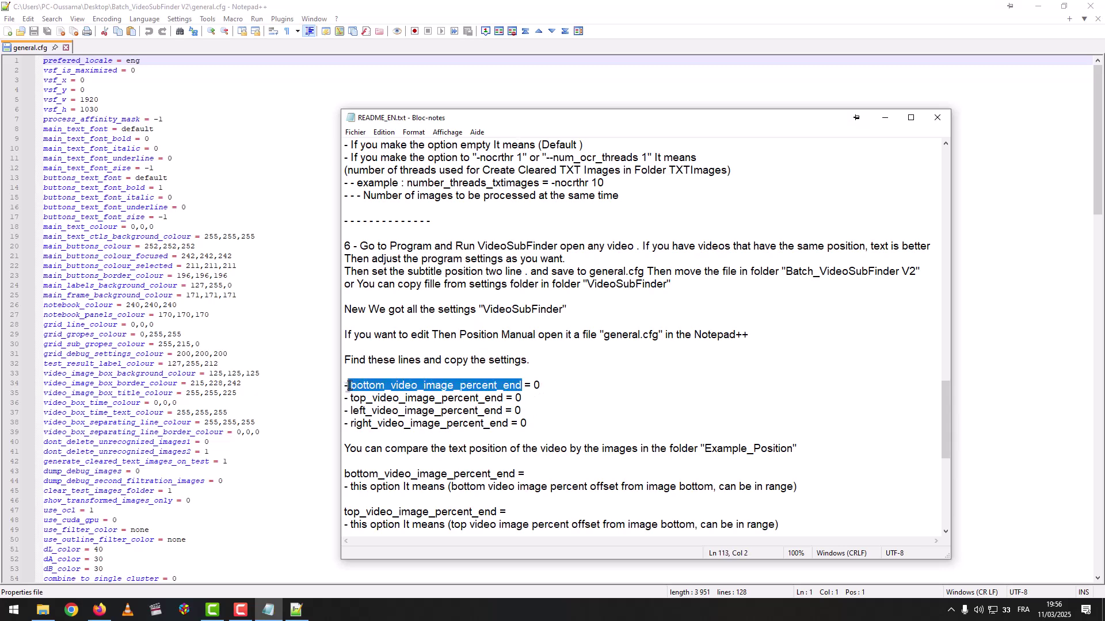
{"action": "double_click", "coordinate": [274, 276]}
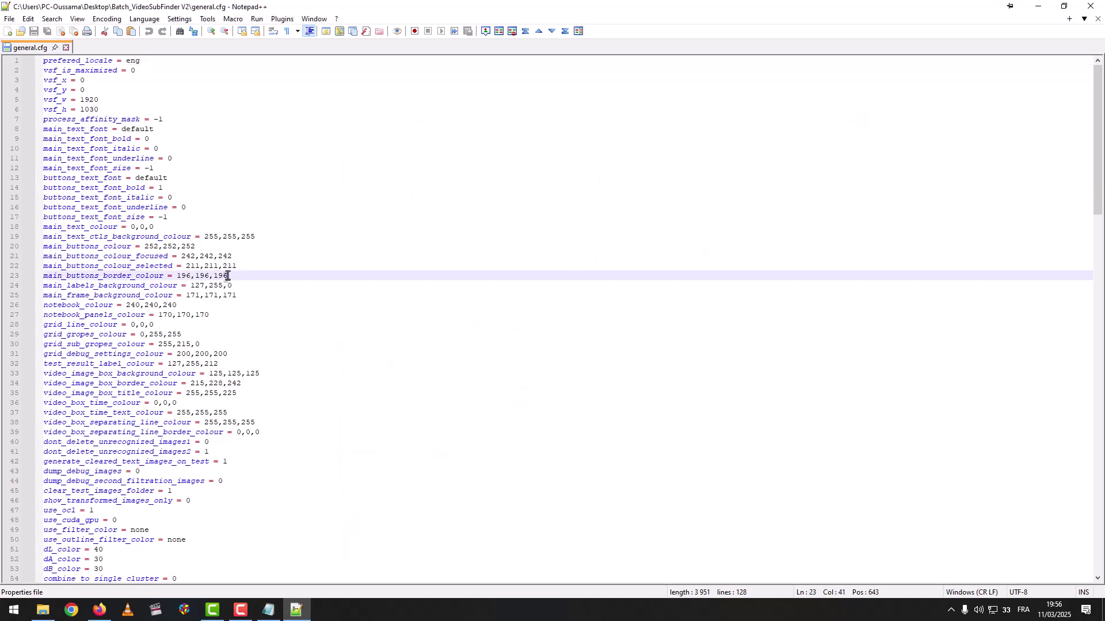
{"action": "key", "text": "ctrl+f"}
{"action": "key", "text": "ctrl+v"}
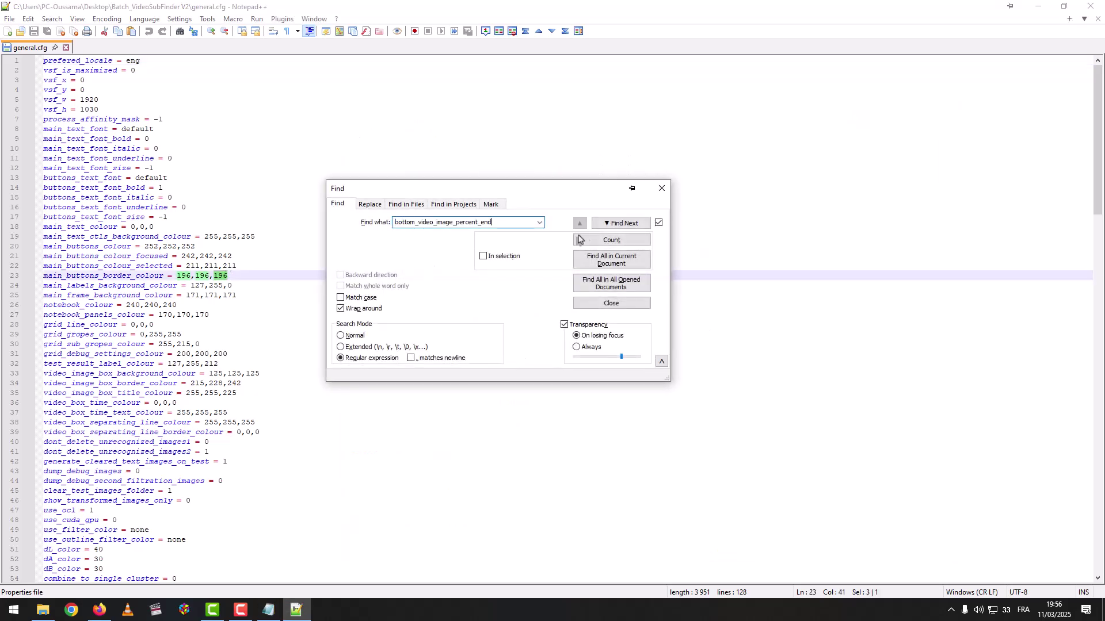
{"action": "left_click", "coordinate": [620, 223]}
{"action": "left_click", "coordinate": [655, 195]}
{"action": "left_click_drag", "start_coordinate": [201, 334], "coordinate": [36, 307]}
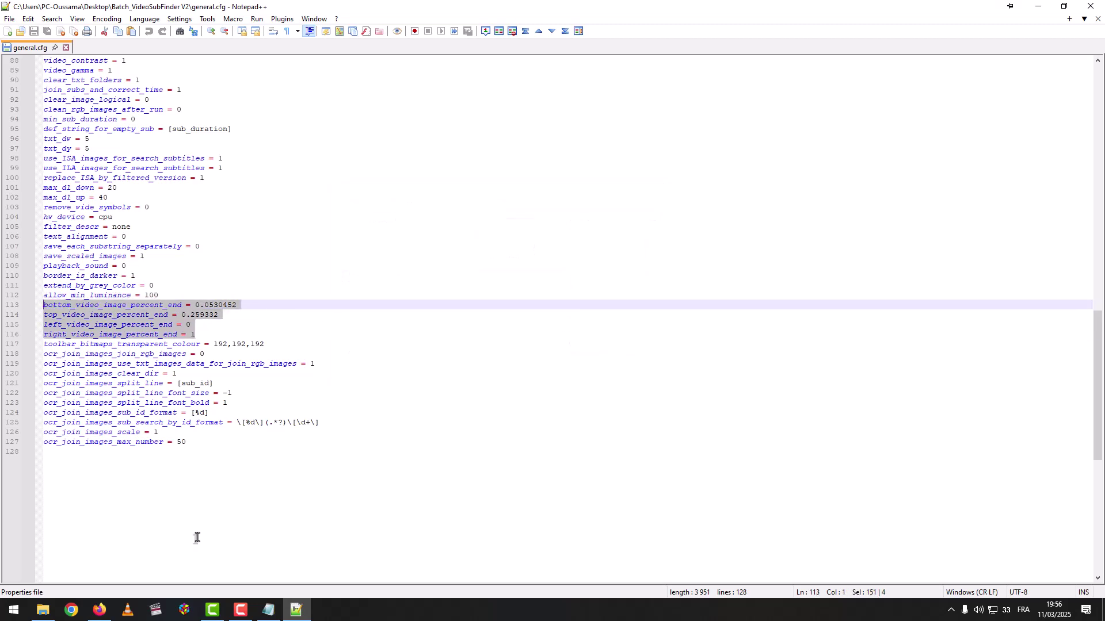
- Follow the README's Example_Position note by opening that folder inside Support and viewing the images from Position 1 to Position4
{"action": "left_click", "coordinate": [268, 610]}
{"action": "scroll", "coordinate": [473, 414], "scroll_direction": "down", "scroll_amount": 2}
{"action": "scroll", "coordinate": [473, 414], "scroll_direction": "down", "scroll_amount": 1}
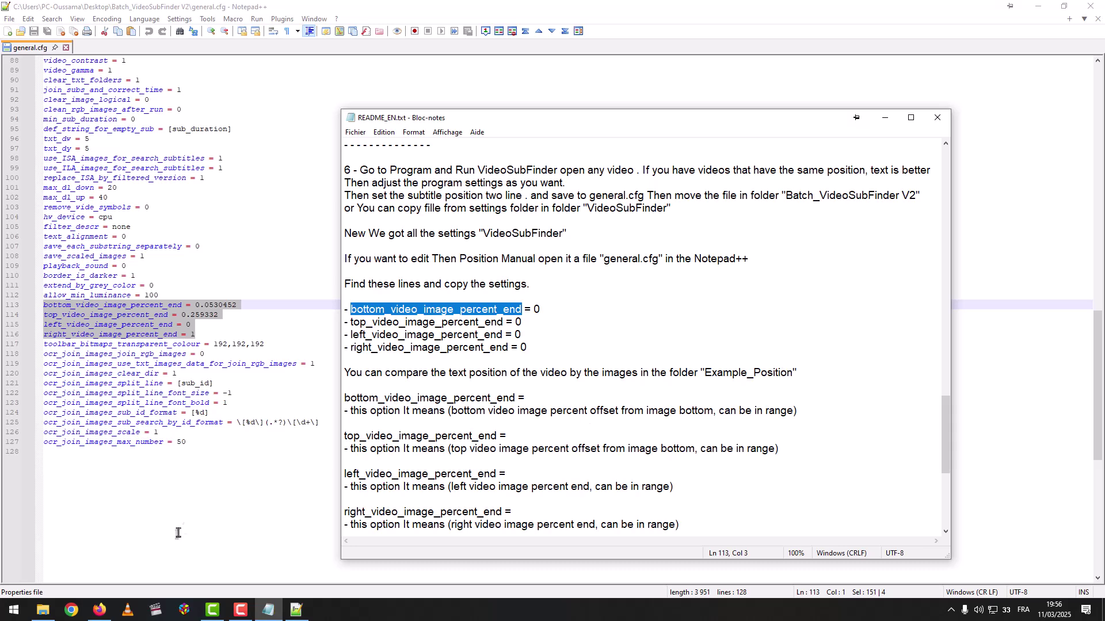
{"action": "left_click", "coordinate": [43, 610]}
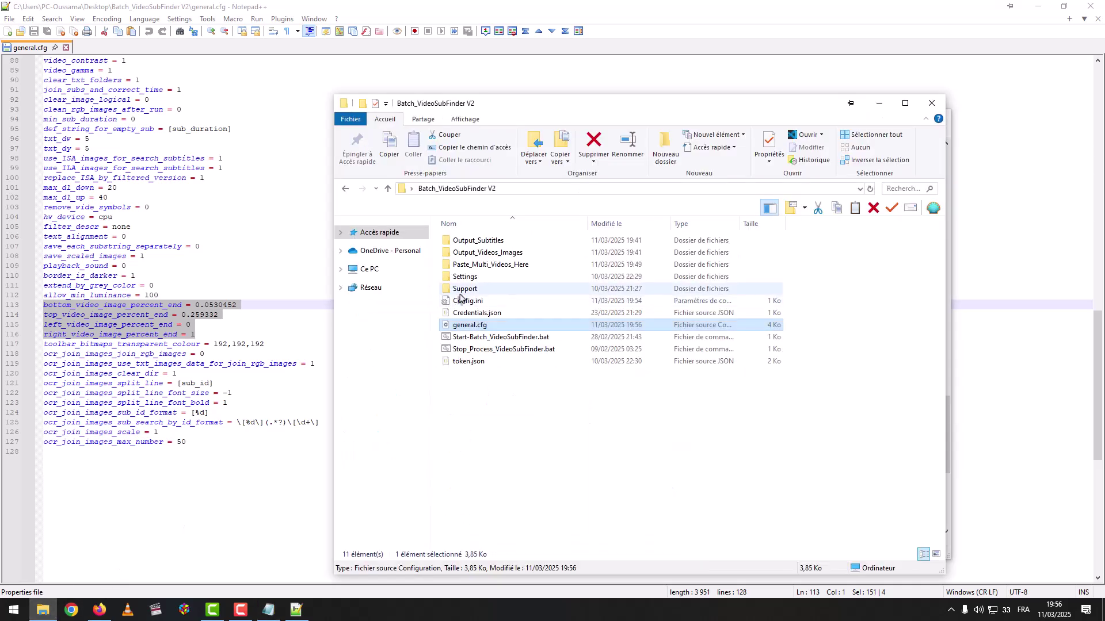
{"action": "double_click", "coordinate": [466, 294]}
{"action": "double_click", "coordinate": [468, 240]}
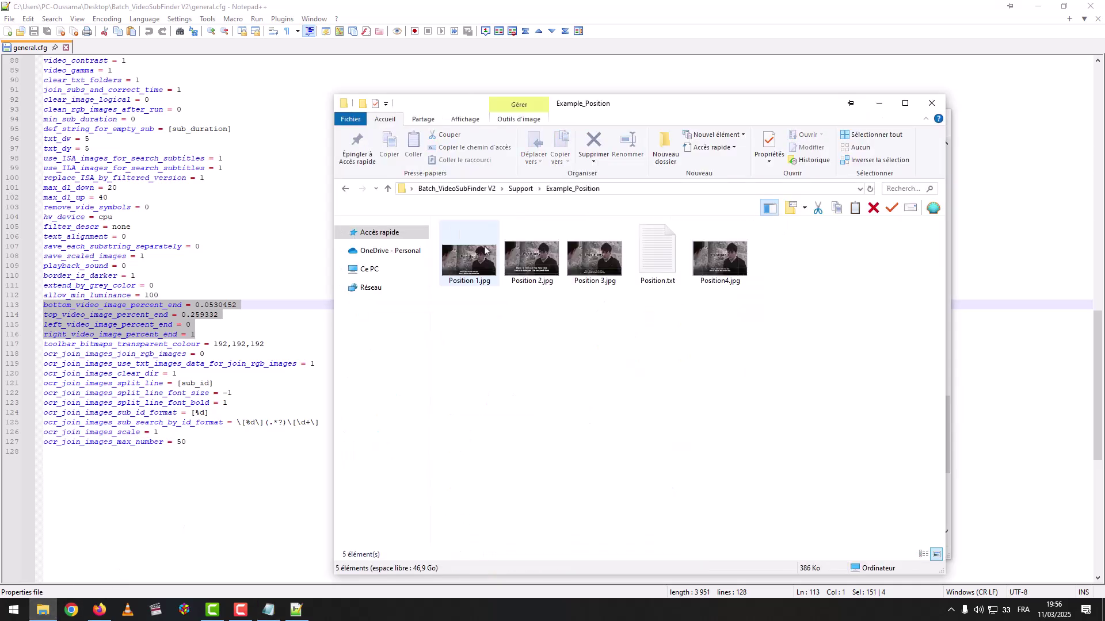
{"action": "double_click", "coordinate": [473, 270]}
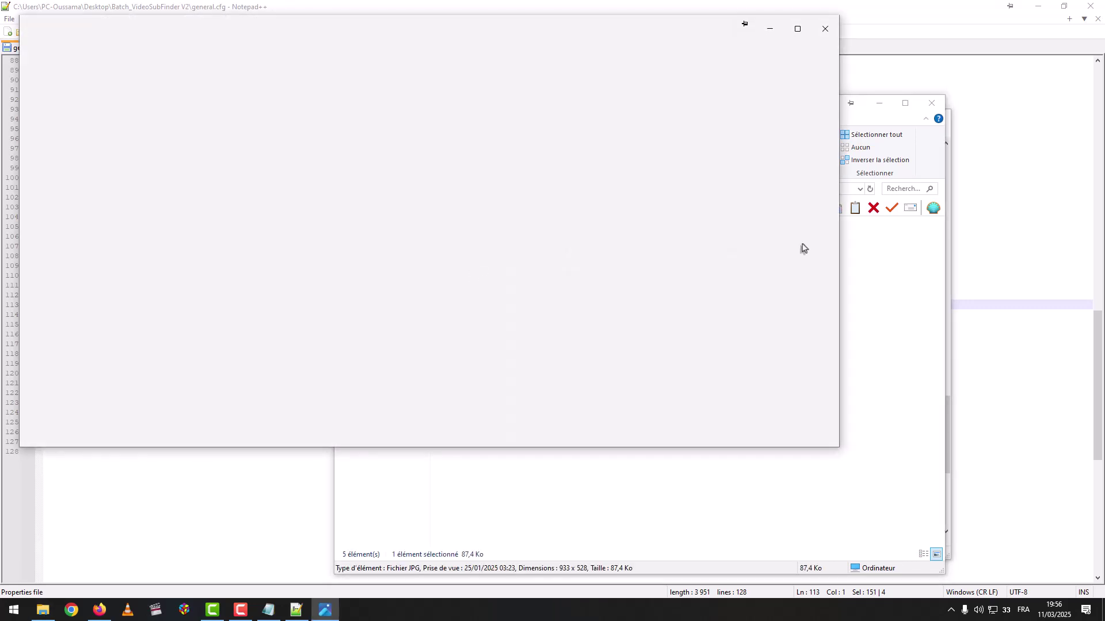
{"action": "left_click", "coordinate": [832, 231]}
{"action": "left_click", "coordinate": [832, 231]}
{"action": "left_click", "coordinate": [832, 232]}
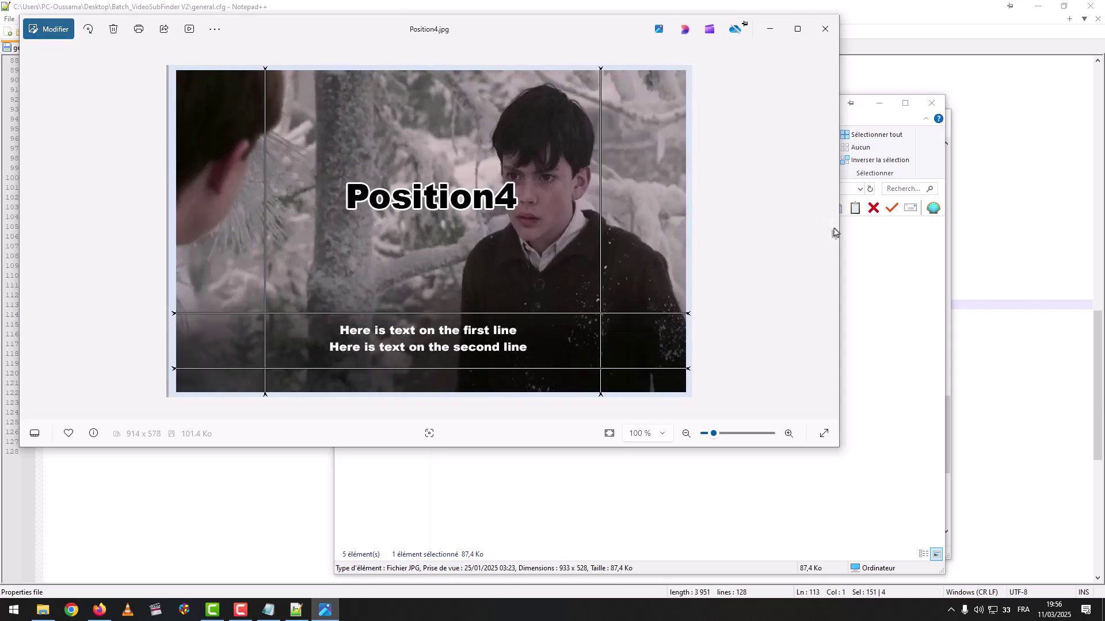
{"action": "left_click", "coordinate": [825, 28]}
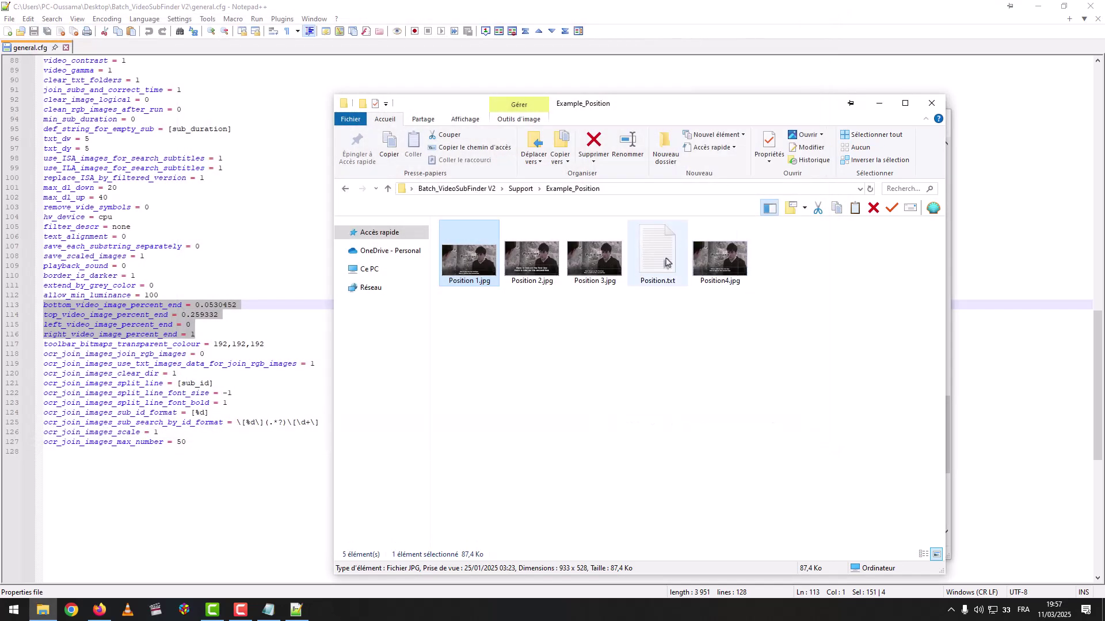
- Examine the Position 1 values in Position.txt against general.cfg, return to the Batch_VideoSubFinder V2 folder, and close Notepad++
{"action": "double_click", "coordinate": [662, 256]}
{"action": "left_click_drag", "start_coordinate": [214, 306], "coordinate": [731, 195]}
{"action": "scroll", "coordinate": [548, 391], "scroll_direction": "down", "scroll_amount": 2}
{"action": "scroll", "coordinate": [561, 409], "scroll_direction": "up", "scroll_amount": 2}
{"action": "left_click_drag", "start_coordinate": [713, 271], "coordinate": [516, 237]}
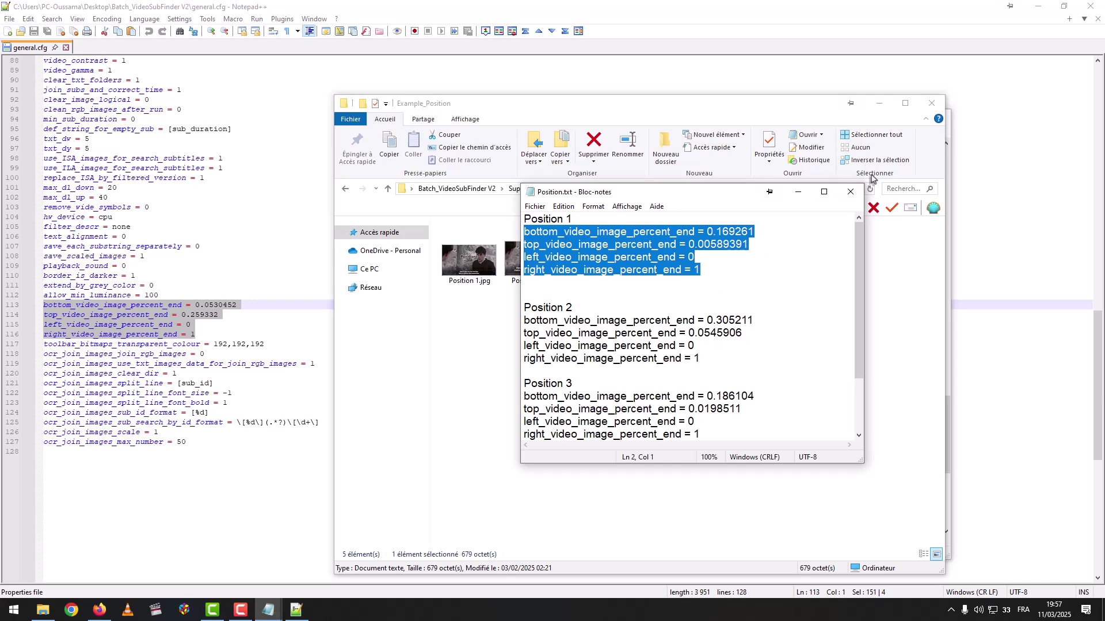
{"action": "left_click", "coordinate": [851, 192]}
{"action": "left_click", "coordinate": [457, 188]}
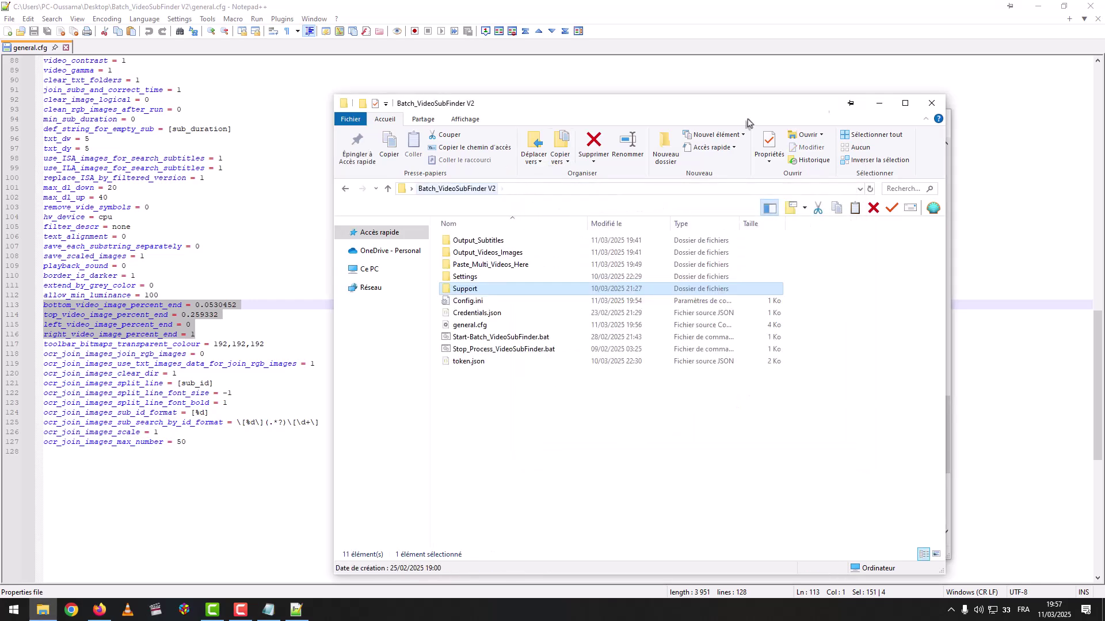
{"action": "left_click", "coordinate": [1097, 8]}
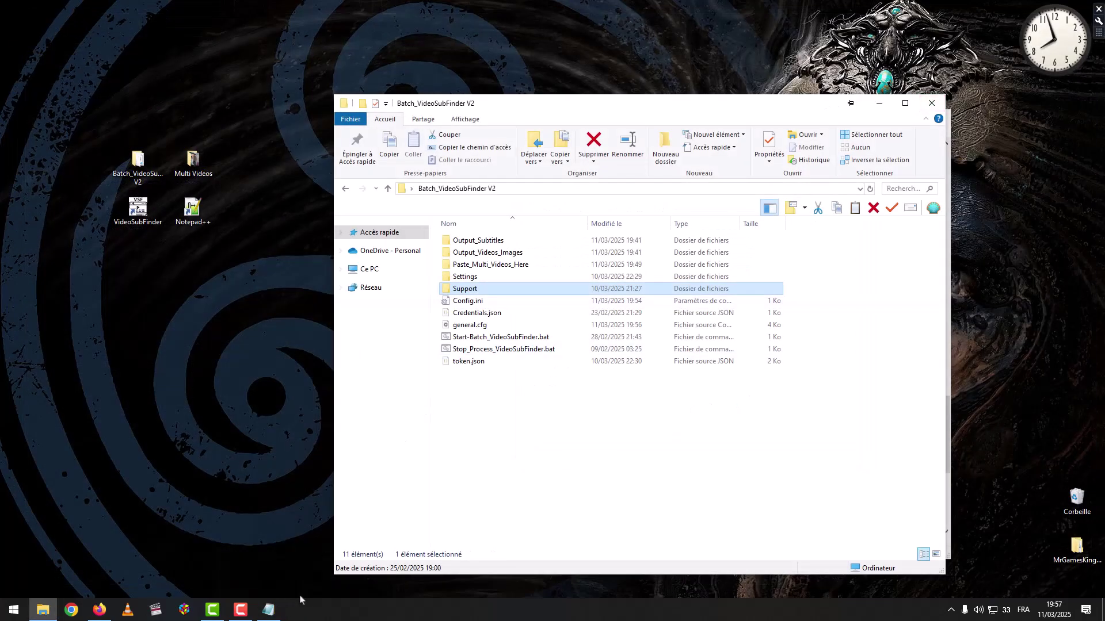
- Read the README's remaining position and run instructions and launch Start-Batch_VideoSubFinder.bat
{"action": "left_click", "coordinate": [268, 610]}
{"action": "scroll", "coordinate": [354, 404], "scroll_direction": "down", "scroll_amount": 1}
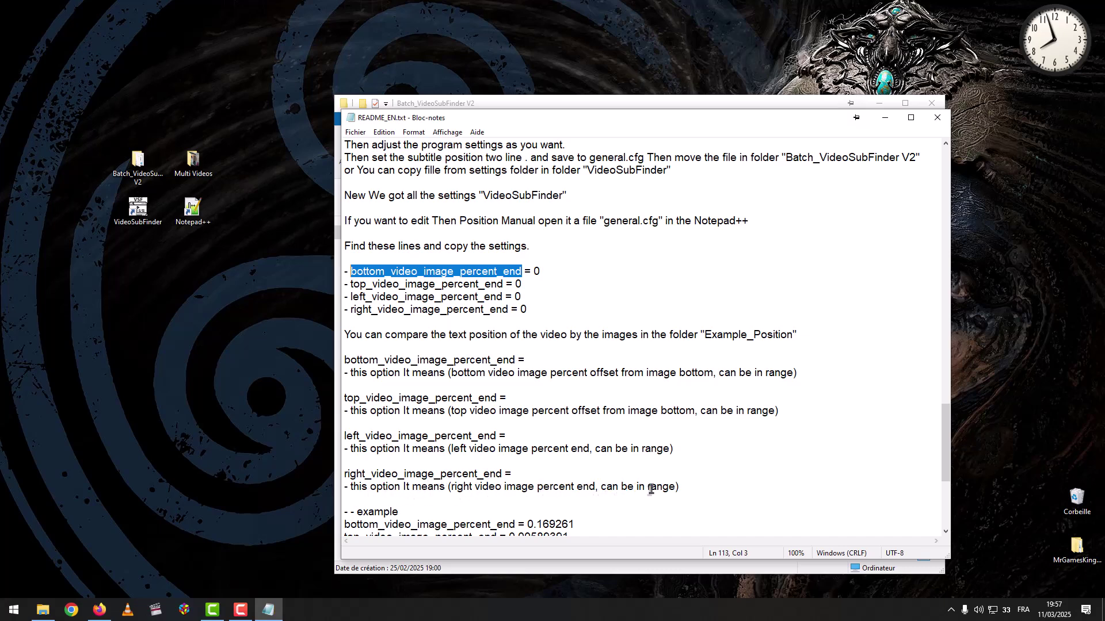
{"action": "scroll", "coordinate": [434, 442], "scroll_direction": "down", "scroll_amount": 3}
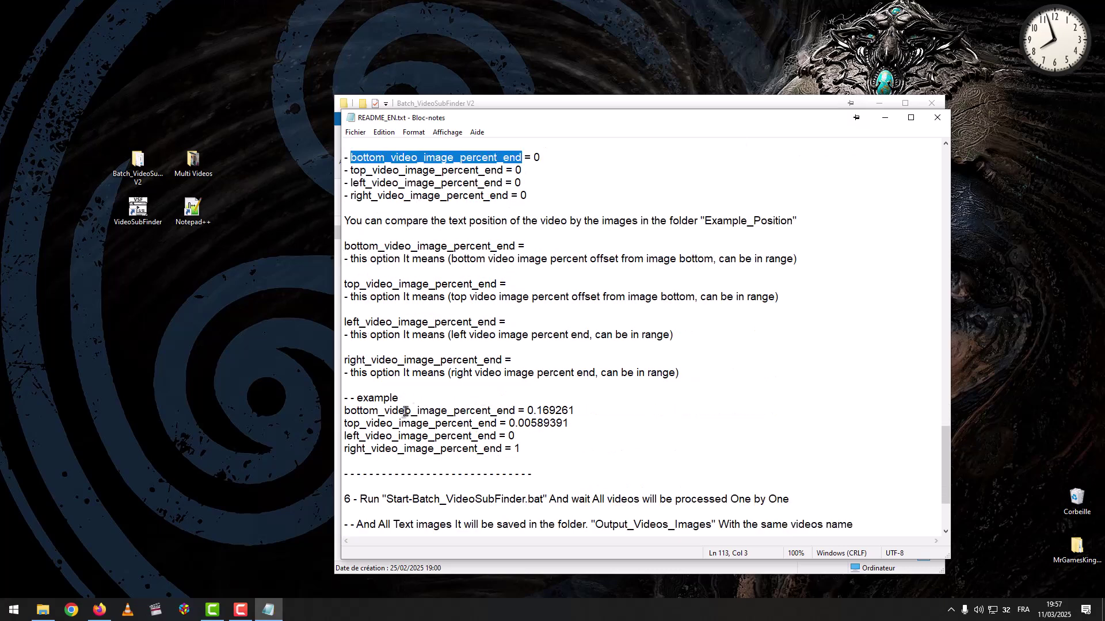
{"action": "scroll", "coordinate": [438, 420], "scroll_direction": "down", "scroll_amount": 3}
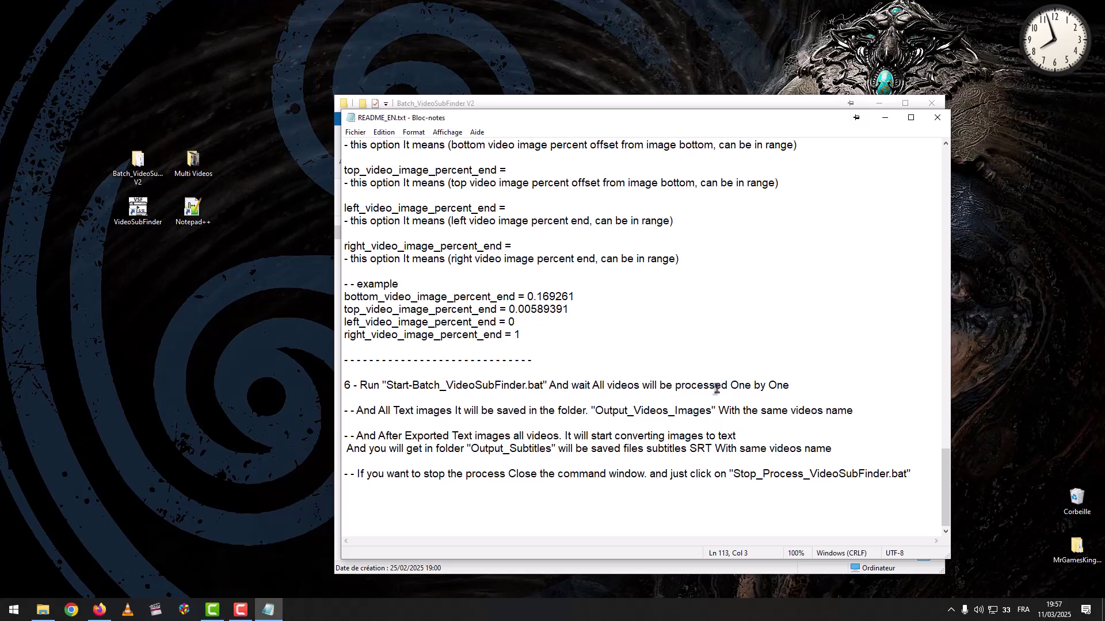
{"action": "left_click", "coordinate": [46, 609]}
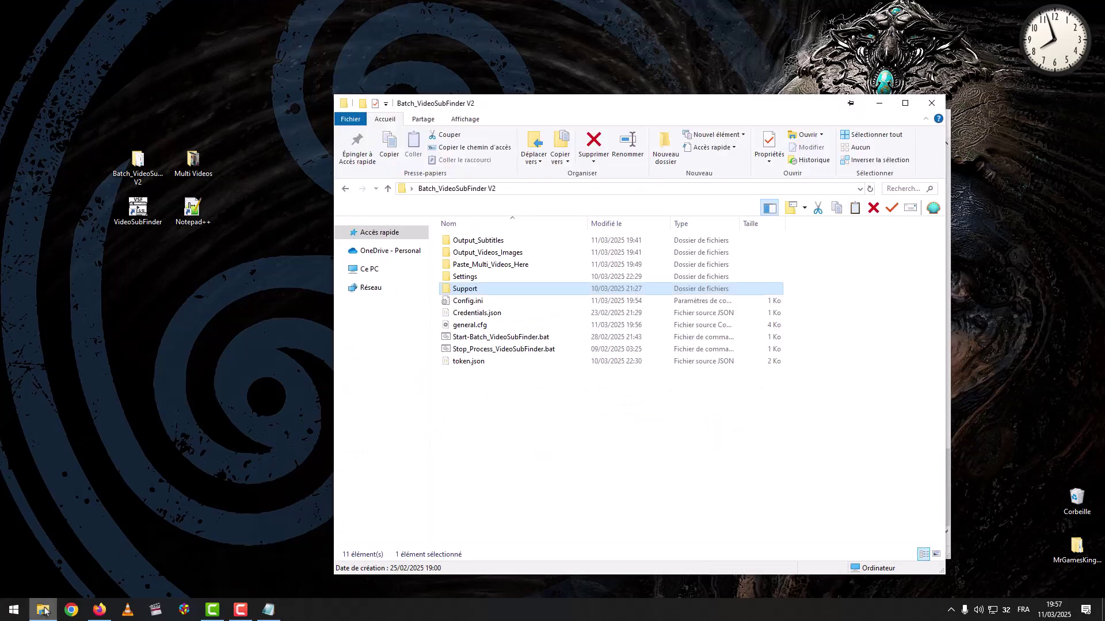
{"action": "double_click", "coordinate": [469, 339]}
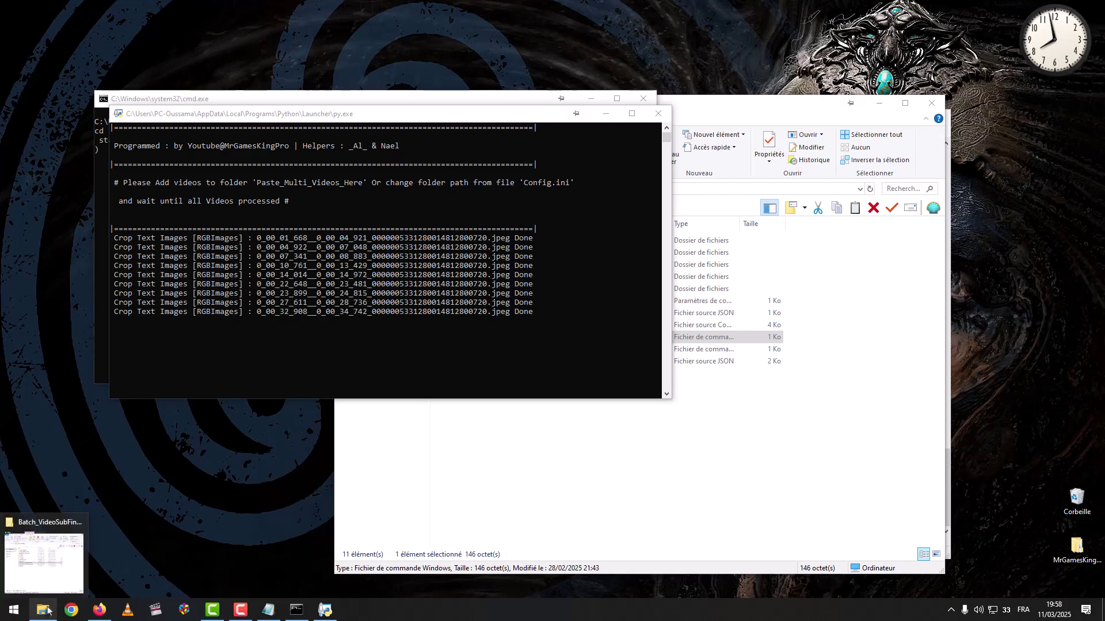
- Check the README's note on where text images are saved, open the Output_Videos_Images folder, and inspect the batch progress window
{"action": "left_click", "coordinate": [270, 610]}
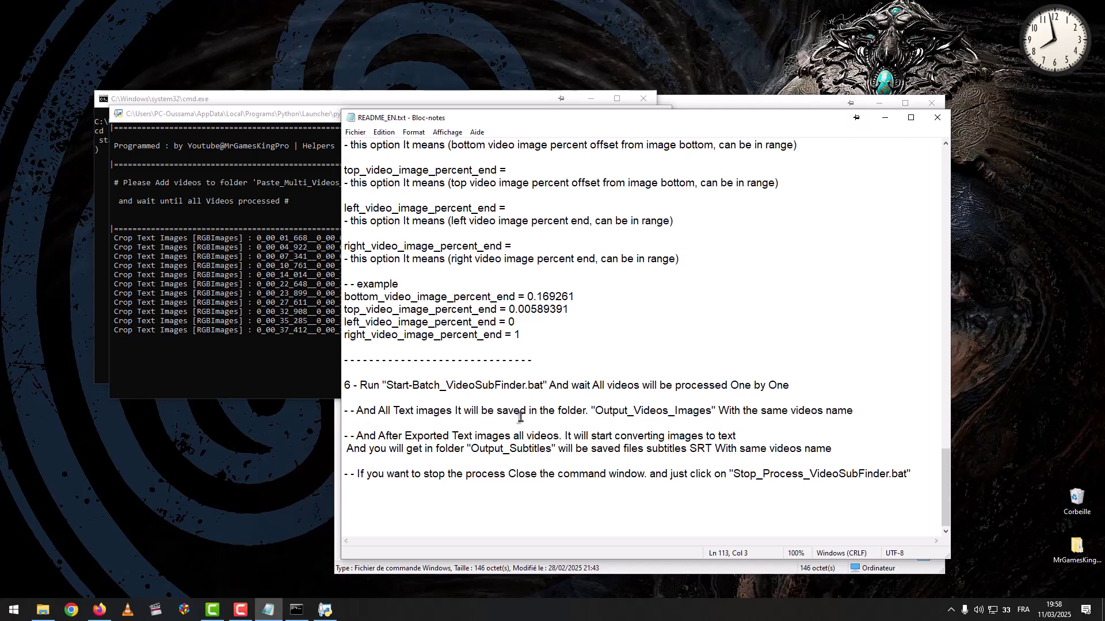
{"action": "left_click_drag", "start_coordinate": [595, 410], "coordinate": [711, 407]}
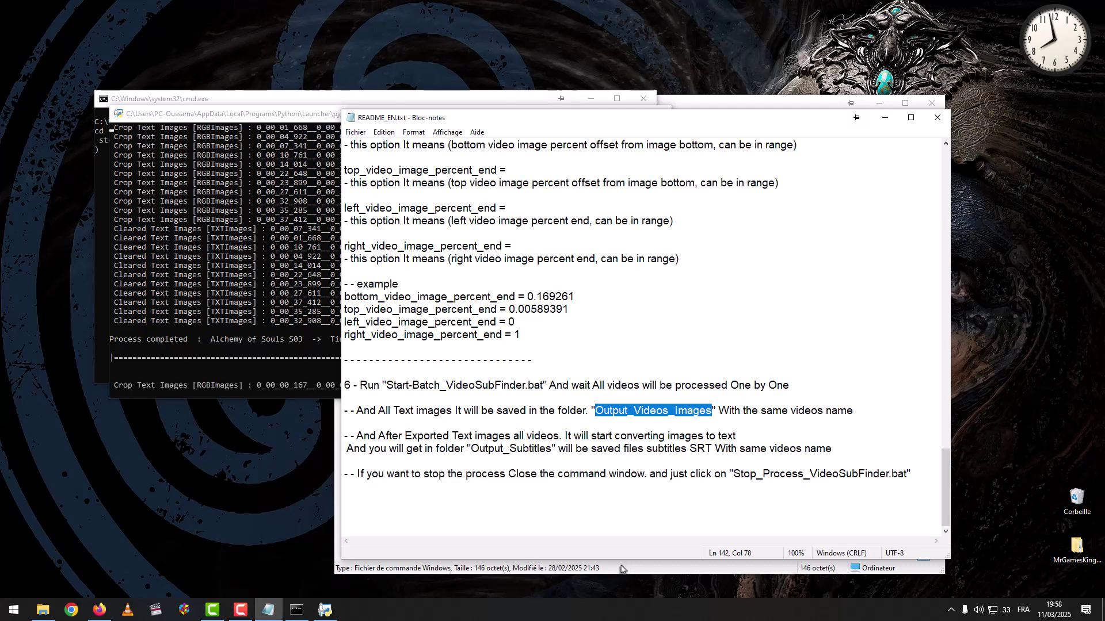
{"action": "left_click", "coordinate": [539, 568]}
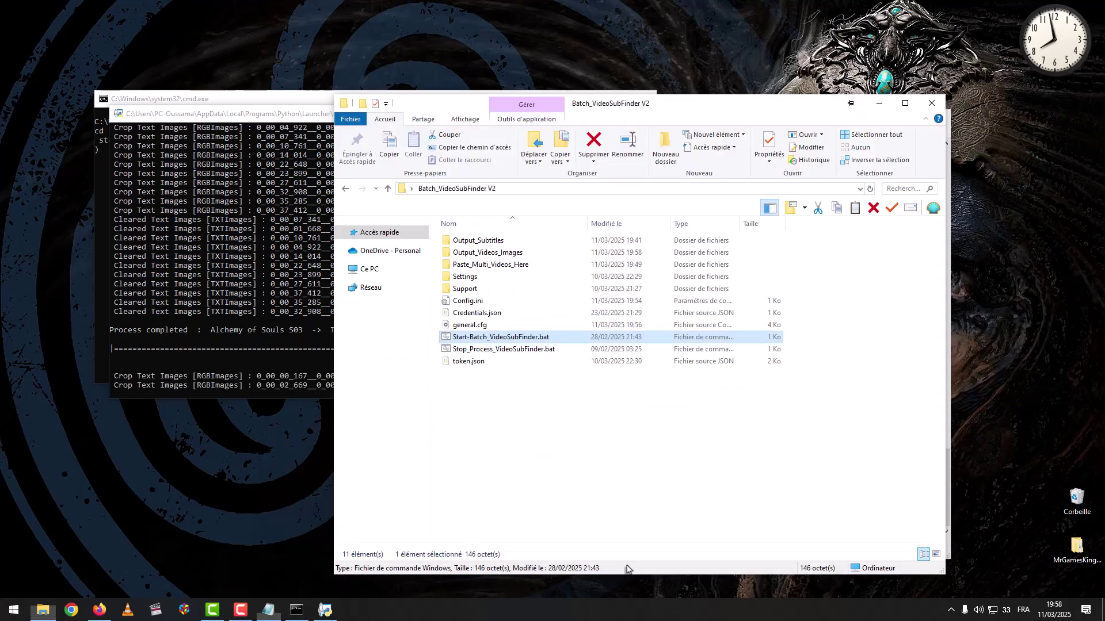
{"action": "double_click", "coordinate": [454, 253]}
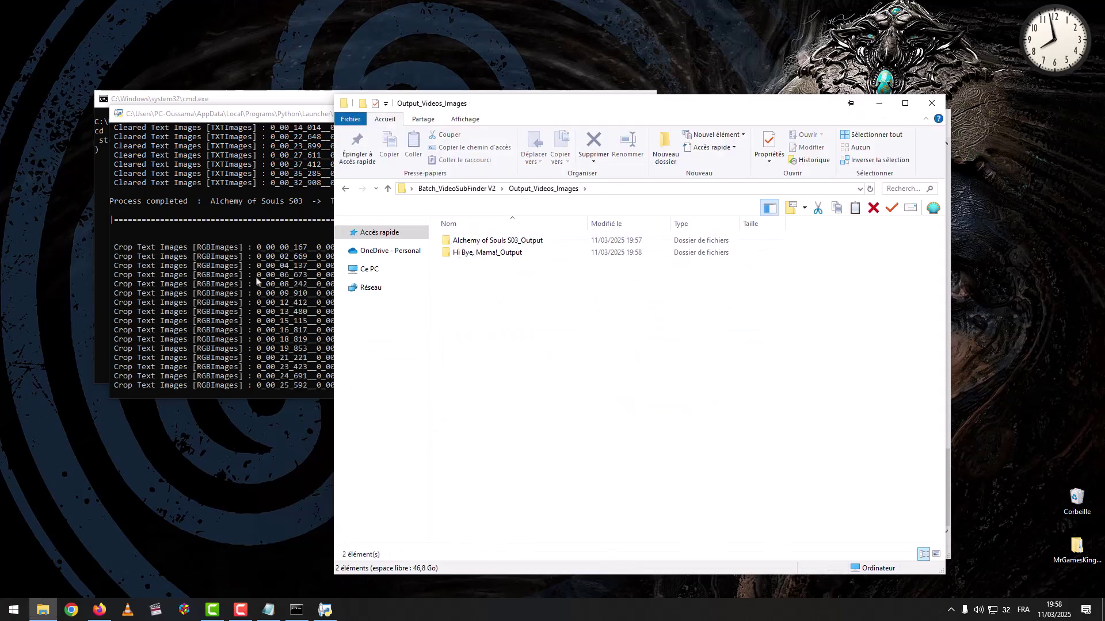
{"action": "left_click", "coordinate": [268, 212]}
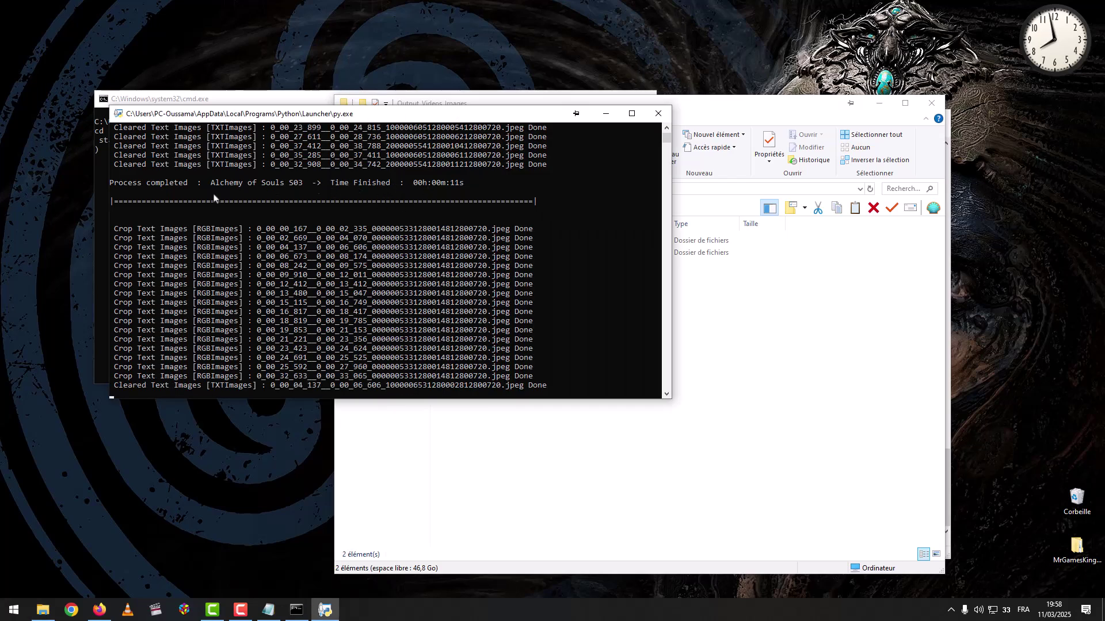
- View the RGBImages and TXTImages folders inside Alchemy of Souls S03_Output and return to Output_Videos_Images
{"action": "left_click", "coordinate": [738, 320]}
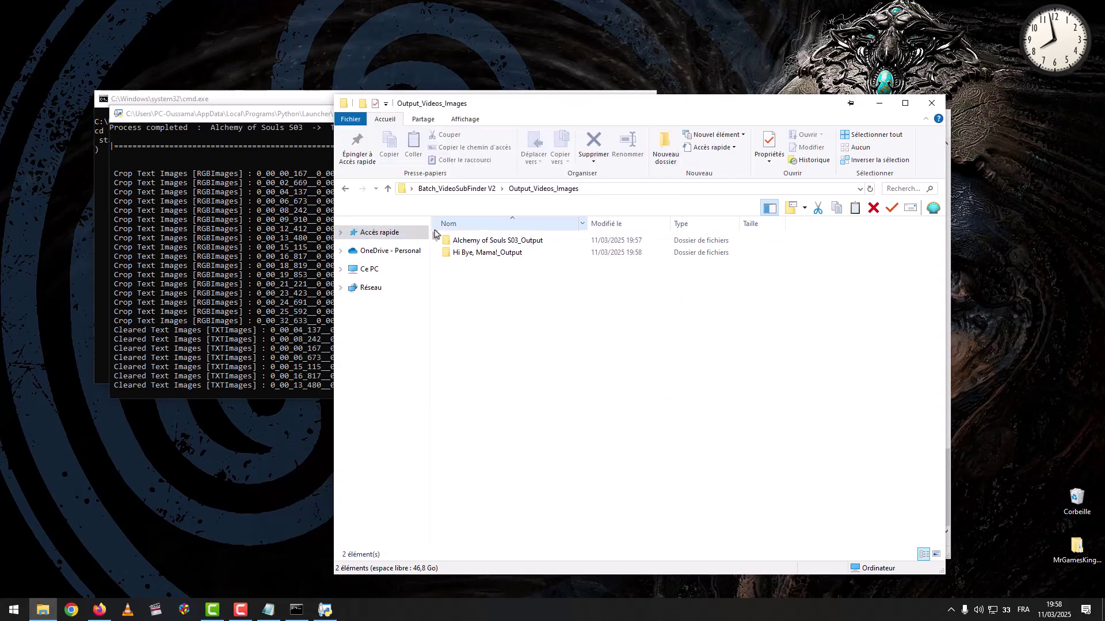
{"action": "double_click", "coordinate": [454, 240]}
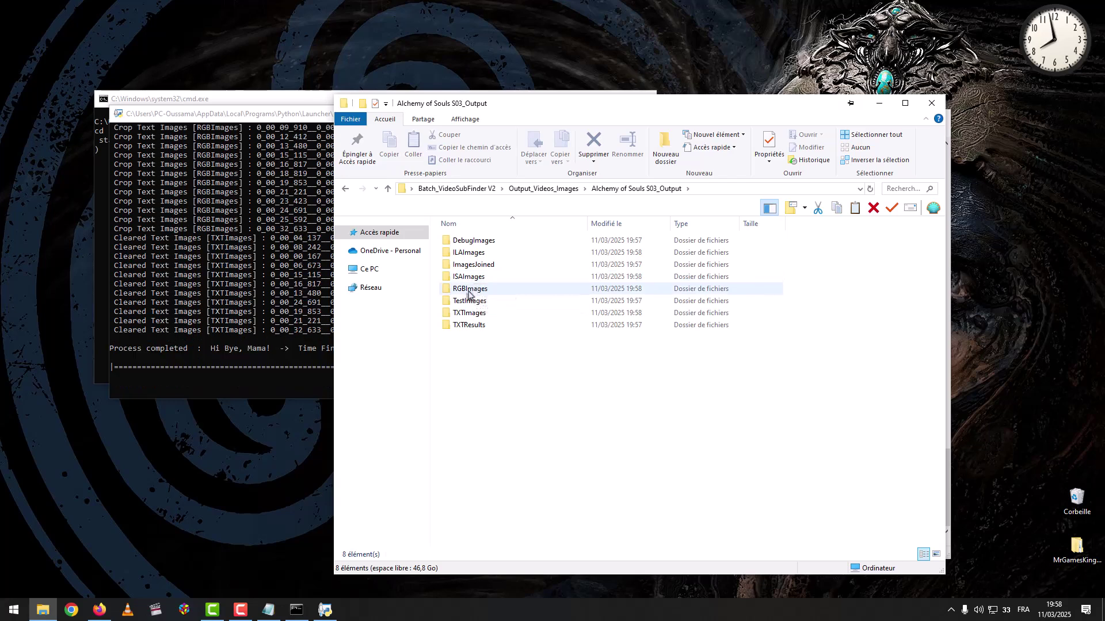
{"action": "double_click", "coordinate": [468, 289]}
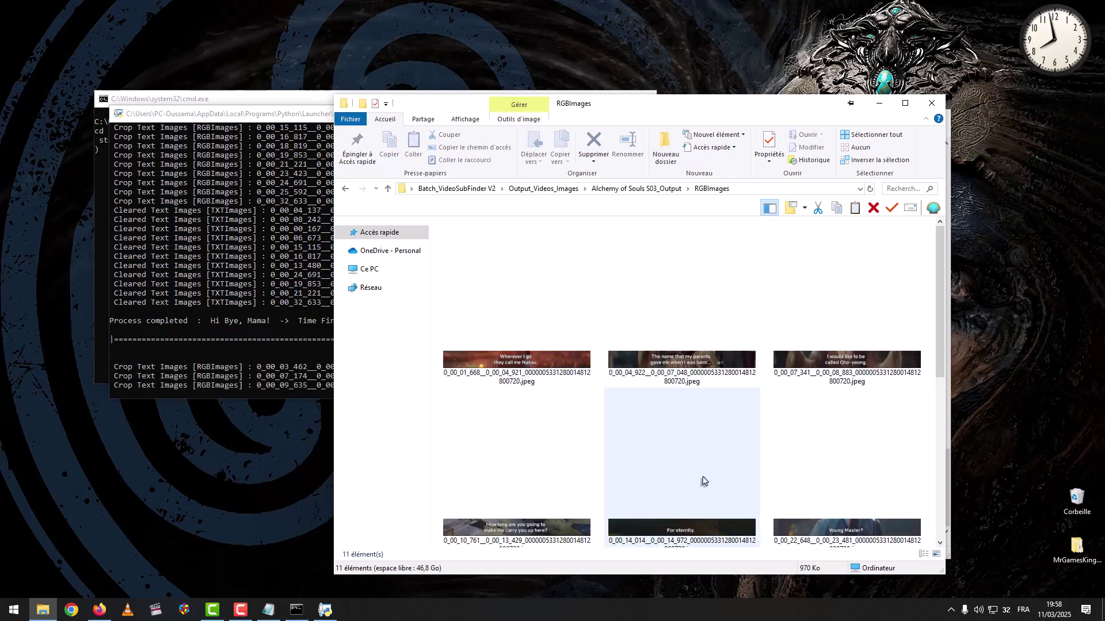
{"action": "left_click", "coordinate": [622, 189]}
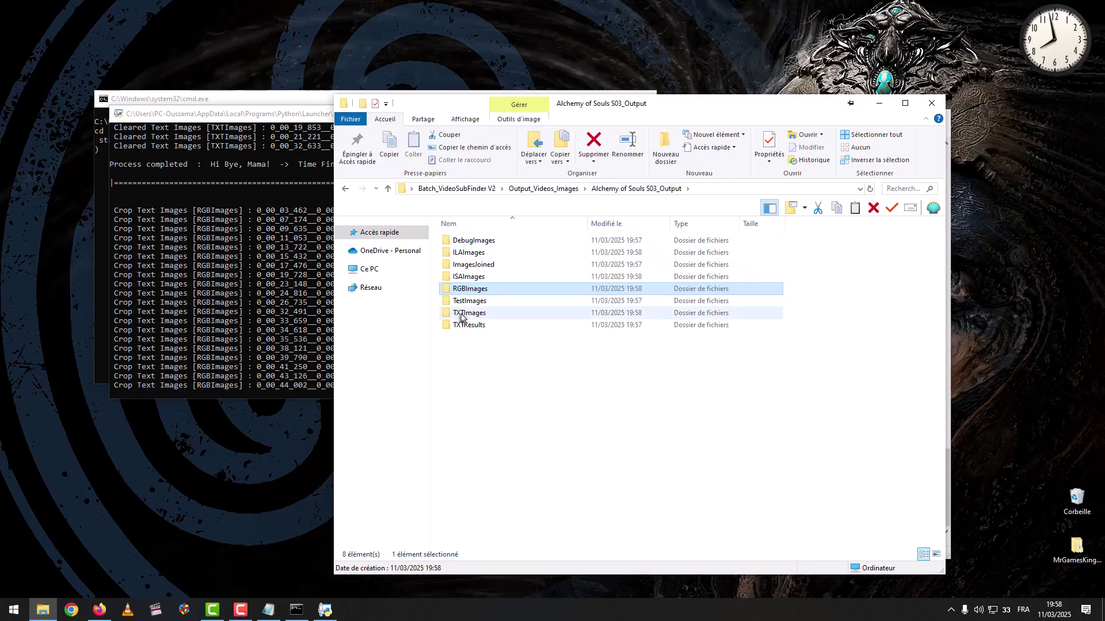
{"action": "double_click", "coordinate": [463, 316]}
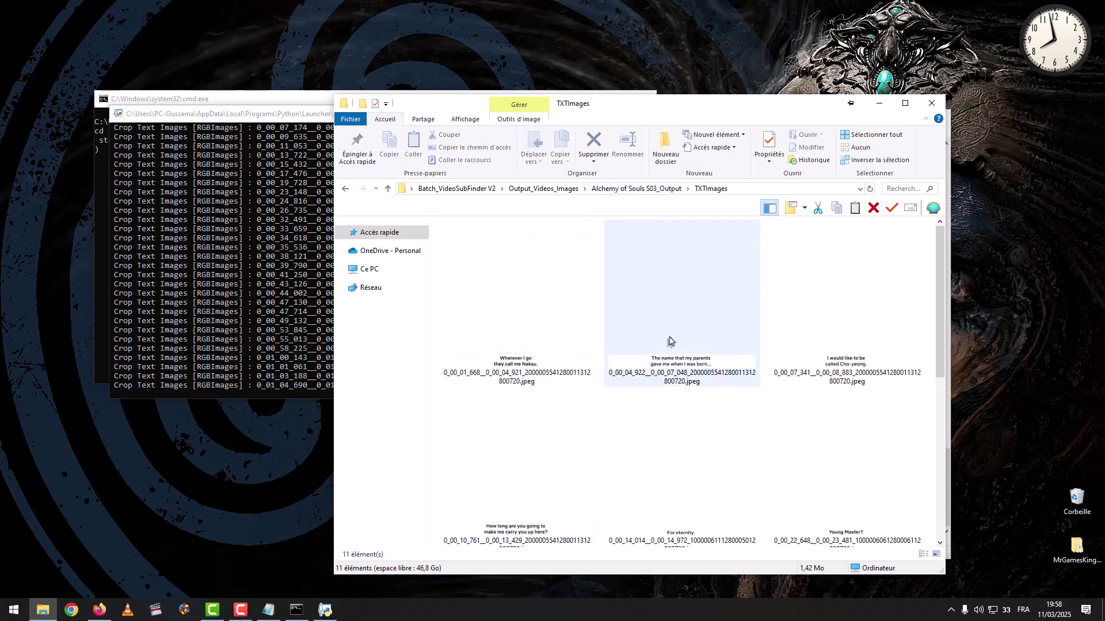
{"action": "left_click", "coordinate": [554, 190]}
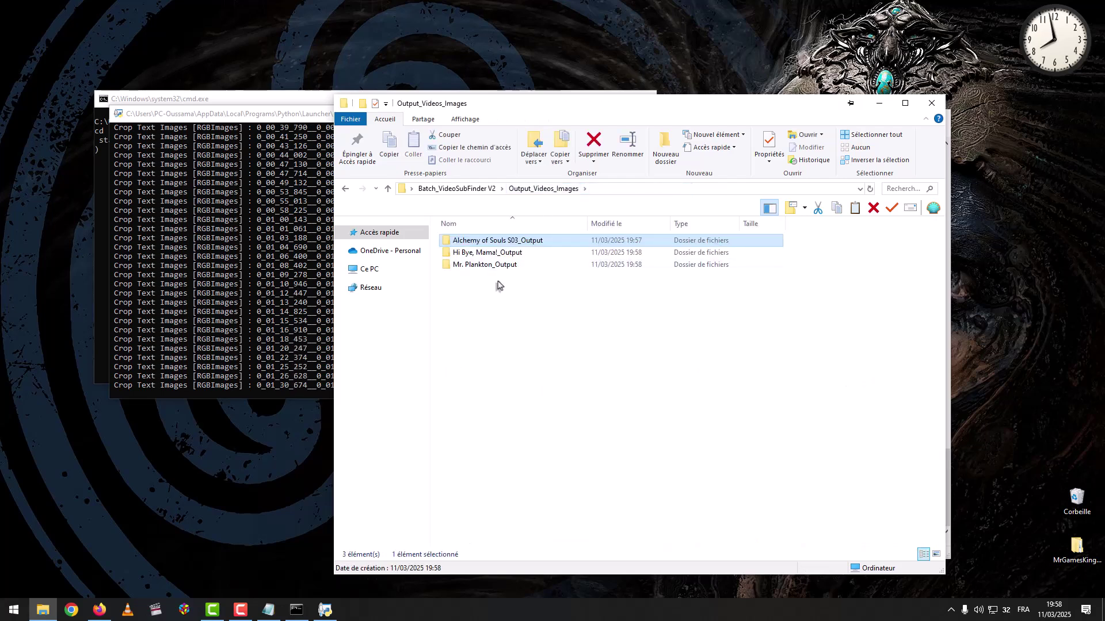
- Arrange the Output_Videos_Images window and the batch progress window side by side, narrowing the progress window
{"action": "left_click_drag", "start_coordinate": [563, 112], "coordinate": [707, 99]}
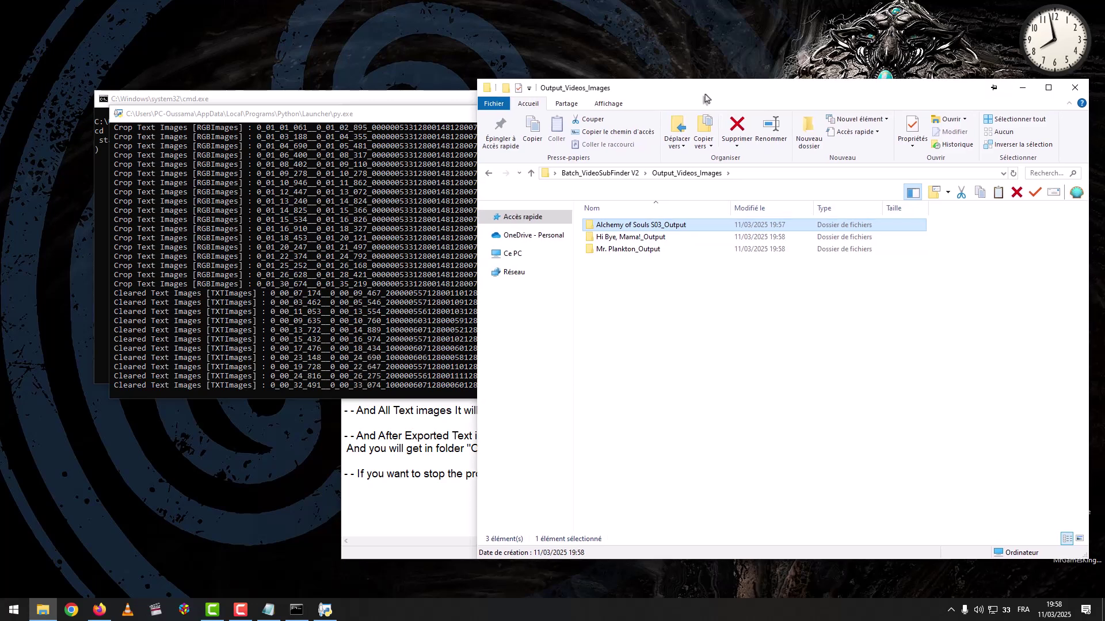
{"action": "left_click_drag", "start_coordinate": [373, 104], "coordinate": [286, 98]}
{"action": "left_click", "coordinate": [470, 89]}
{"action": "left_click_drag", "start_coordinate": [401, 115], "coordinate": [307, 30]}
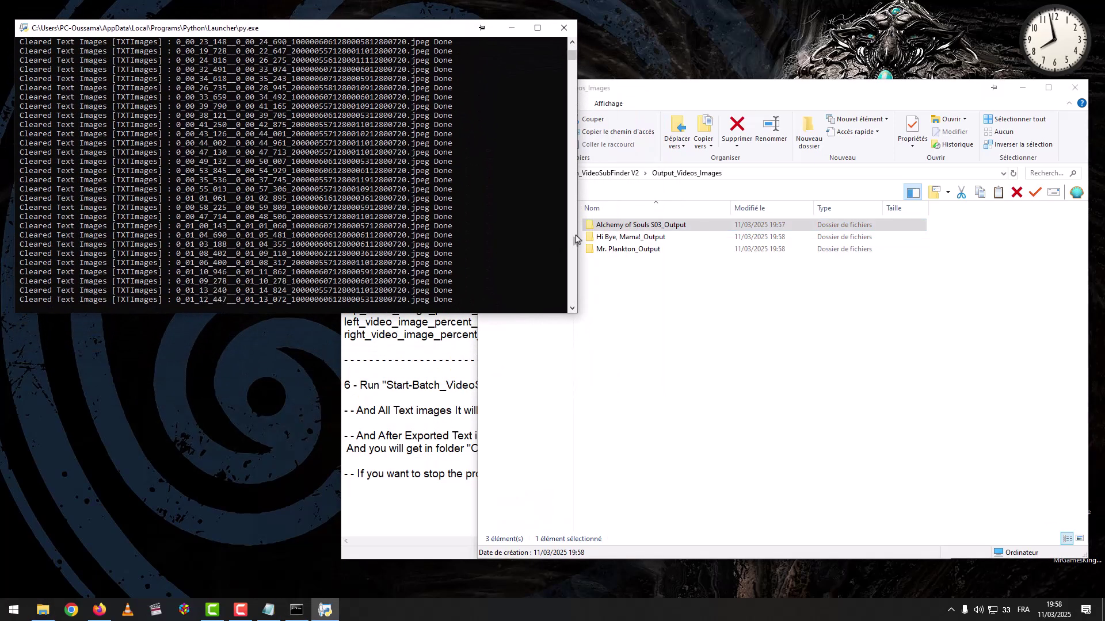
{"action": "left_click_drag", "start_coordinate": [577, 239], "coordinate": [502, 241]}
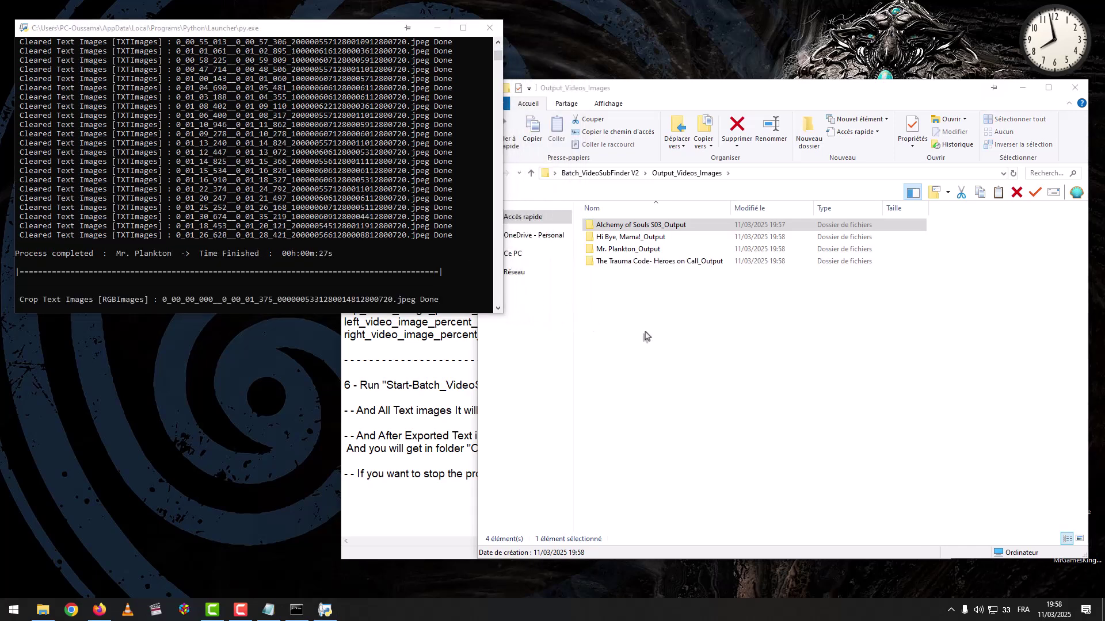
- Compare the source videos in Paste_Multi_Videos_Here with the Output_Videos_Images folders, and look inside The Trauma Code- Heroes on Call_Output
{"action": "left_click", "coordinate": [635, 173]}
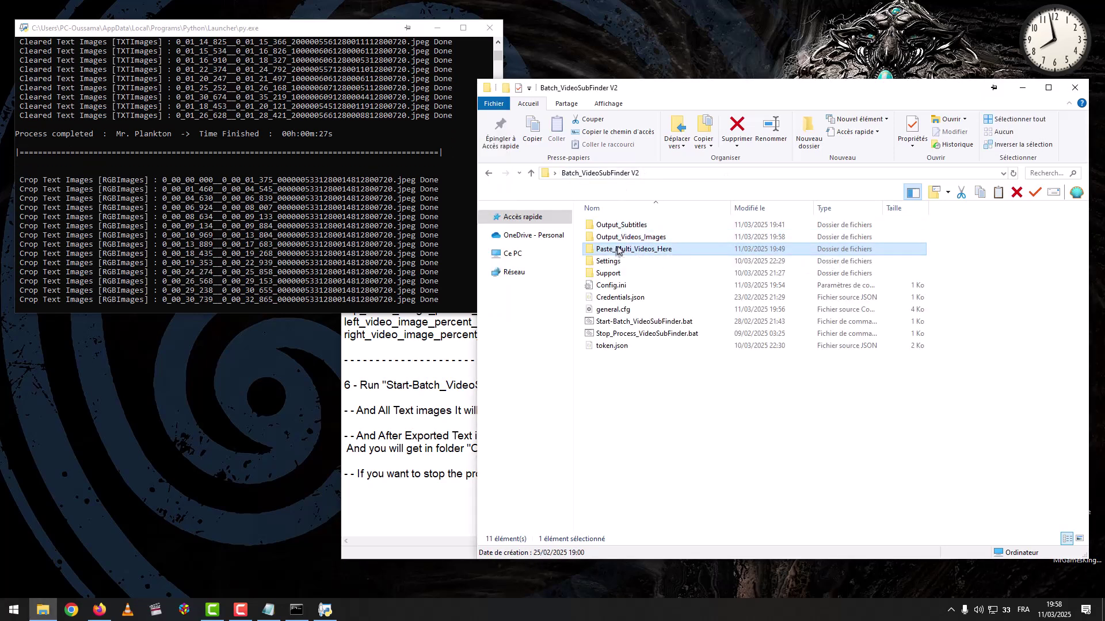
{"action": "double_click", "coordinate": [626, 249]}
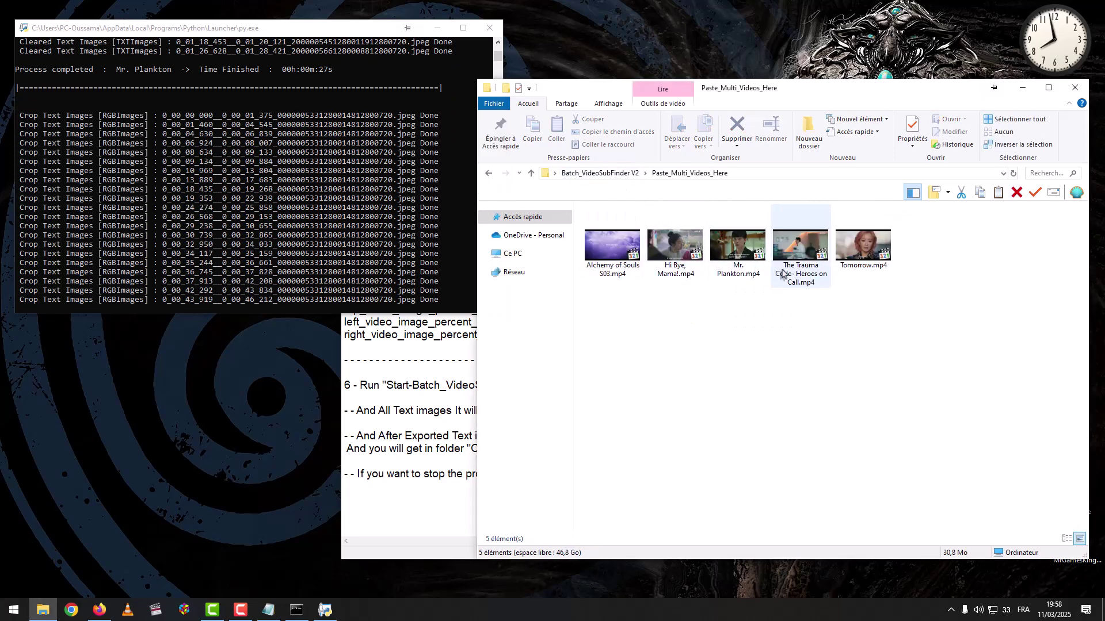
{"action": "left_click", "coordinate": [621, 174]}
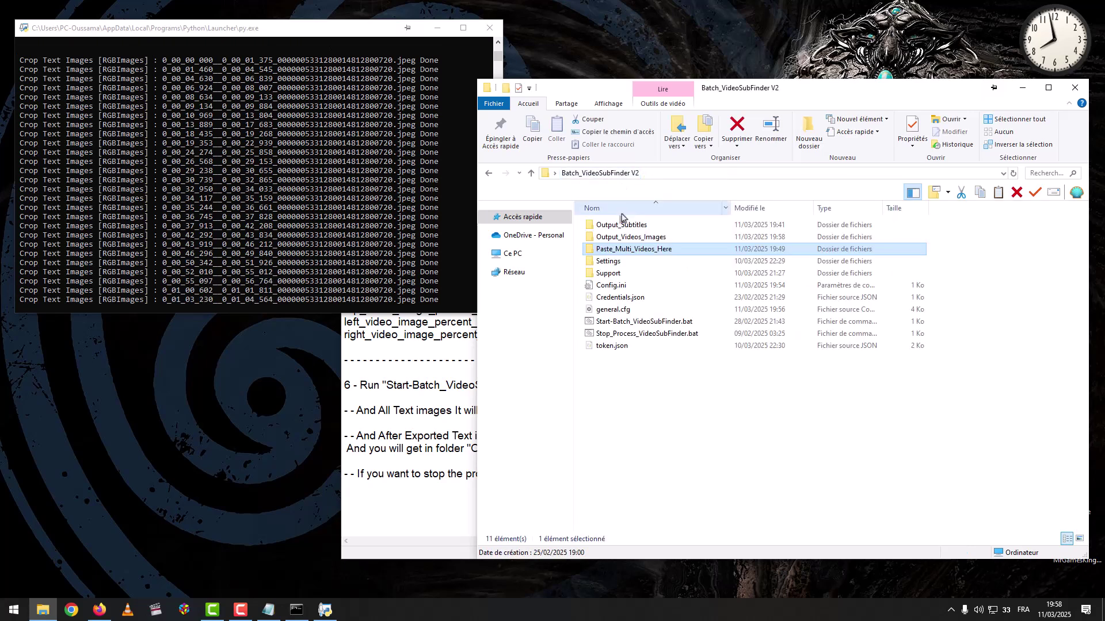
{"action": "double_click", "coordinate": [615, 236]}
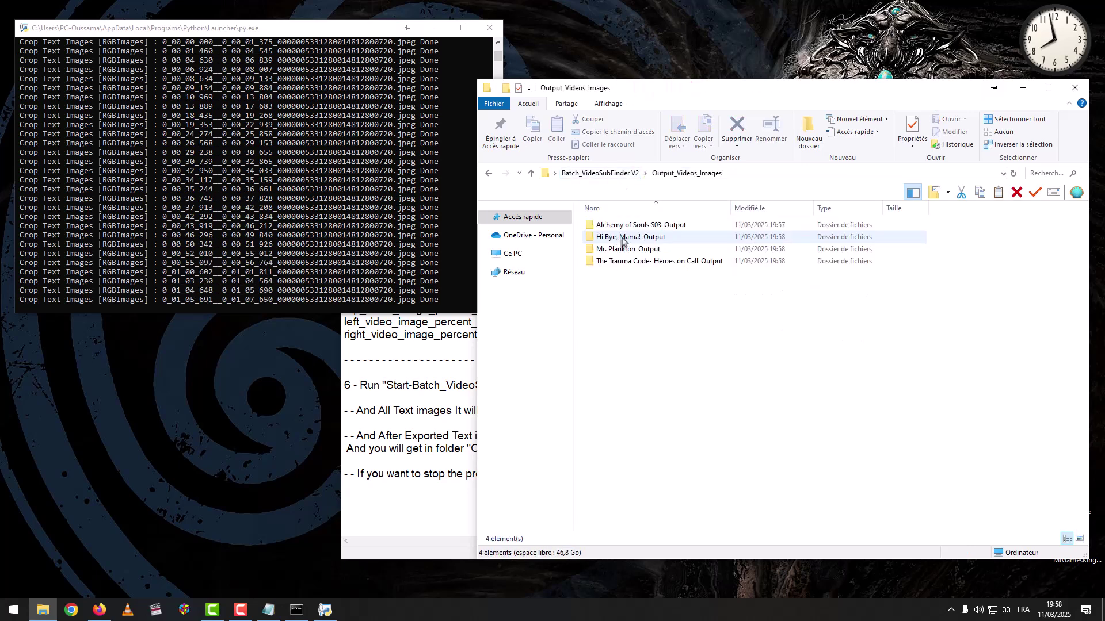
{"action": "left_click", "coordinate": [646, 264]}
{"action": "double_click", "coordinate": [645, 266]}
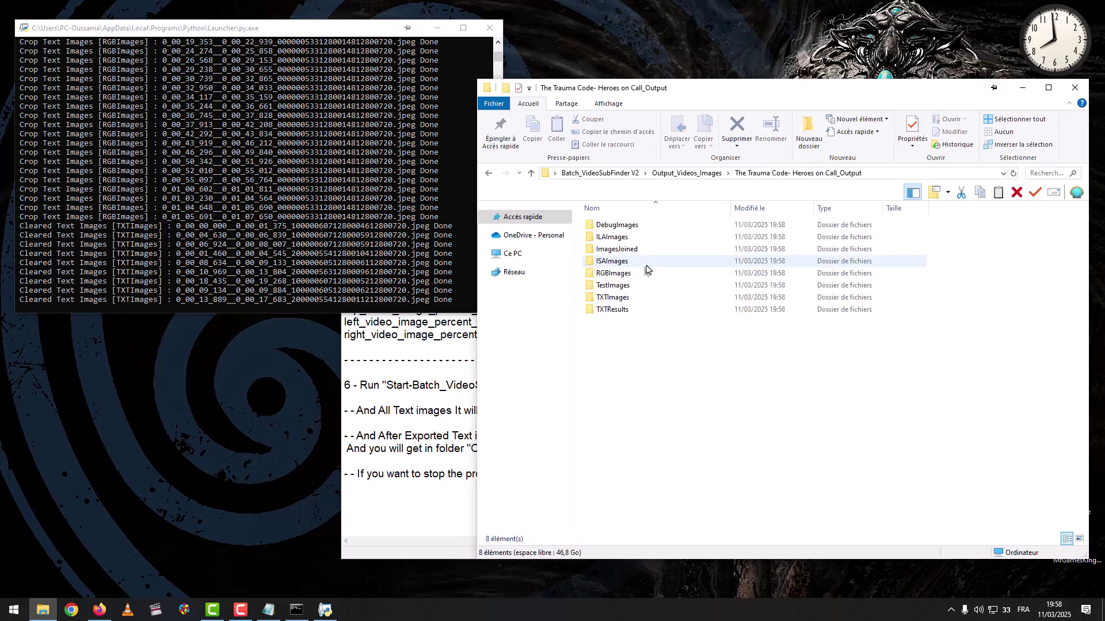
{"action": "left_click", "coordinate": [490, 174]}
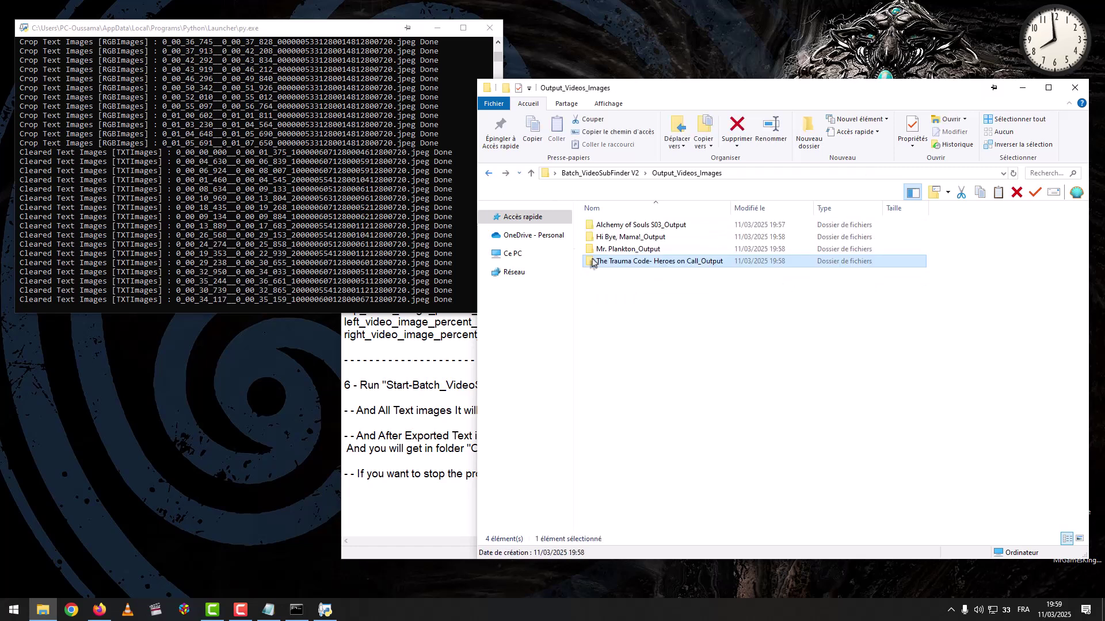
- Recheck Output_Videos_Images against the videos in Paste_Multi_Videos_Here as the batch finishes, ending in Output_Videos_Images
{"action": "left_click", "coordinate": [630, 174]}
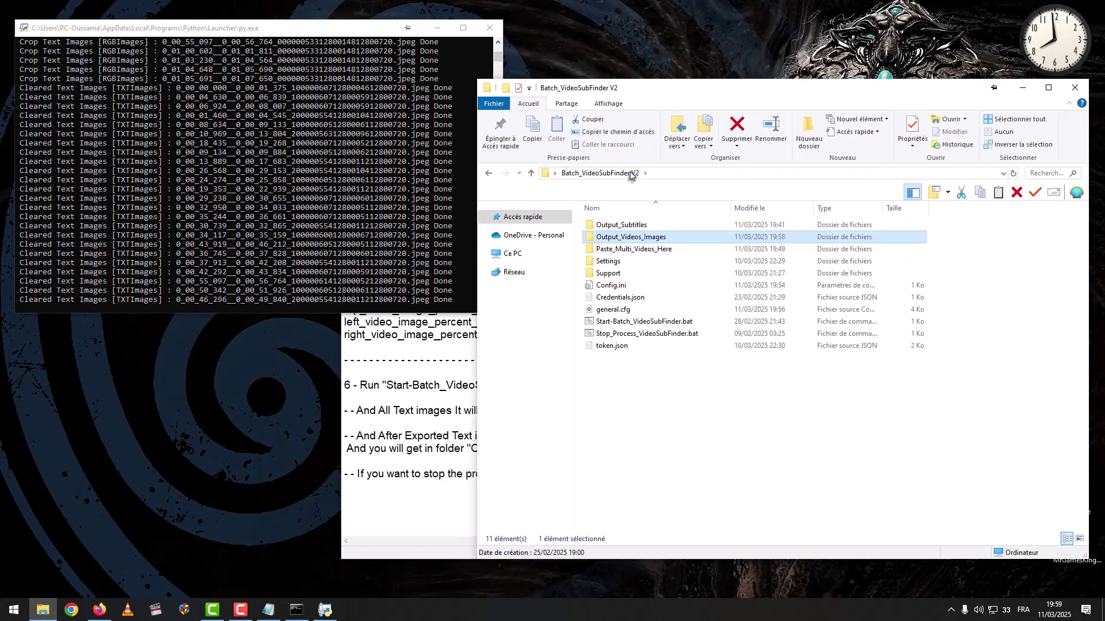
{"action": "double_click", "coordinate": [633, 237]}
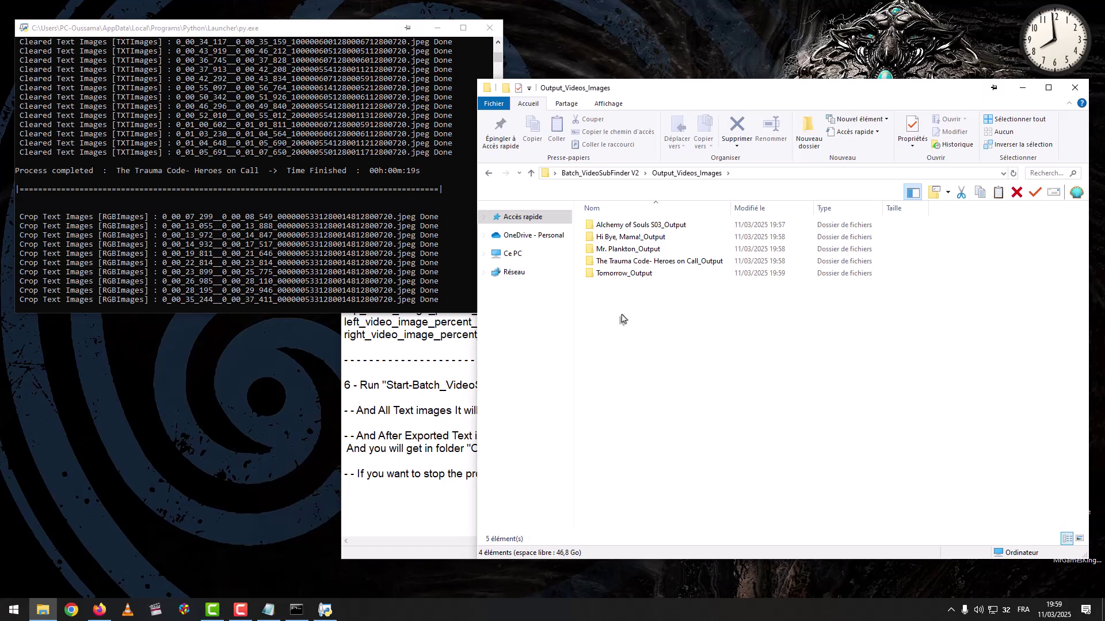
{"action": "left_click", "coordinate": [596, 173]}
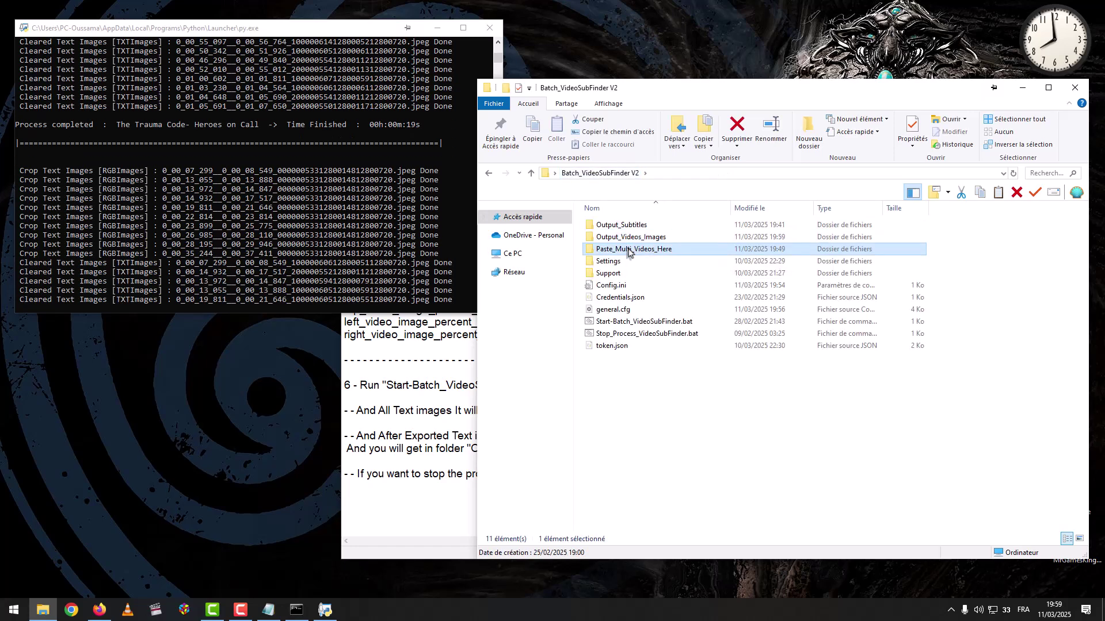
{"action": "double_click", "coordinate": [604, 249]}
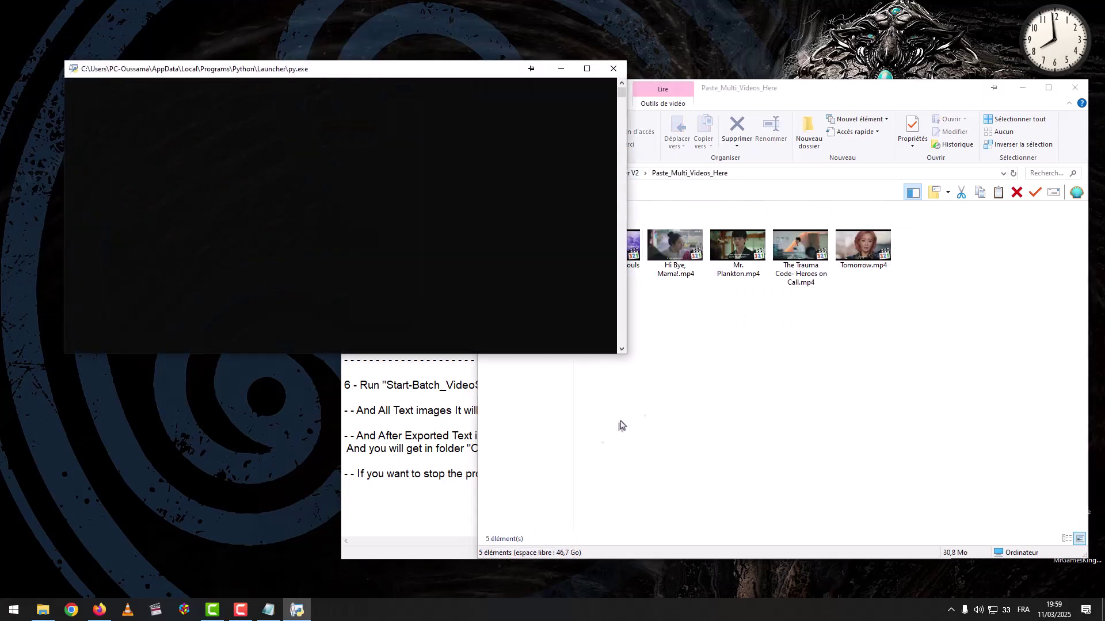
{"action": "left_click", "coordinate": [681, 374]}
{"action": "left_click", "coordinate": [615, 175]}
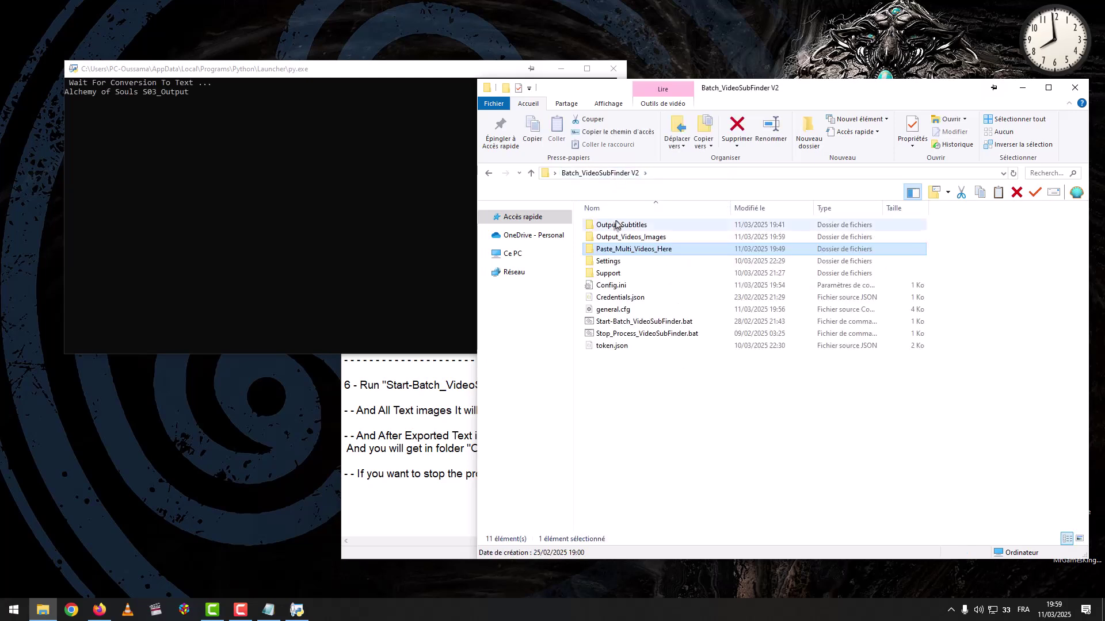
{"action": "double_click", "coordinate": [615, 243]}
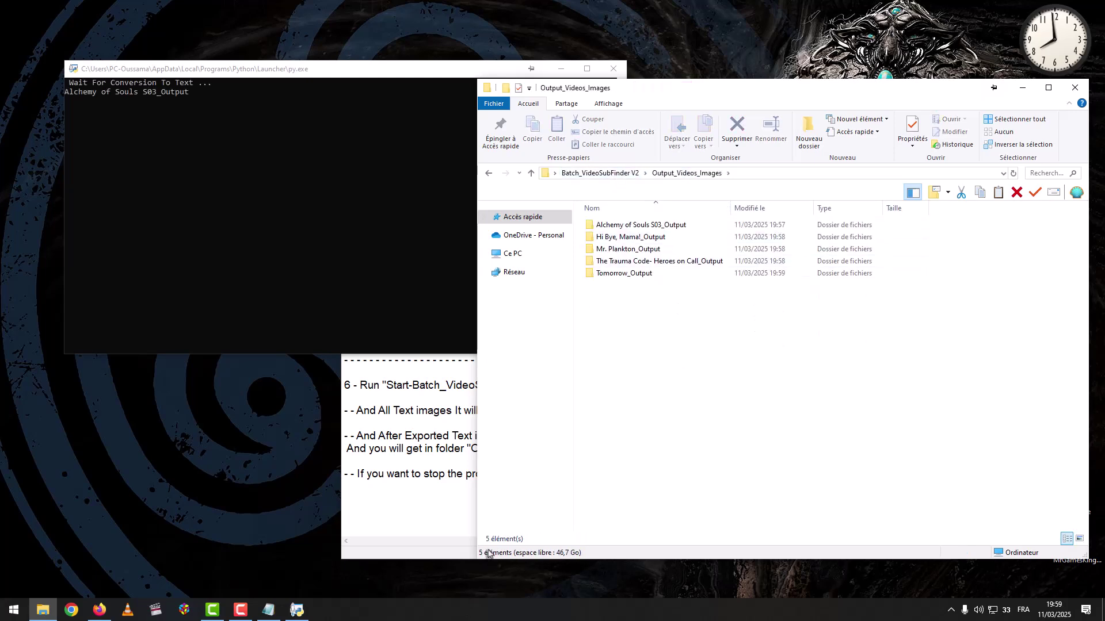
- Read the README's note on converting images to text, and open the first TXTResults file of Alchemy of Souls S03_Output, placing it aside
{"action": "left_click", "coordinate": [423, 440]}
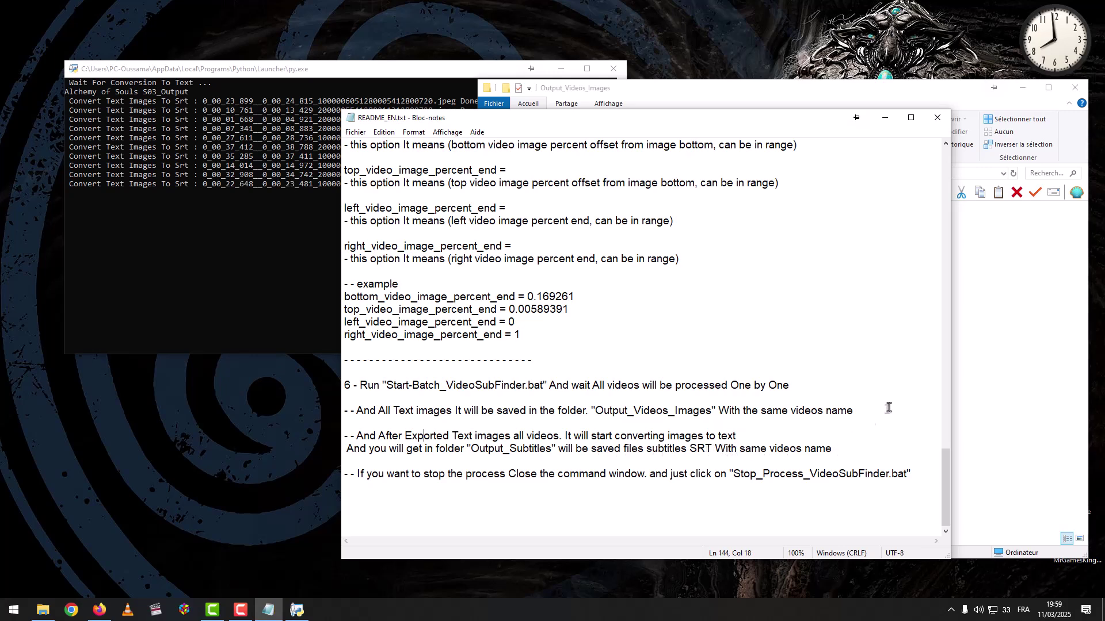
{"action": "key", "text": "alt+Tab"}
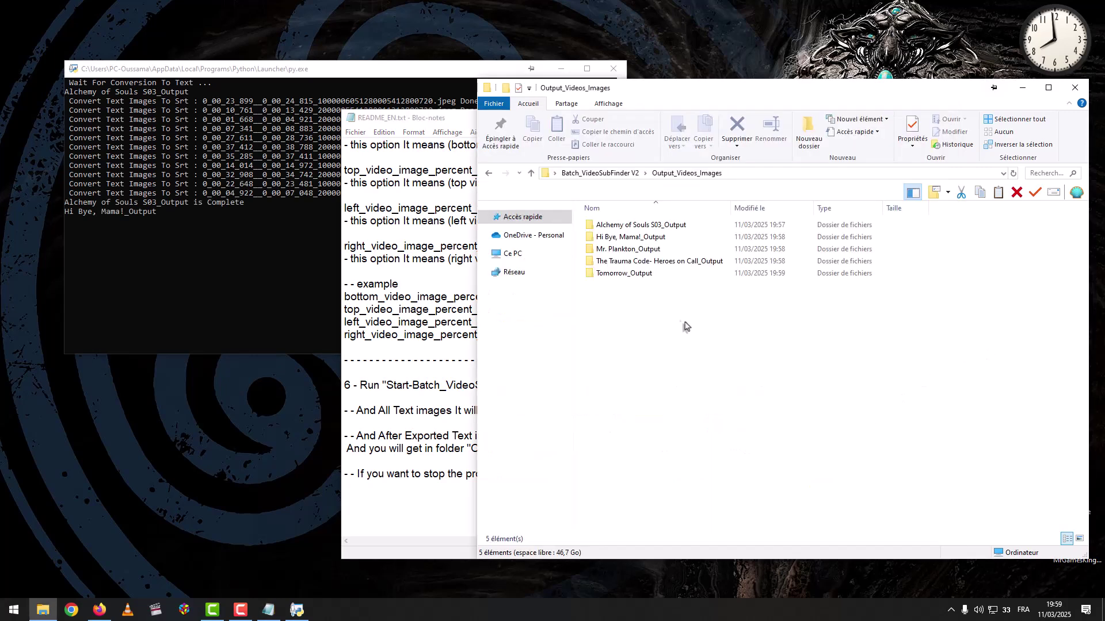
{"action": "double_click", "coordinate": [622, 229]}
{"action": "double_click", "coordinate": [612, 309]}
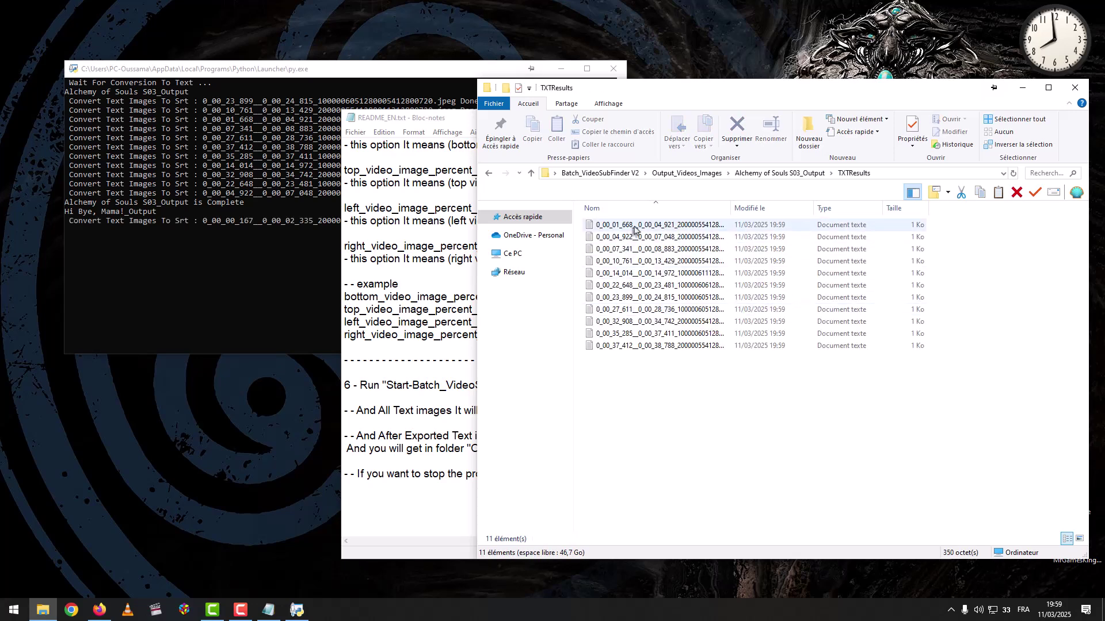
{"action": "double_click", "coordinate": [638, 225]}
{"action": "left_click_drag", "start_coordinate": [648, 191], "coordinate": [344, 244]}
- Open the first image in the RGBImages folder, compare it with the converted text file, and close the image
{"action": "left_click", "coordinate": [785, 177]}
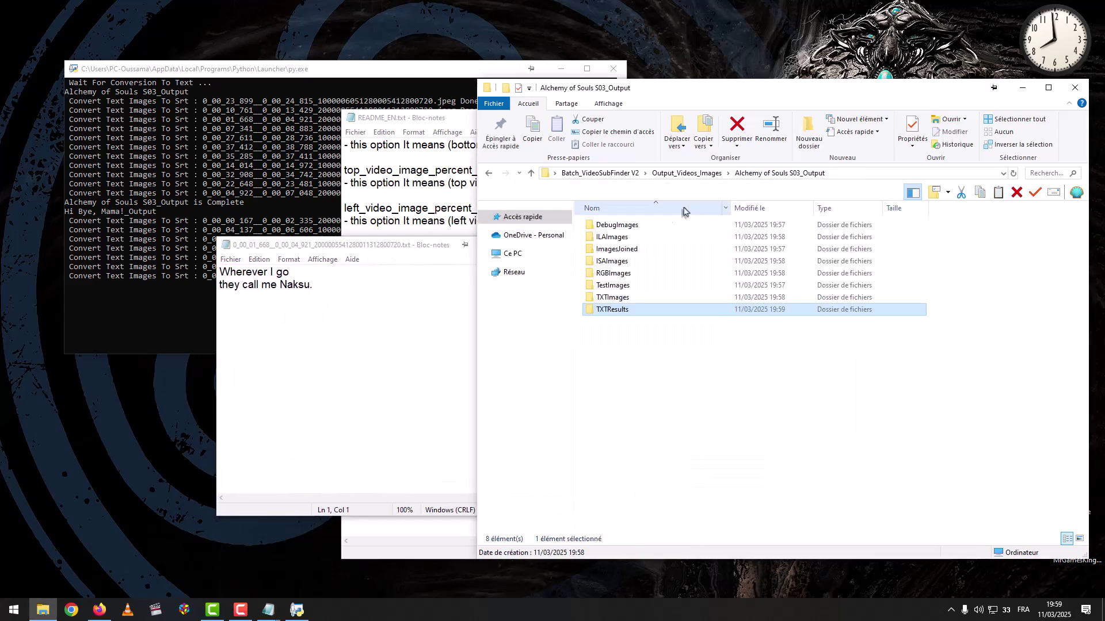
{"action": "left_click", "coordinate": [616, 275]}
{"action": "double_click", "coordinate": [616, 274]}
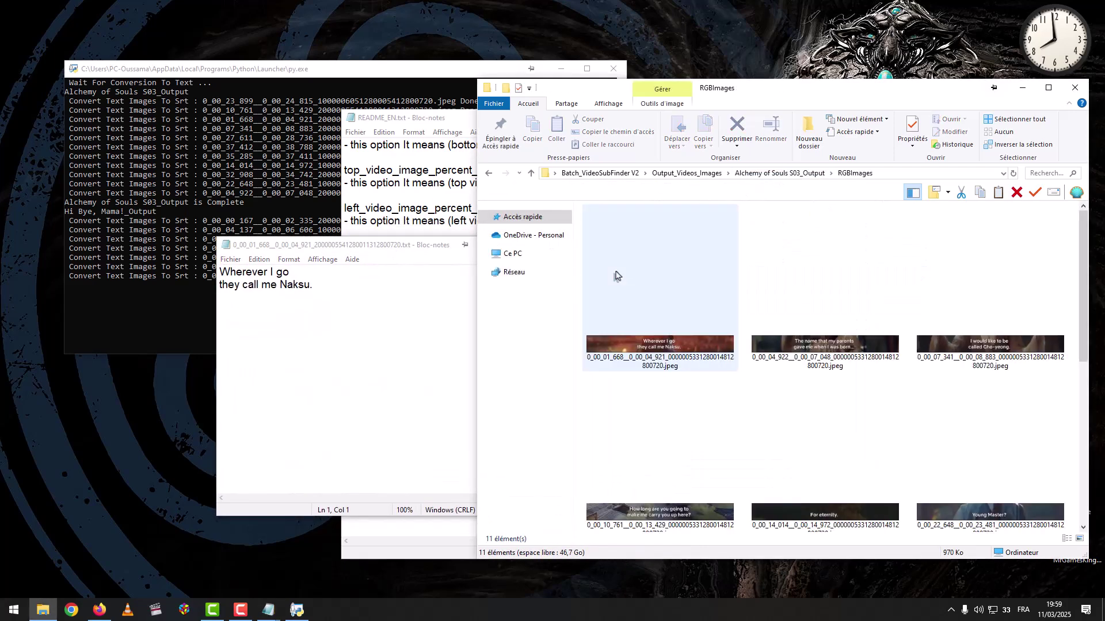
{"action": "double_click", "coordinate": [653, 335]}
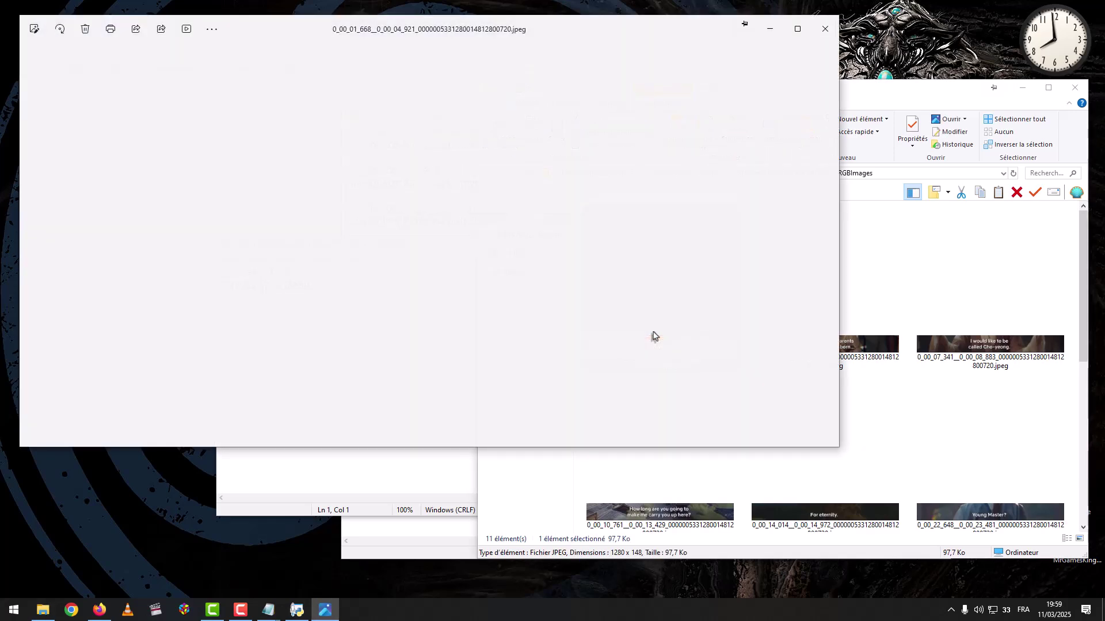
{"action": "left_click", "coordinate": [422, 476]}
{"action": "left_click_drag", "start_coordinate": [403, 247], "coordinate": [538, 303]}
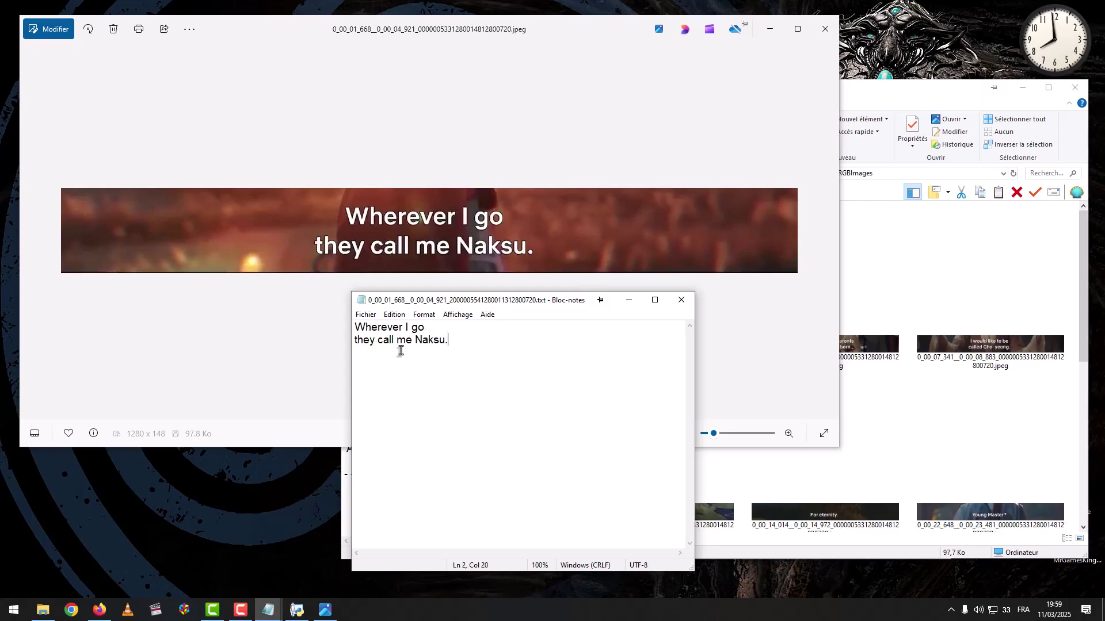
{"action": "left_click", "coordinate": [824, 29]}
- Open the first image in the TXTImages folder, compare it with the converted text file, and close both
{"action": "left_click", "coordinate": [779, 173]}
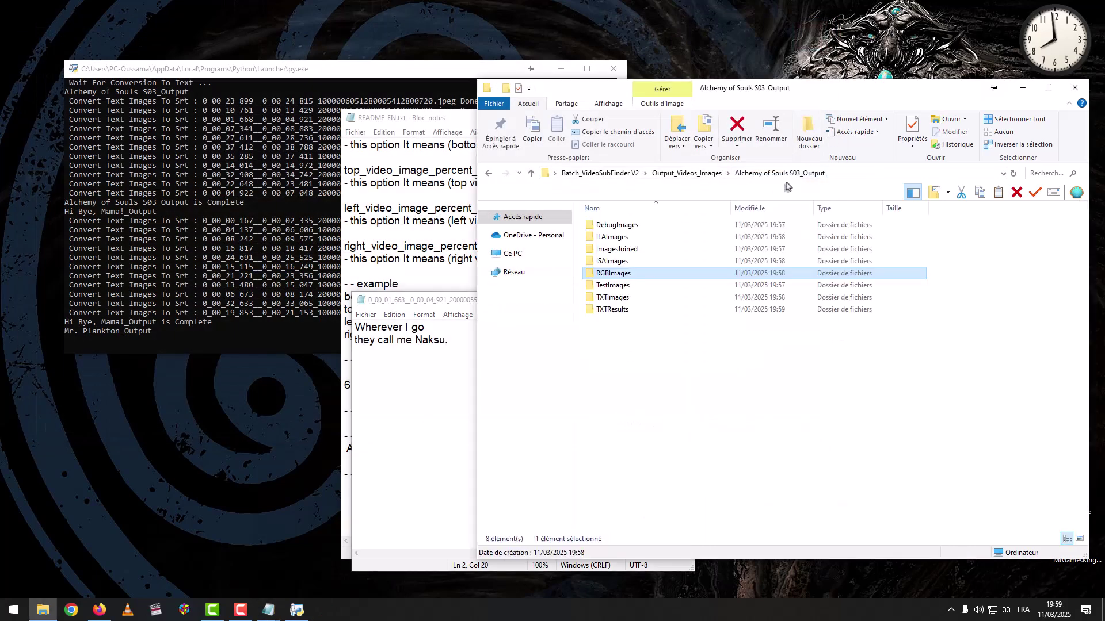
{"action": "double_click", "coordinate": [618, 297]}
{"action": "left_click", "coordinate": [660, 349]}
{"action": "double_click", "coordinate": [660, 349]}
{"action": "left_click", "coordinate": [412, 466]}
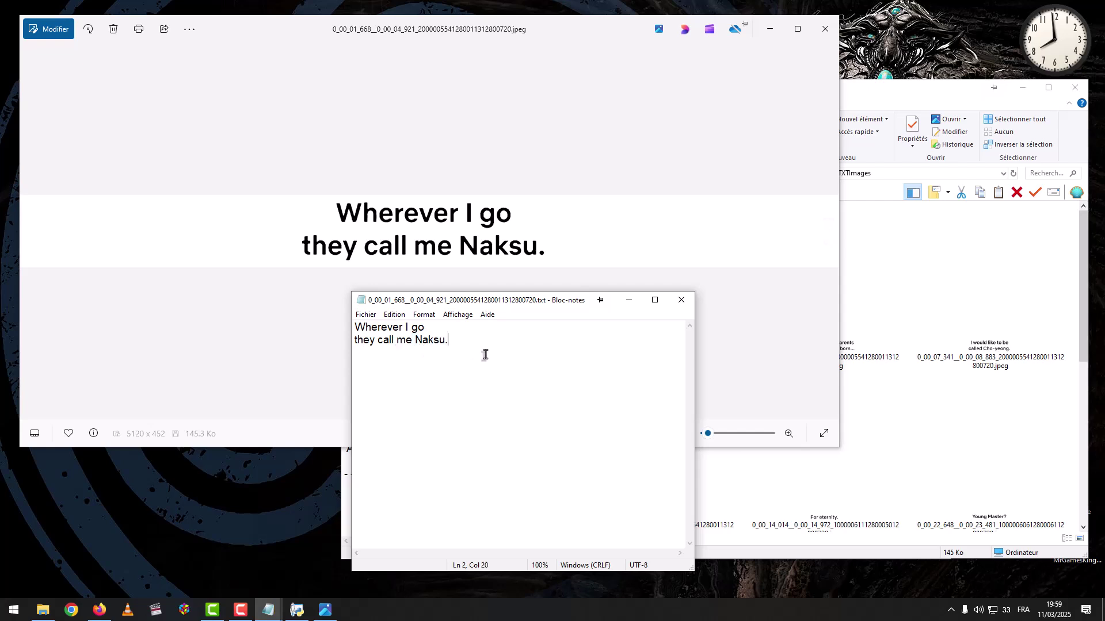
{"action": "left_click", "coordinate": [686, 300]}
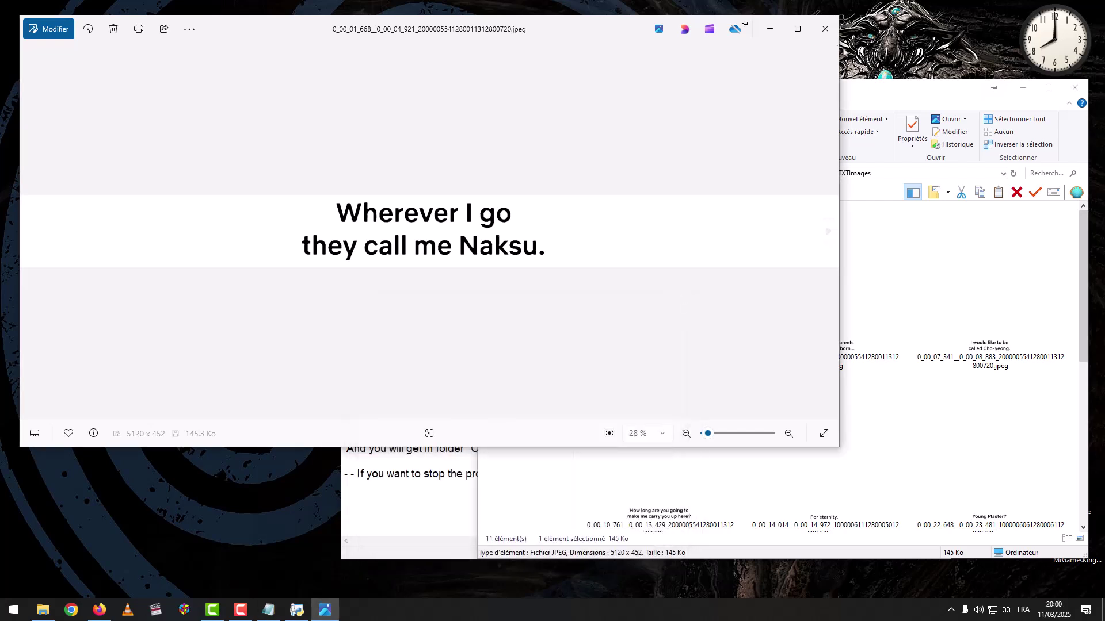
{"action": "left_click", "coordinate": [833, 39]}
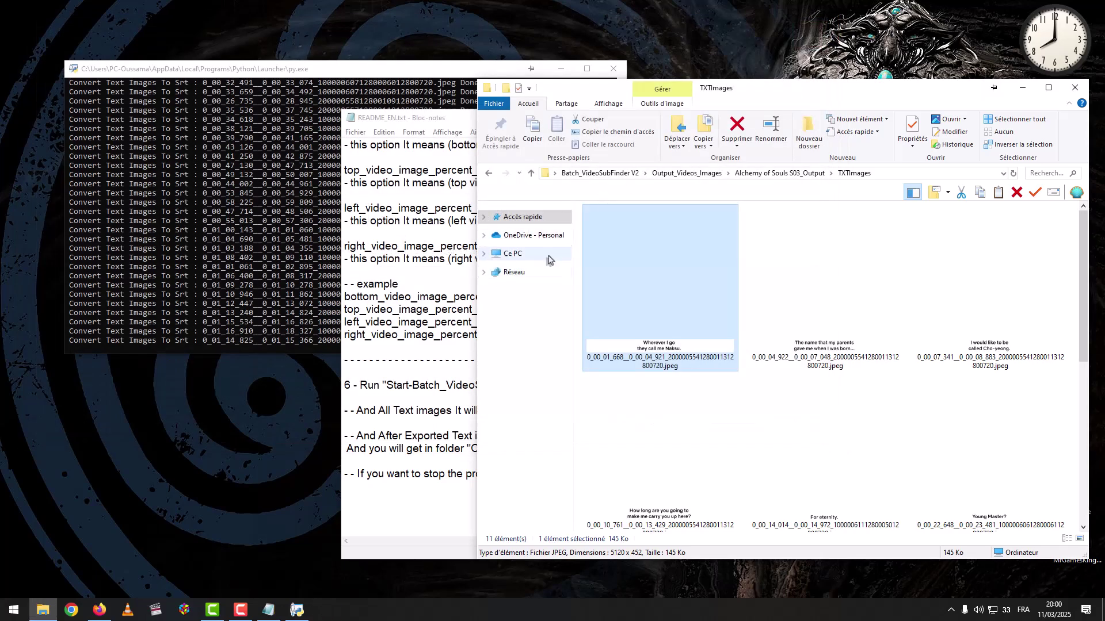
- Open Alchemy of Souls S03_Output.srt from the Output_Subtitles folder of Batch_VideoSubFinder V2
{"action": "left_click", "coordinate": [619, 174]}
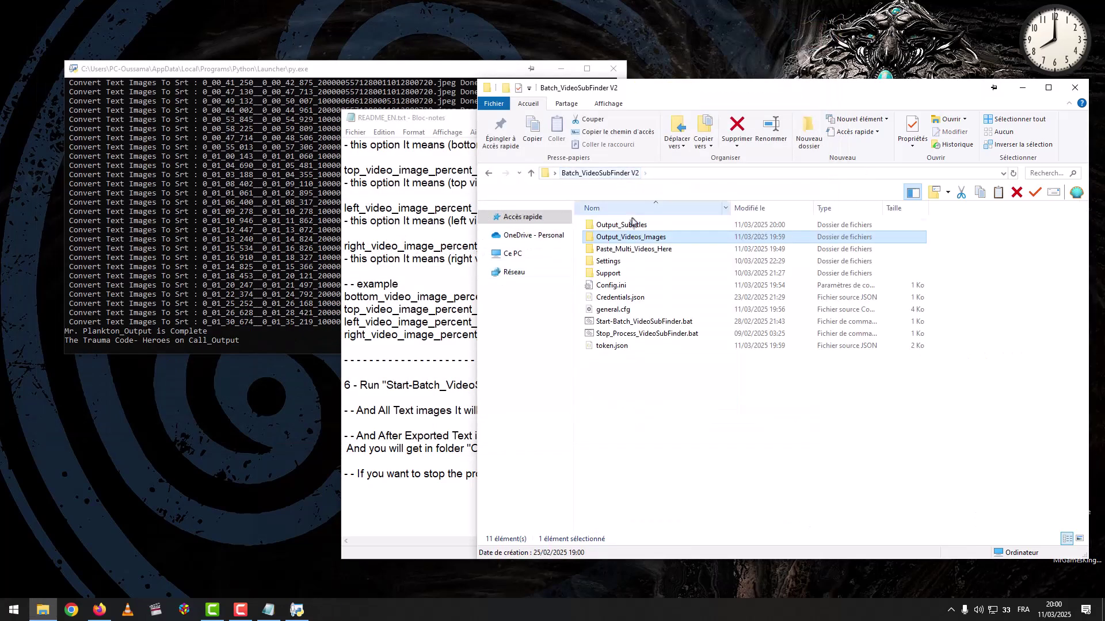
{"action": "double_click", "coordinate": [615, 229]}
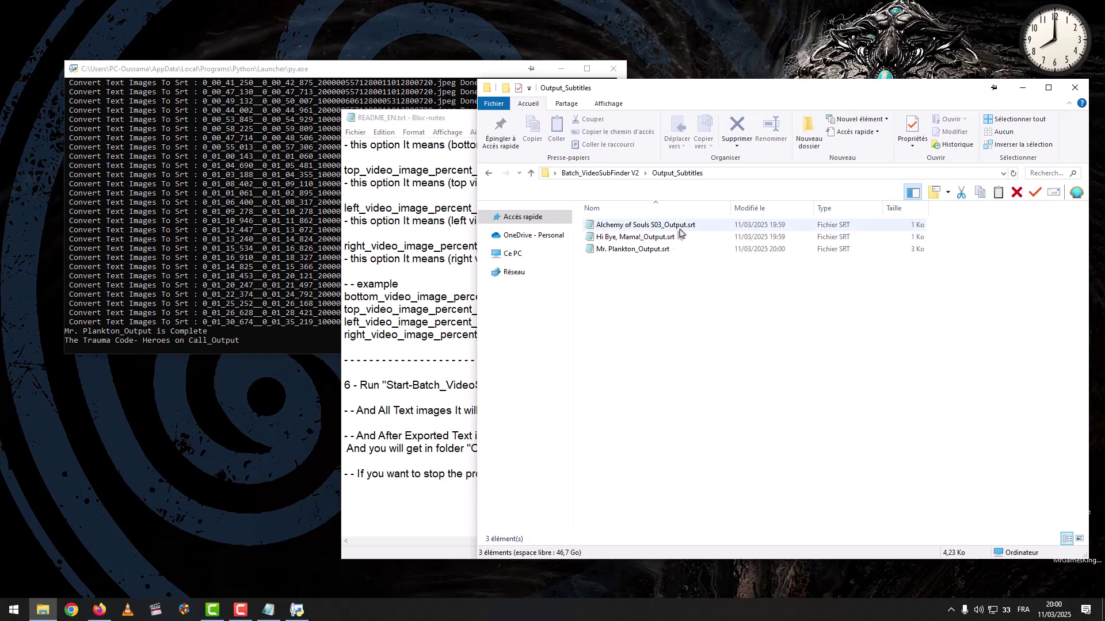
{"action": "double_click", "coordinate": [655, 231]}
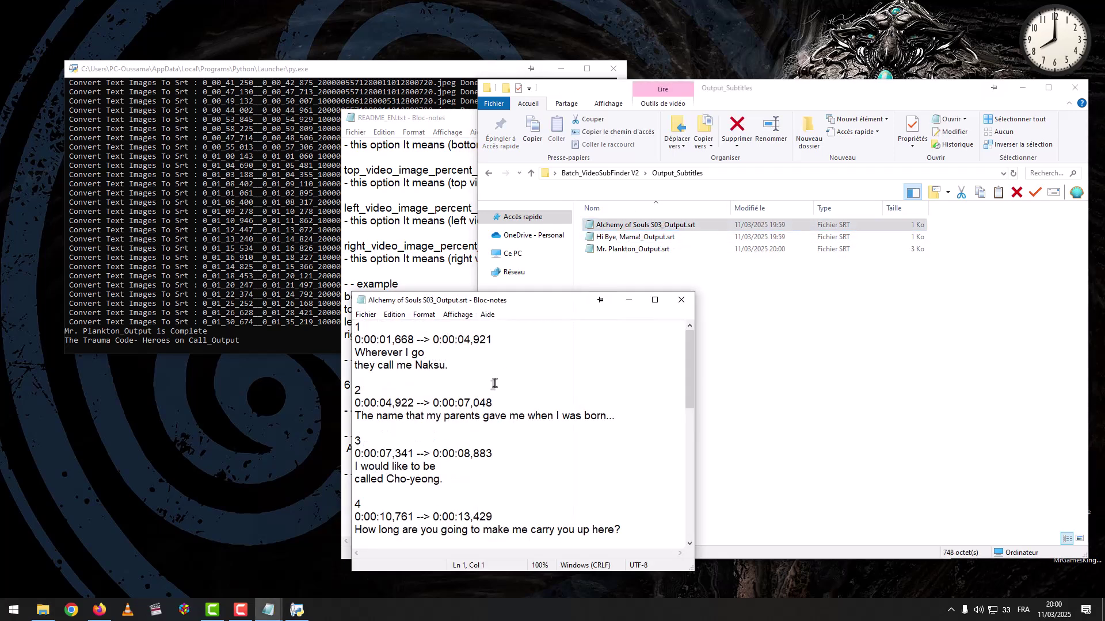
- Read through the numbered subtitles and timestamps in Alchemy of Souls S03_Output.srt, and close the file
{"action": "scroll", "coordinate": [512, 384], "scroll_direction": "down", "scroll_amount": 3}
{"action": "scroll", "coordinate": [512, 384], "scroll_direction": "down", "scroll_amount": 4}
{"action": "scroll", "coordinate": [511, 383], "scroll_direction": "up", "scroll_amount": 7}
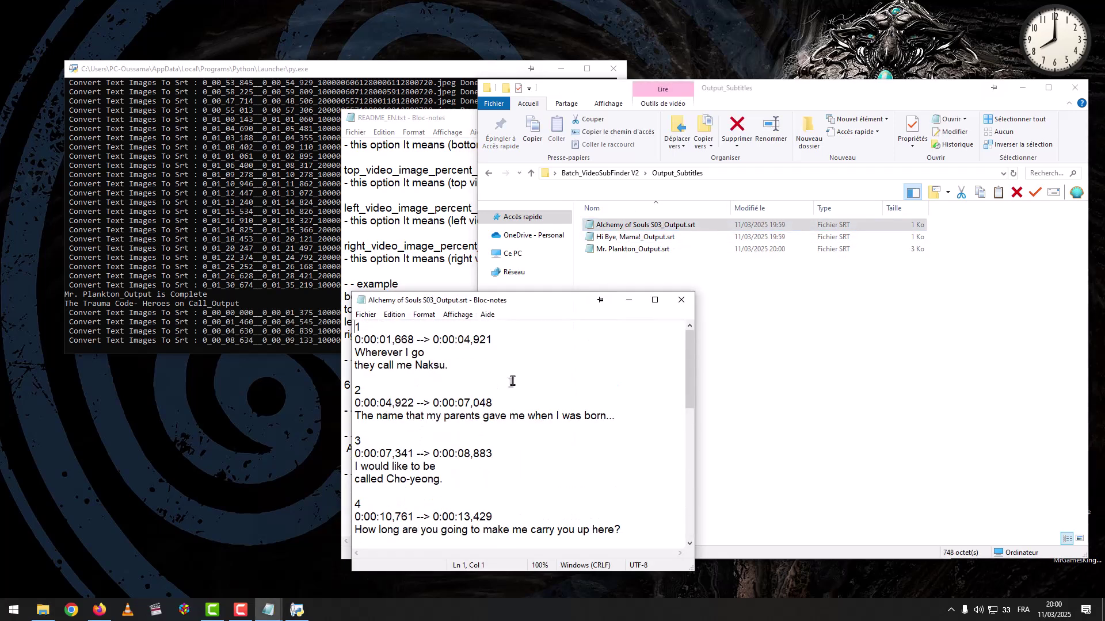
{"action": "scroll", "coordinate": [486, 367], "scroll_direction": "down", "scroll_amount": 10}
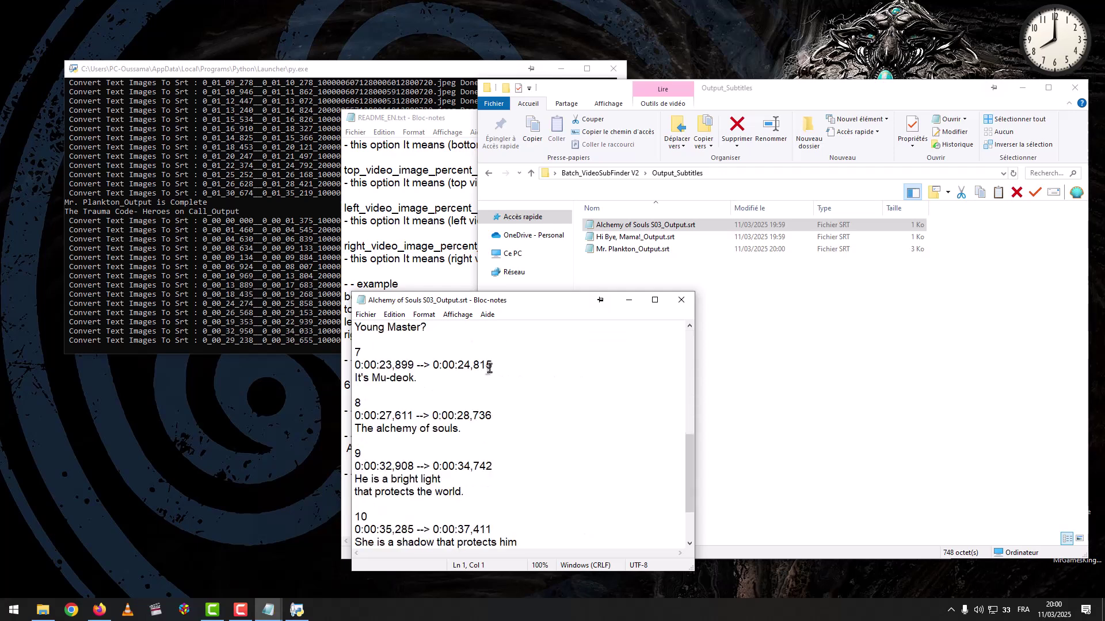
{"action": "left_click", "coordinate": [681, 300]}
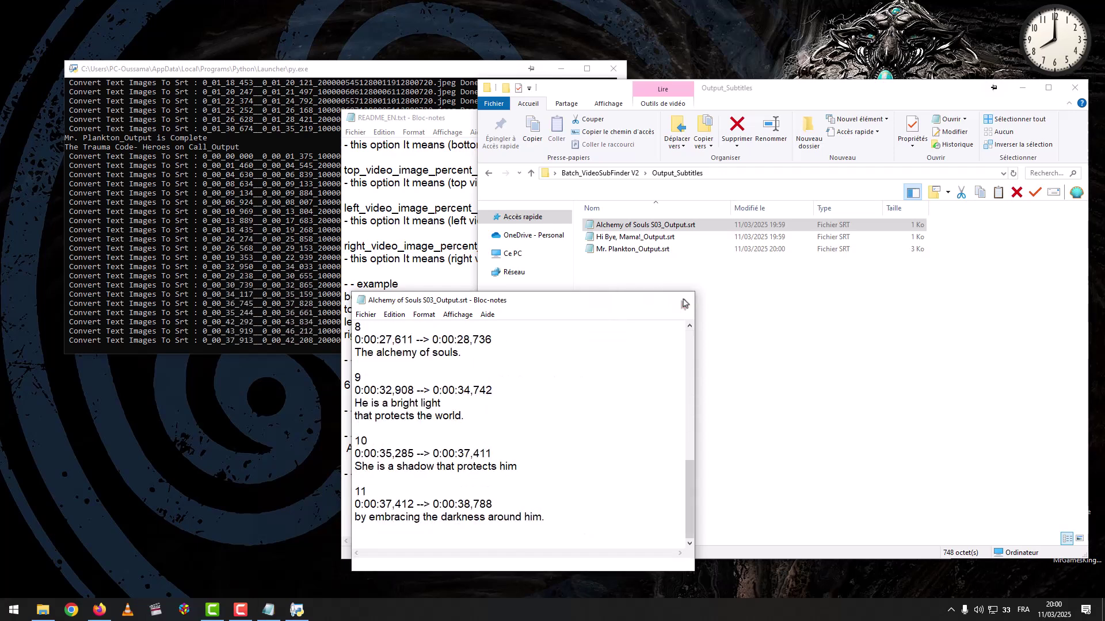
- Wait for the conversion to finish, check the SRT files in the Output_Subtitles folder, and return to the Batch_VideoSubFinder V2 folder
{"action": "left_click", "coordinate": [627, 174]}
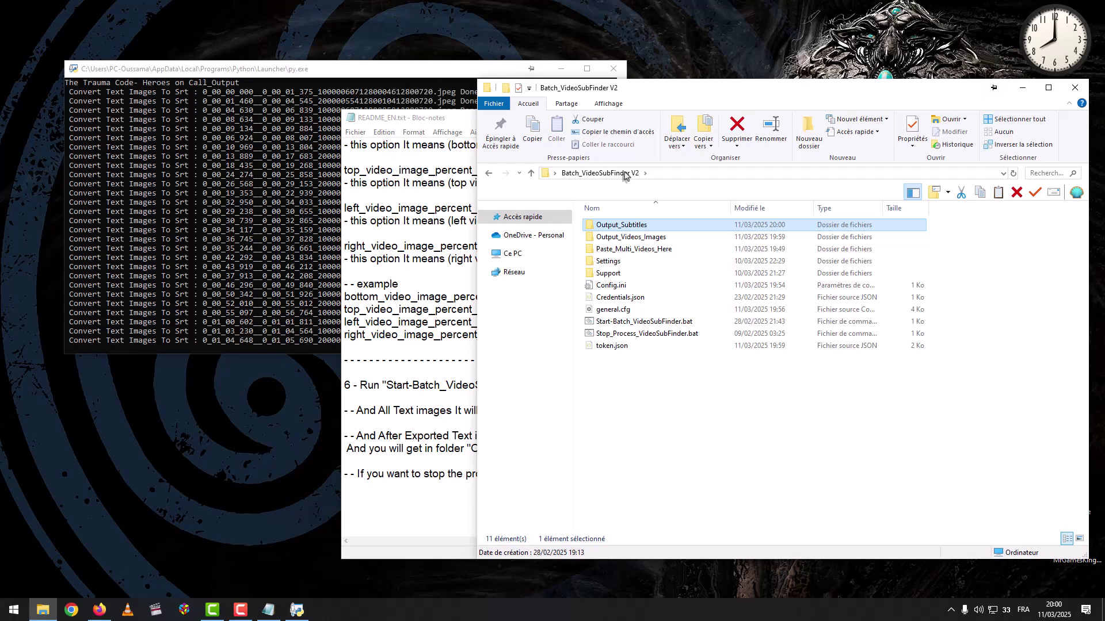
{"action": "left_click", "coordinate": [196, 228]}
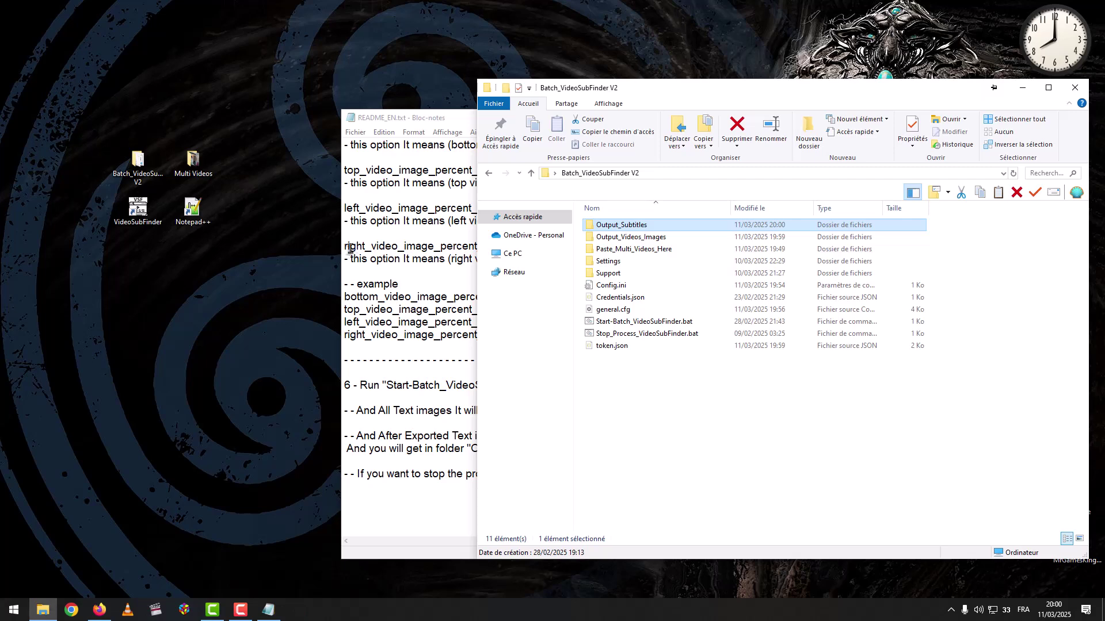
{"action": "double_click", "coordinate": [653, 224]}
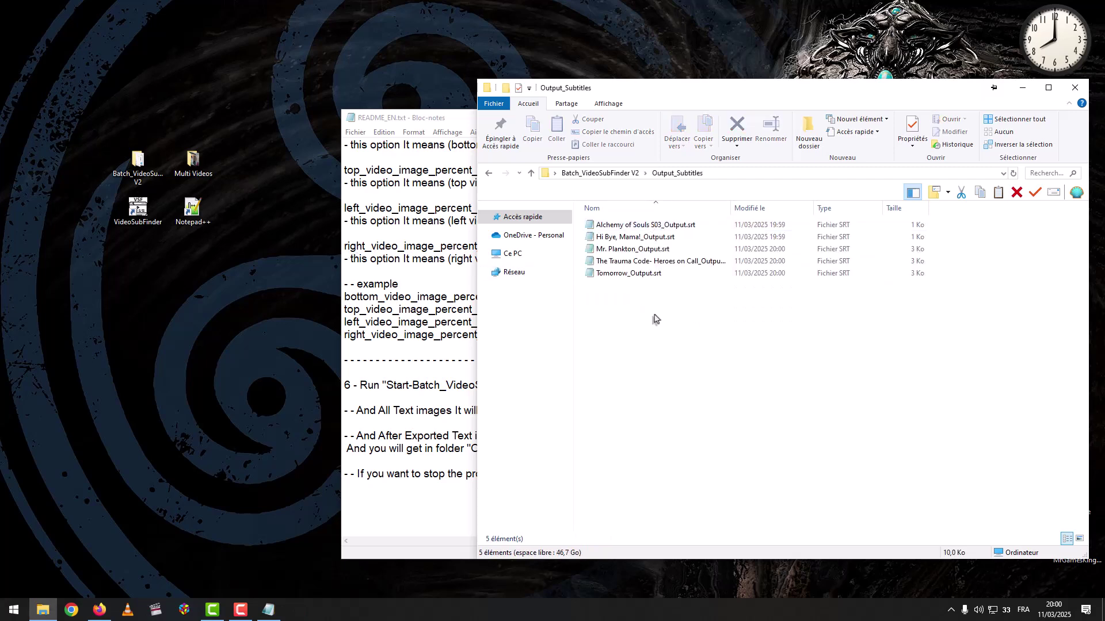
{"action": "left_click", "coordinate": [620, 174]}
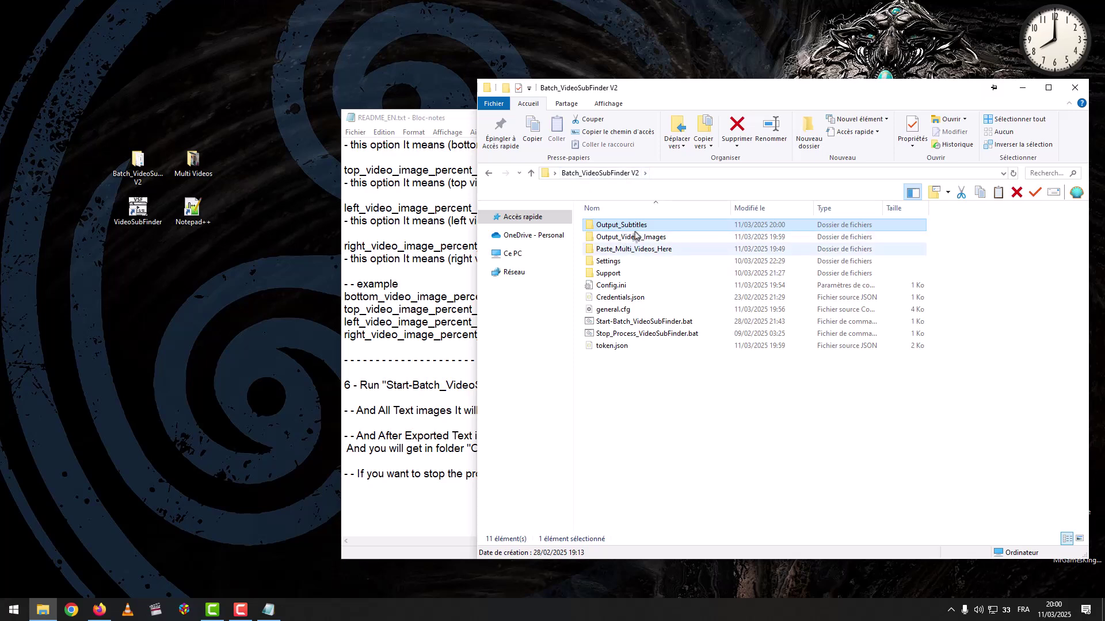
- Check the contents of the Output_Videos_Images and Paste_Multi_Videos_Here folders, and return to the Batch_VideoSubFinder V2 folder
{"action": "double_click", "coordinate": [657, 239]}
{"action": "left_click", "coordinate": [633, 175]}
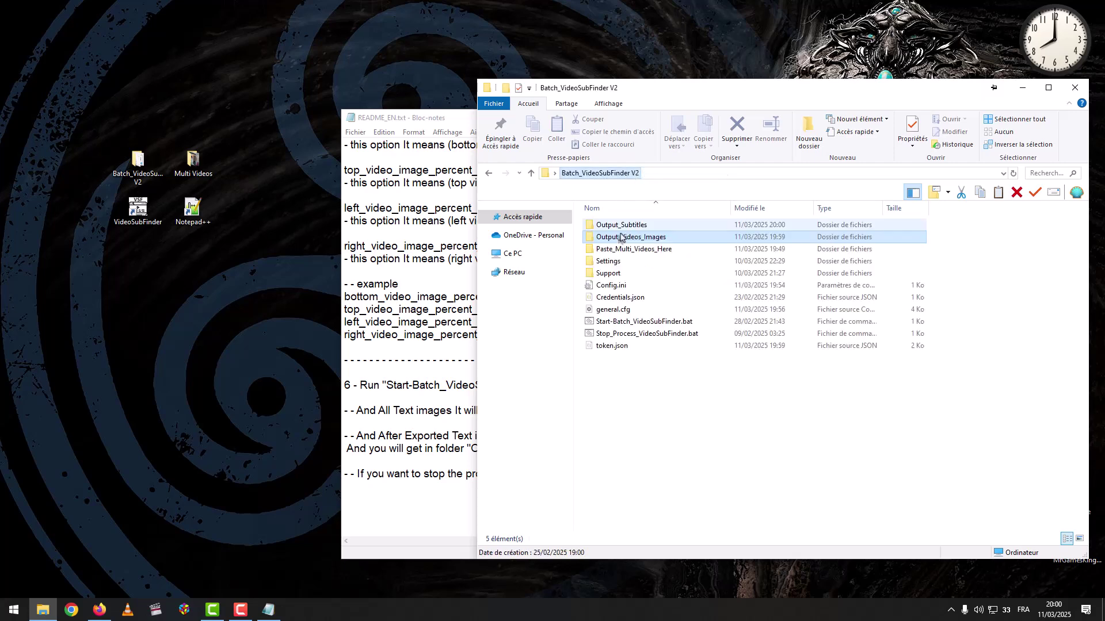
{"action": "double_click", "coordinate": [662, 248]}
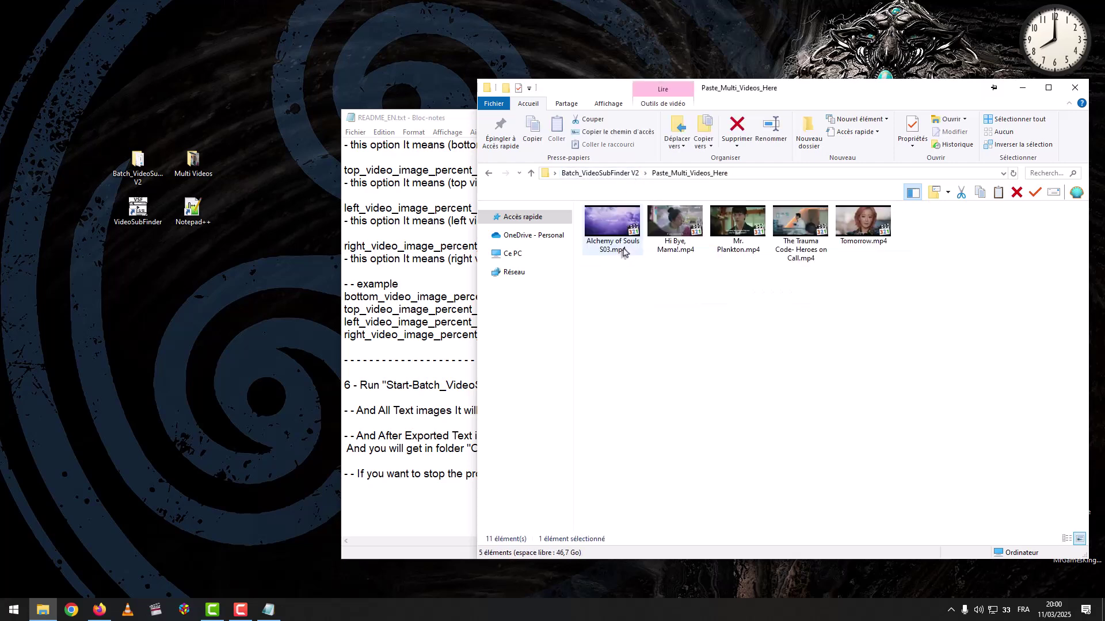
{"action": "left_click", "coordinate": [581, 174]}
- Consult the README's note on stopping the process, and run Start-Batch_VideoSubFinder.bat to start a new batch run
{"action": "key", "text": "alt+Tab"}
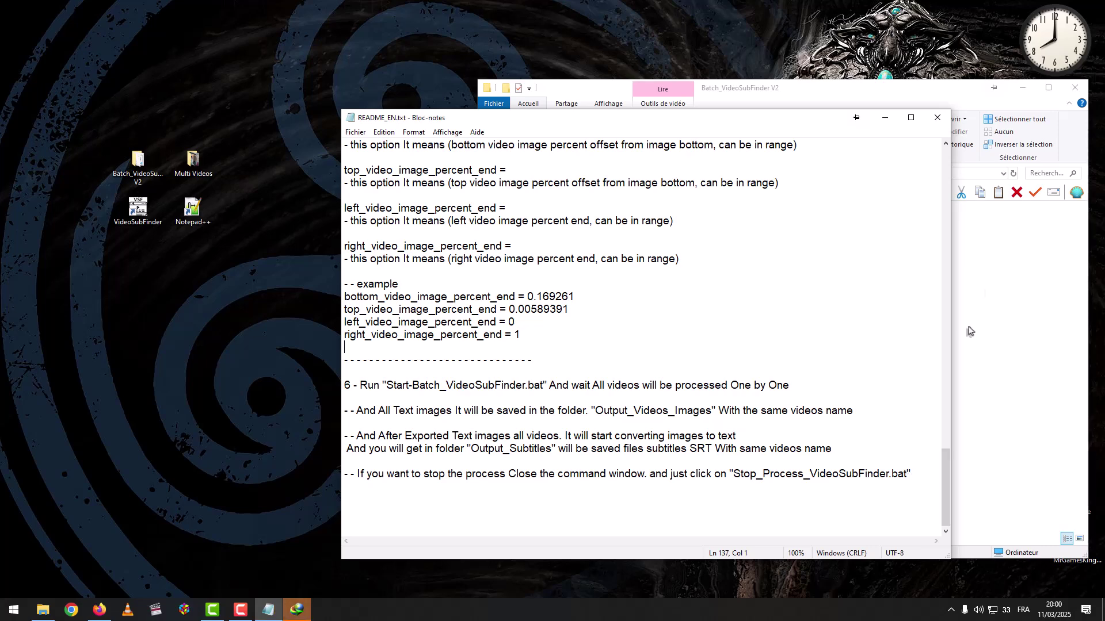
{"action": "key", "text": "alt+Tab"}
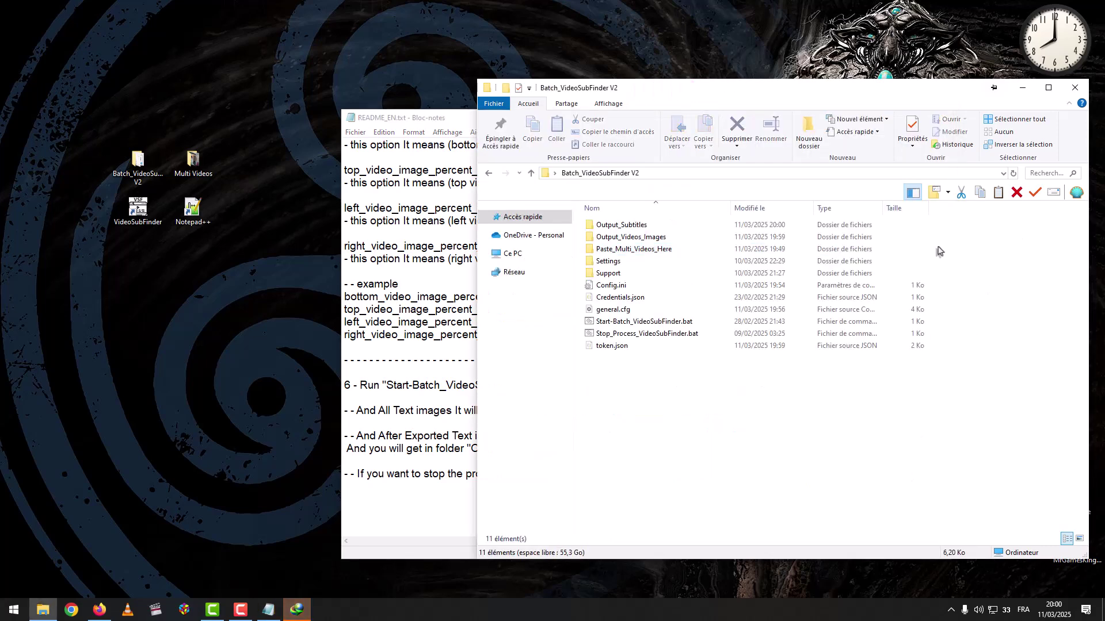
{"action": "double_click", "coordinate": [614, 321]}
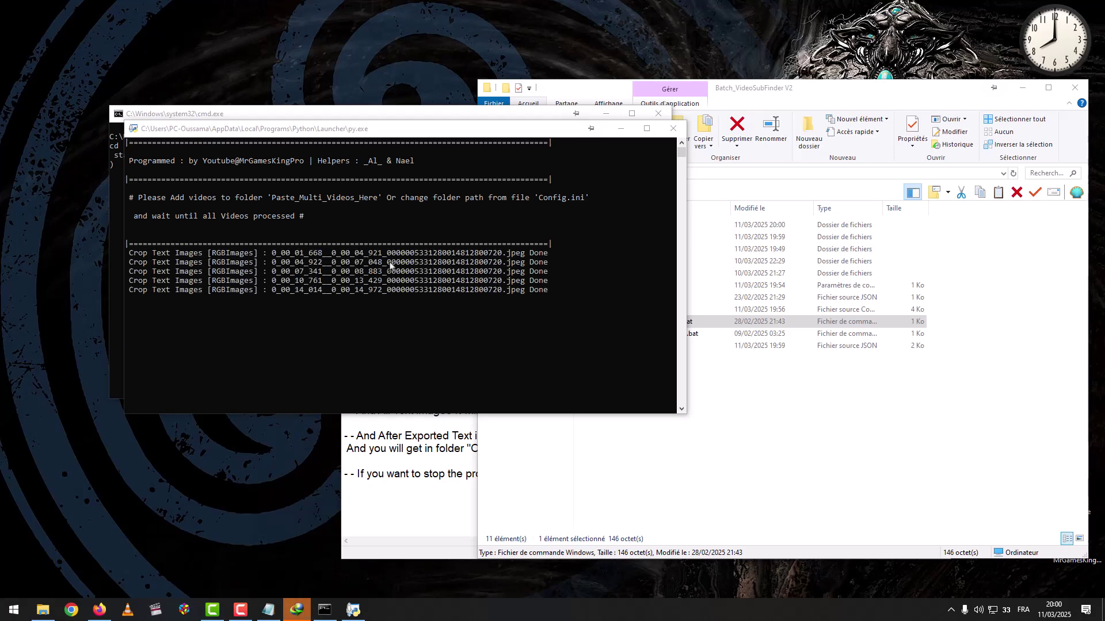
- Stop the running batch with Stop_Process_VideoSubFinder.bat, and close the remaining command windows
{"action": "left_click", "coordinate": [767, 408]}
{"action": "double_click", "coordinate": [615, 334]}
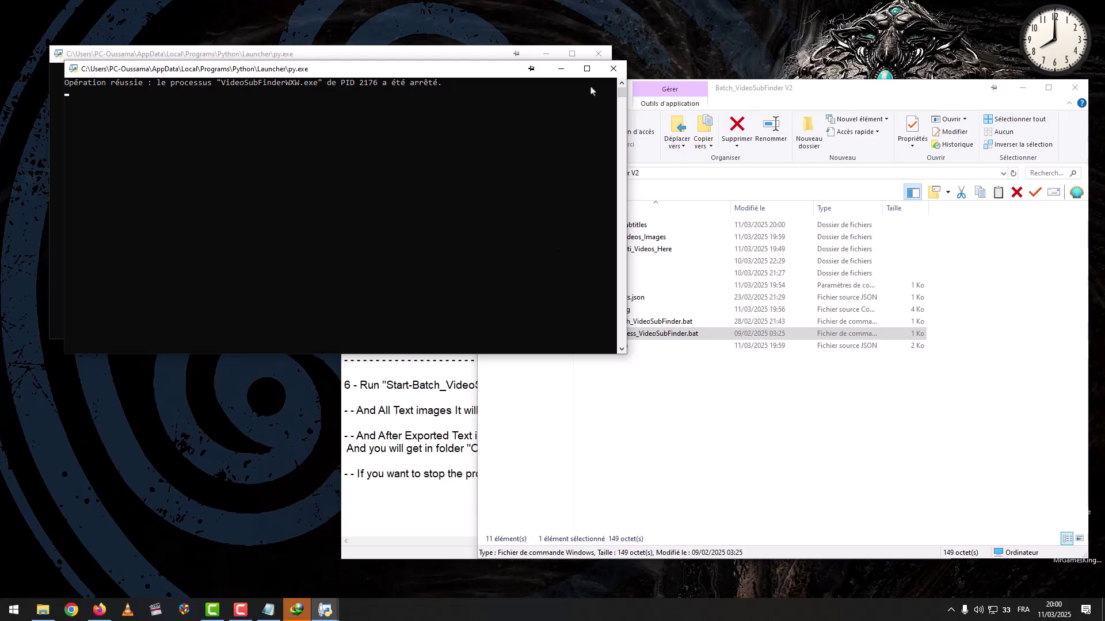
{"action": "left_click", "coordinate": [608, 71]}
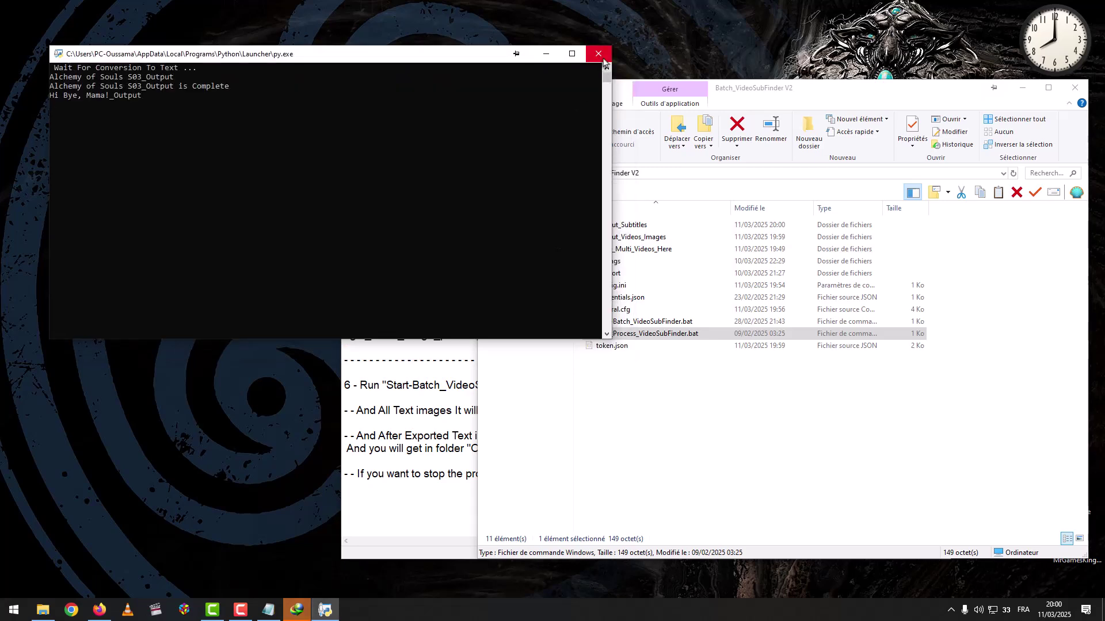
{"action": "left_click", "coordinate": [602, 55]}
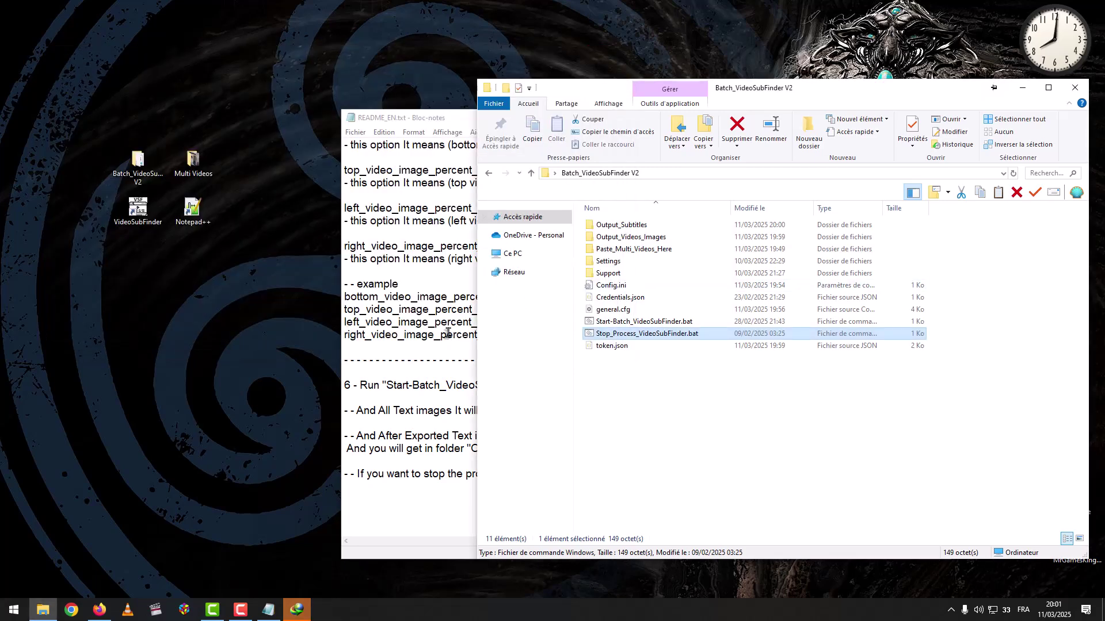
- Close the Batch_VideoSubFinder V2 folder window
{"action": "left_click", "coordinate": [428, 298]}
{"action": "left_click", "coordinate": [1075, 88]}
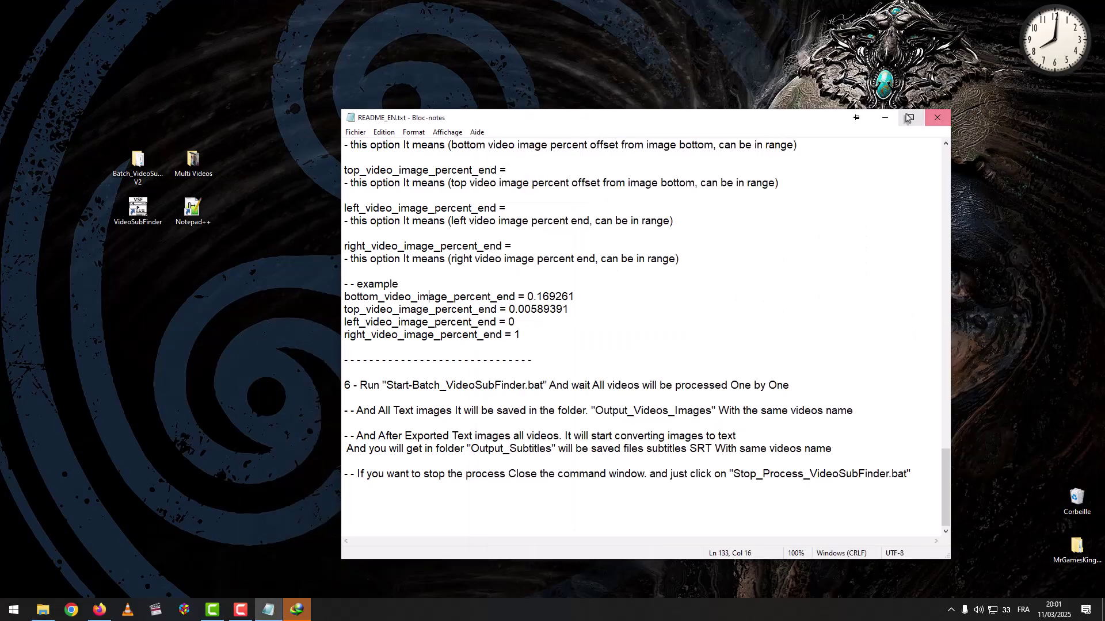